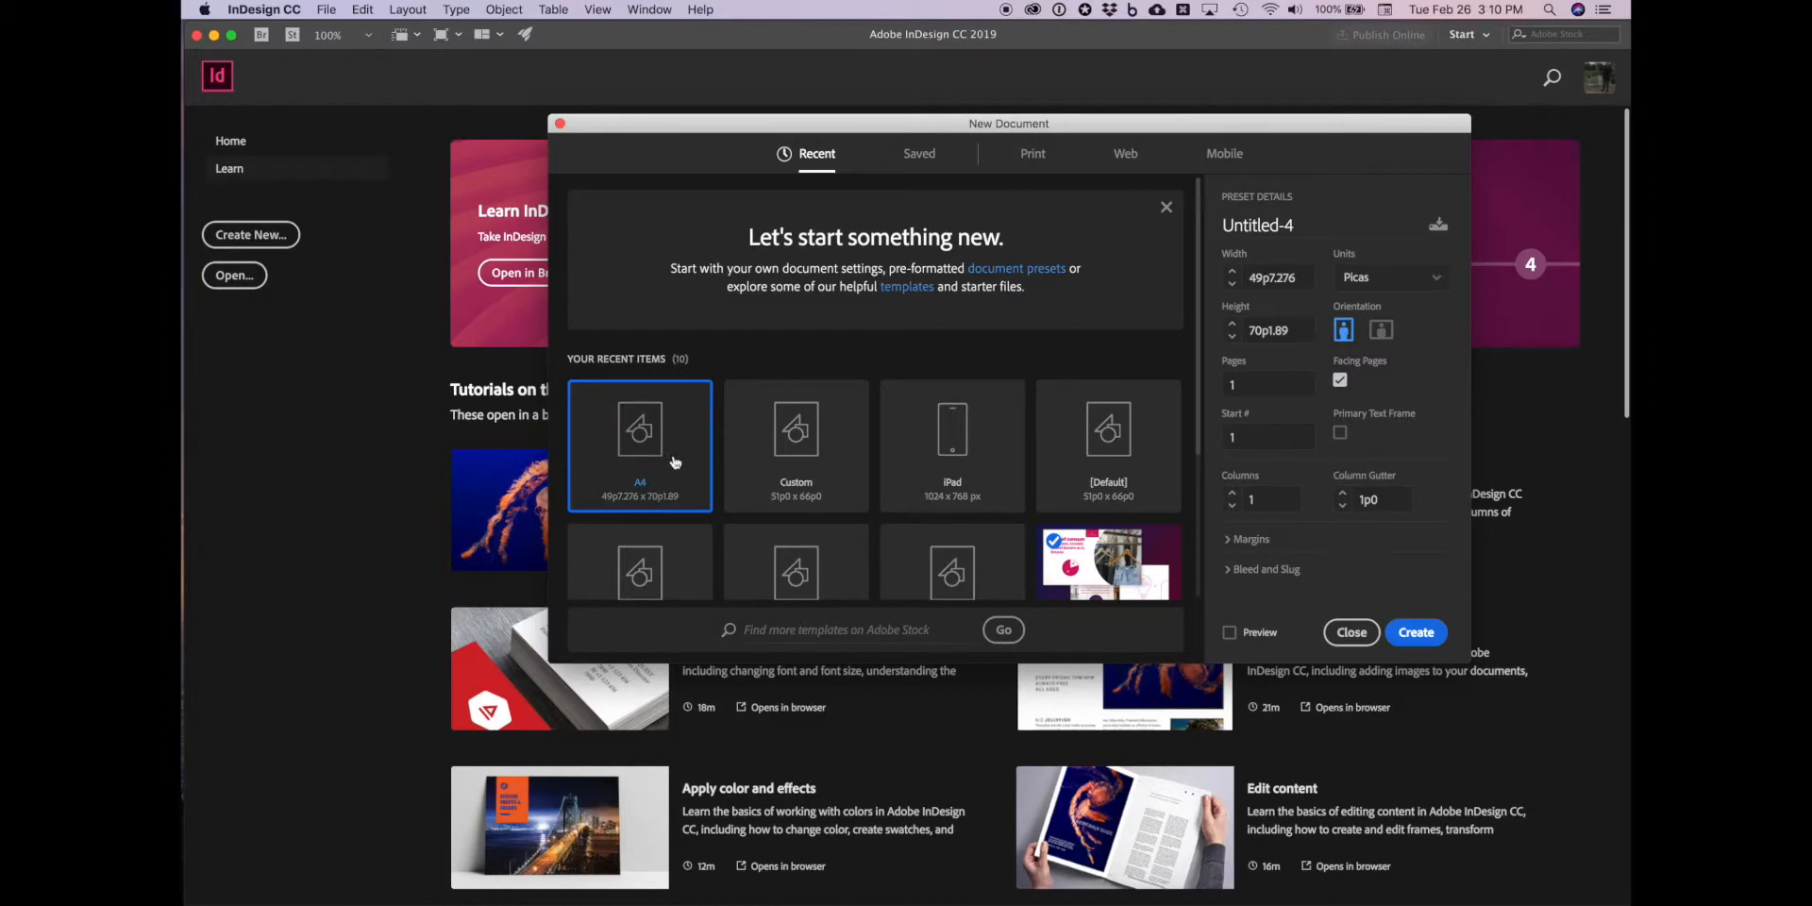
Step: Create an A4 document and place Lesson Plan for Workshop 2.txt in a title frame about 15p4 by 6p1 at the page's upper-left margin corner
click(1416, 633)
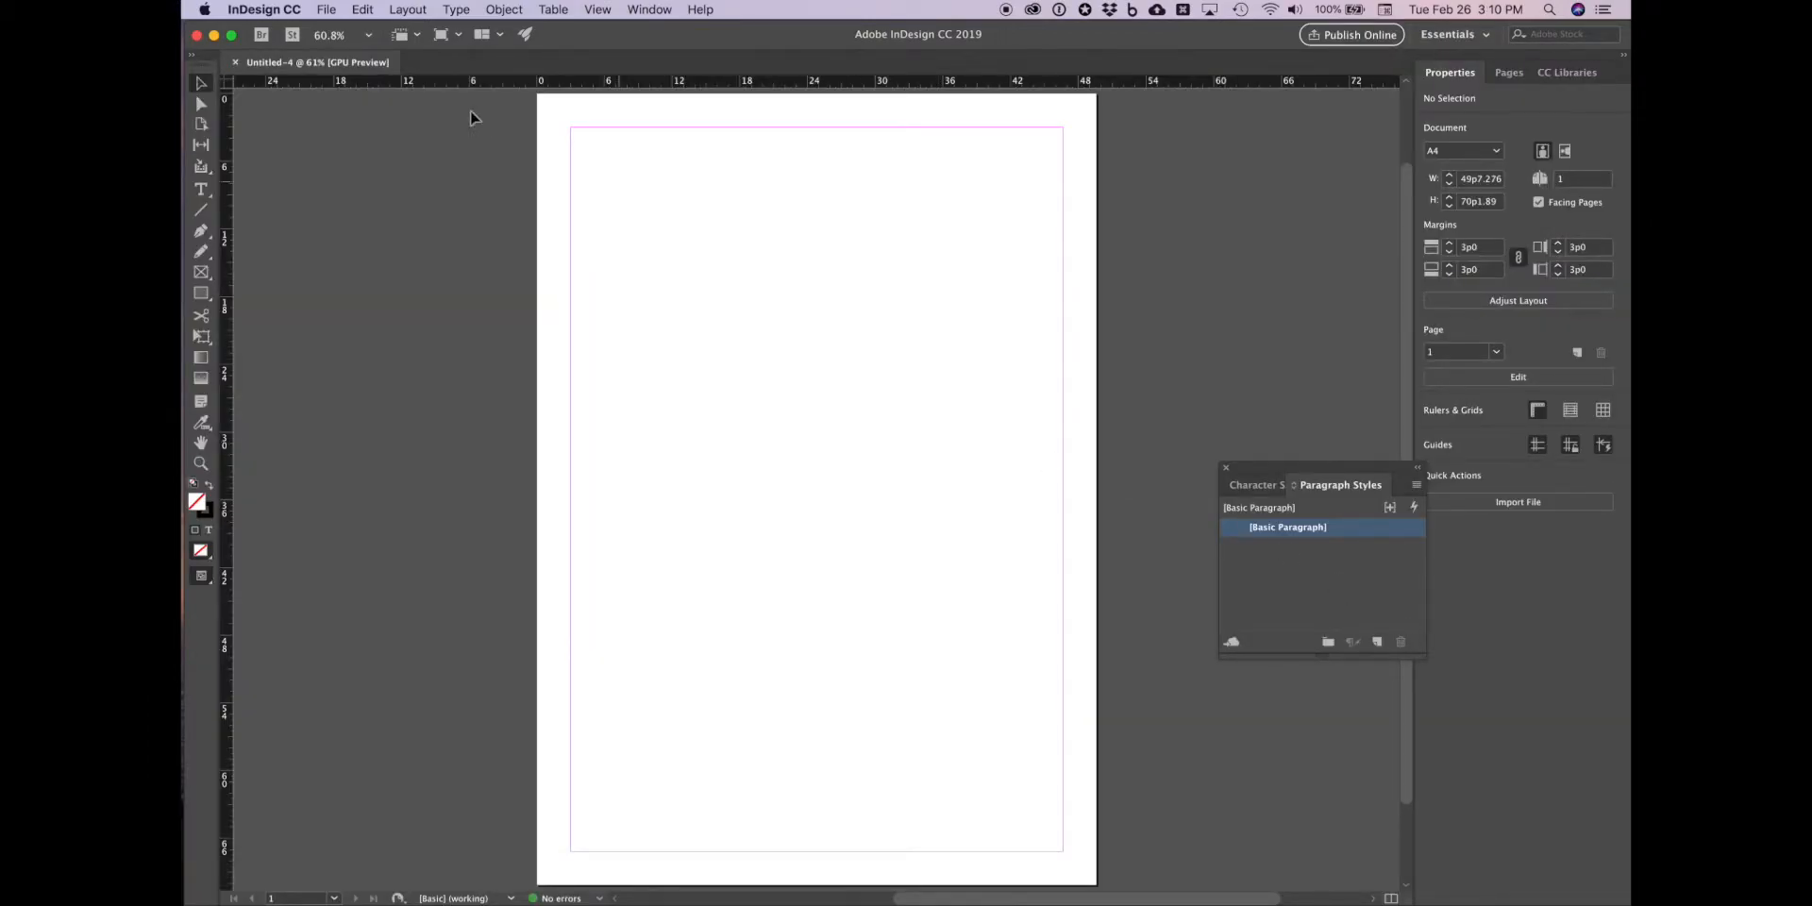
click(326, 10)
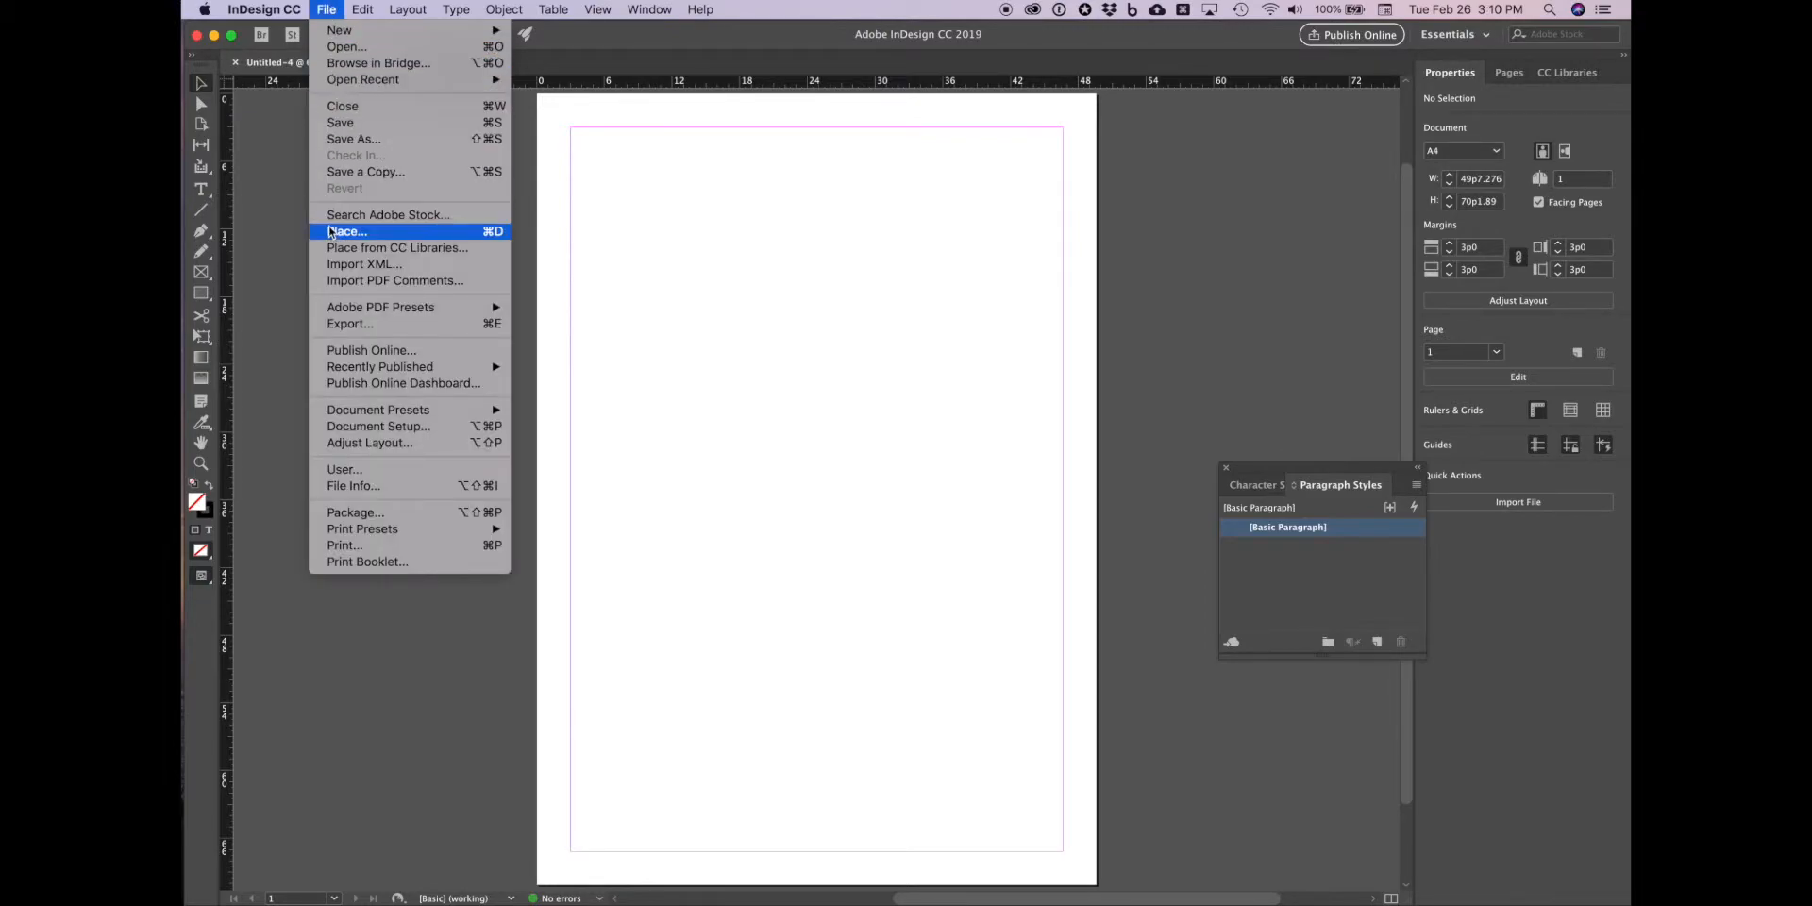
click(330, 231)
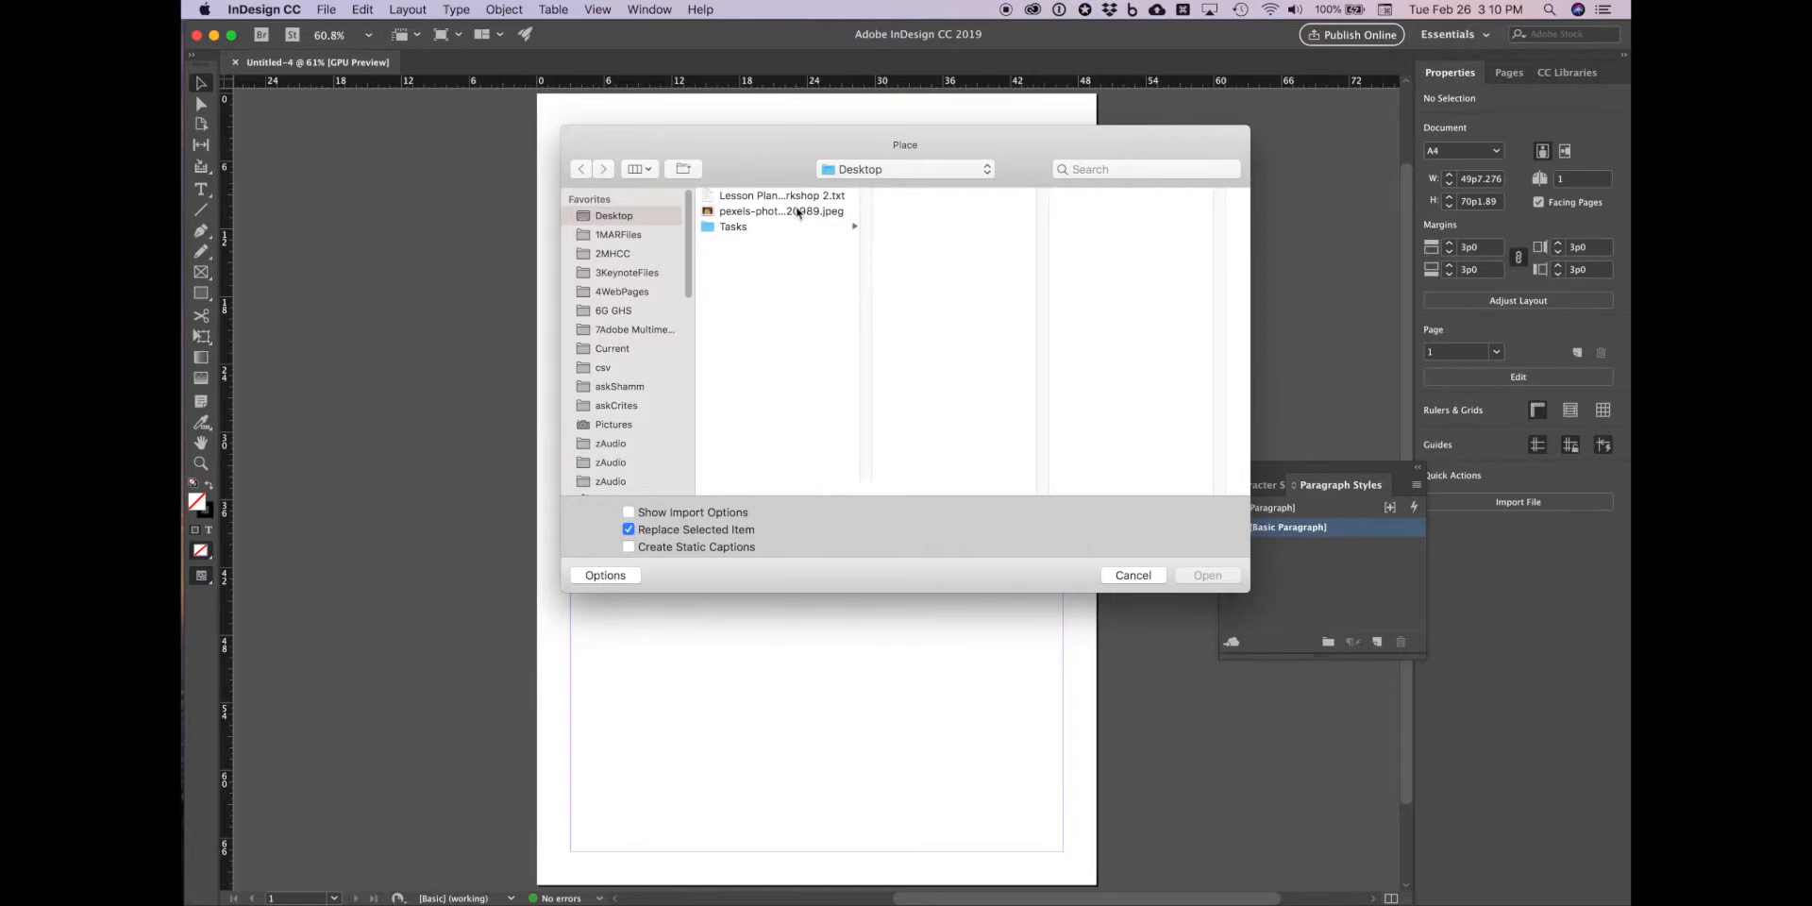
click(788, 197)
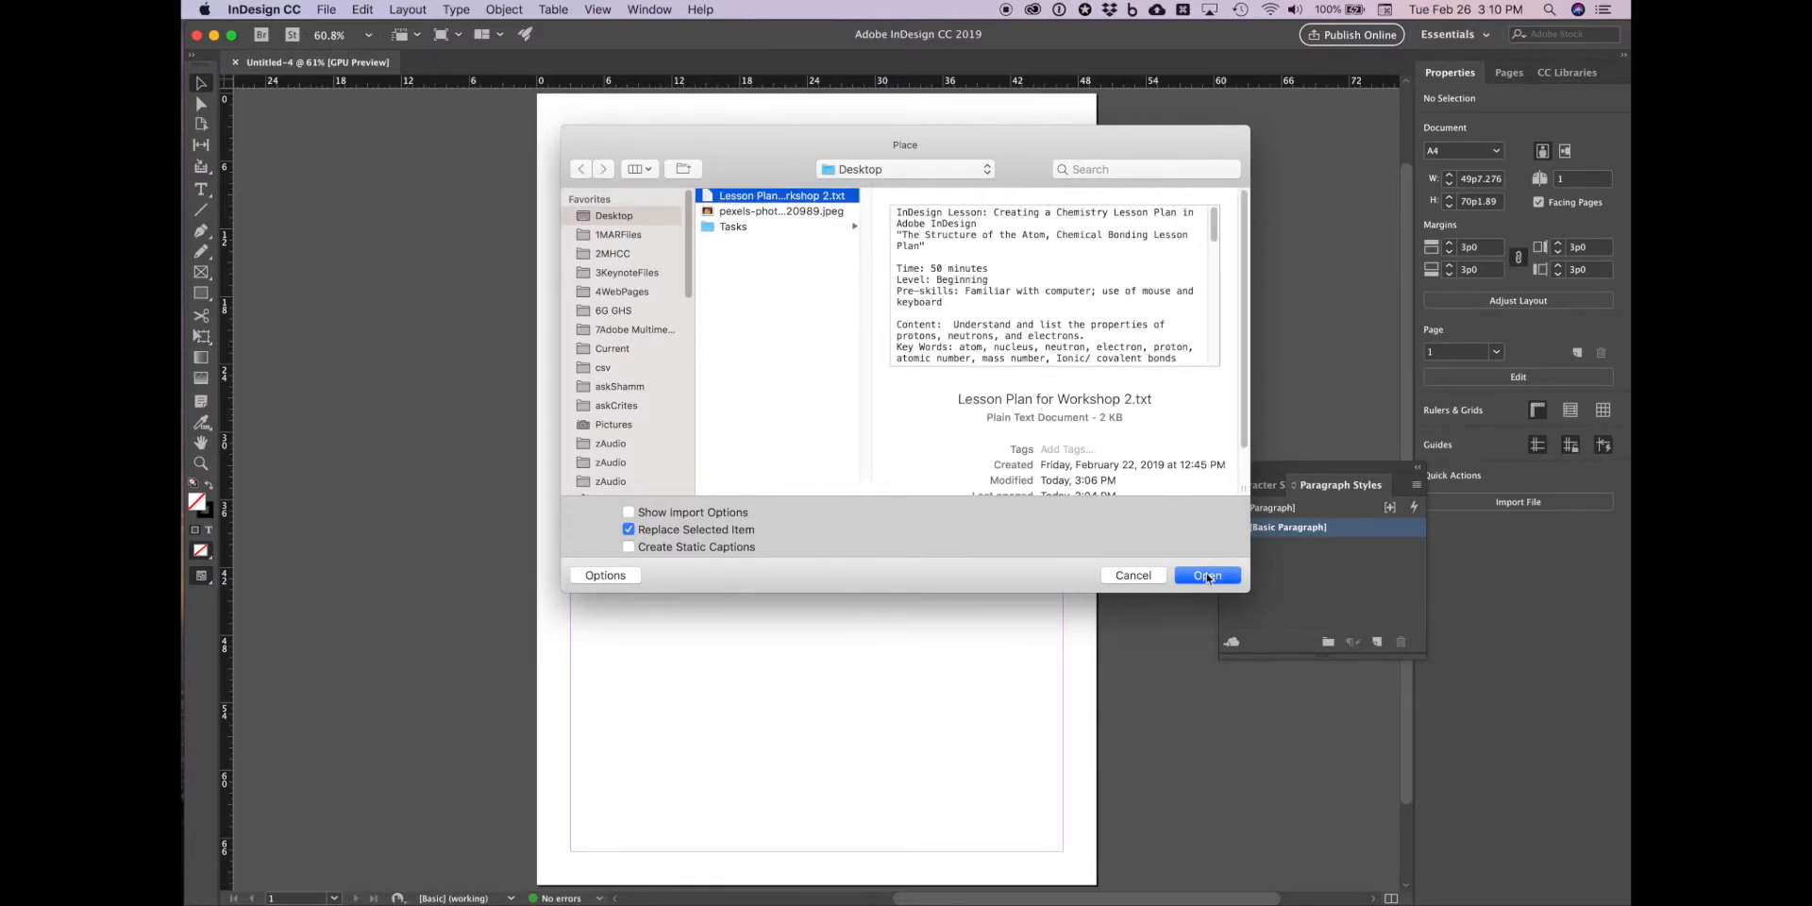
click(1208, 576)
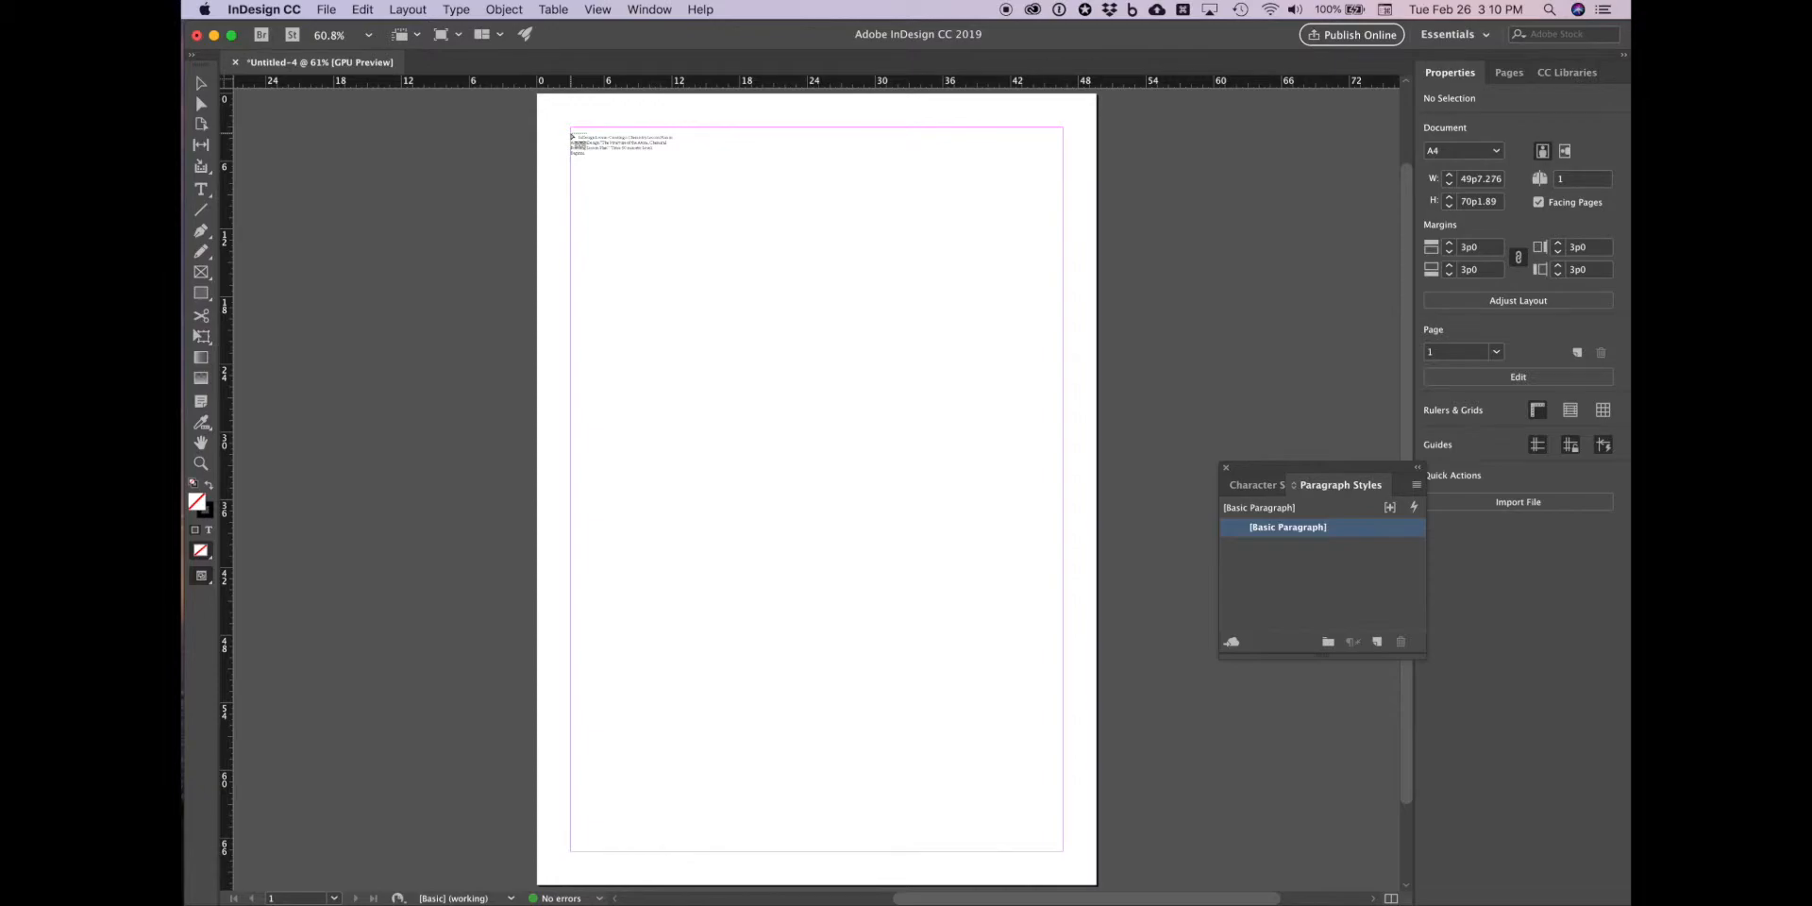
drag(572, 136, 743, 214)
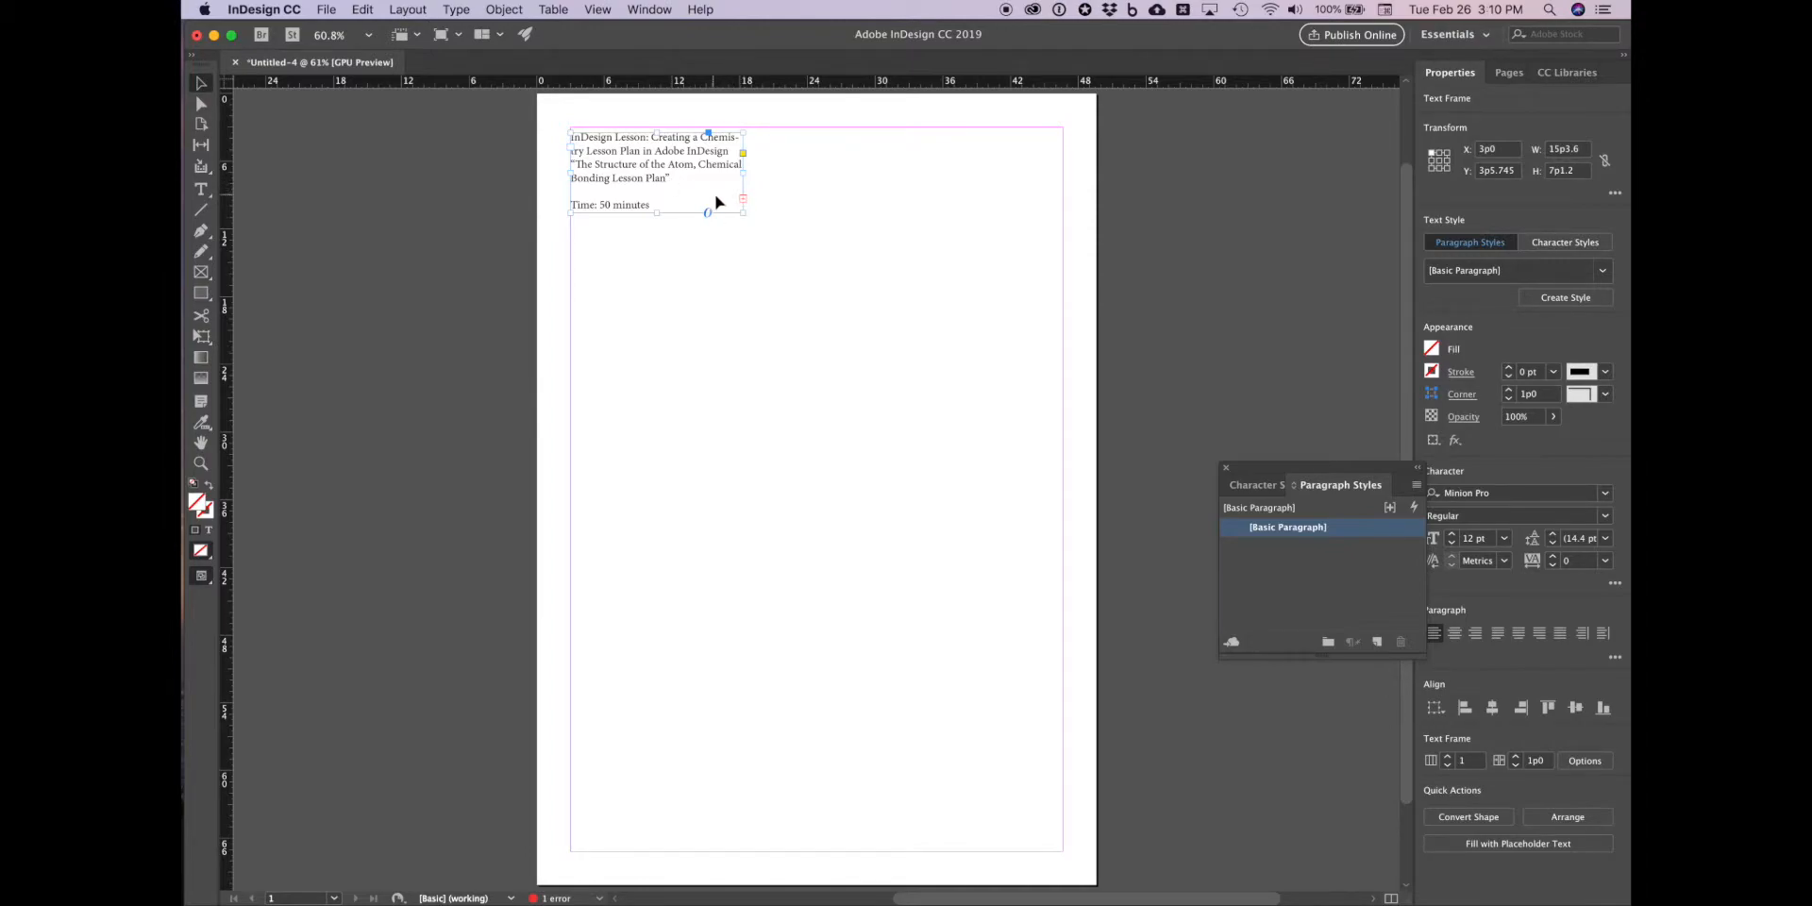
drag(657, 213, 657, 201)
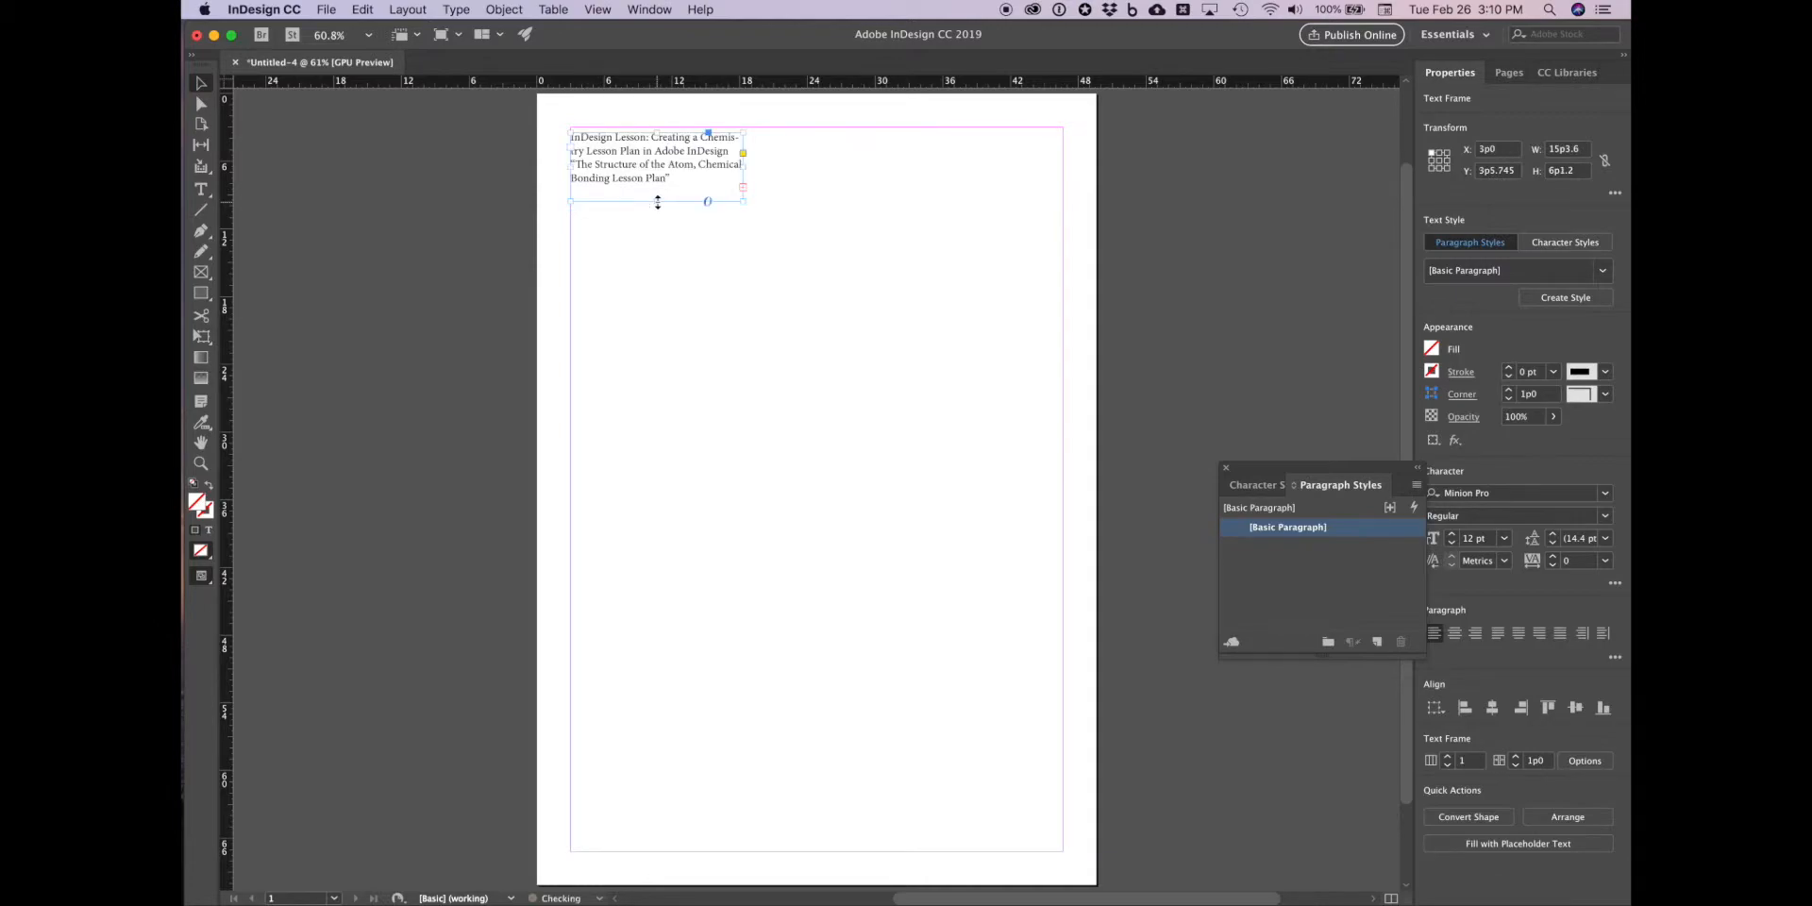
Step: Thread the overflow text into a second frame about 15p4 by 6p1 below the title, ending after the pre-skills lines
click(743, 188)
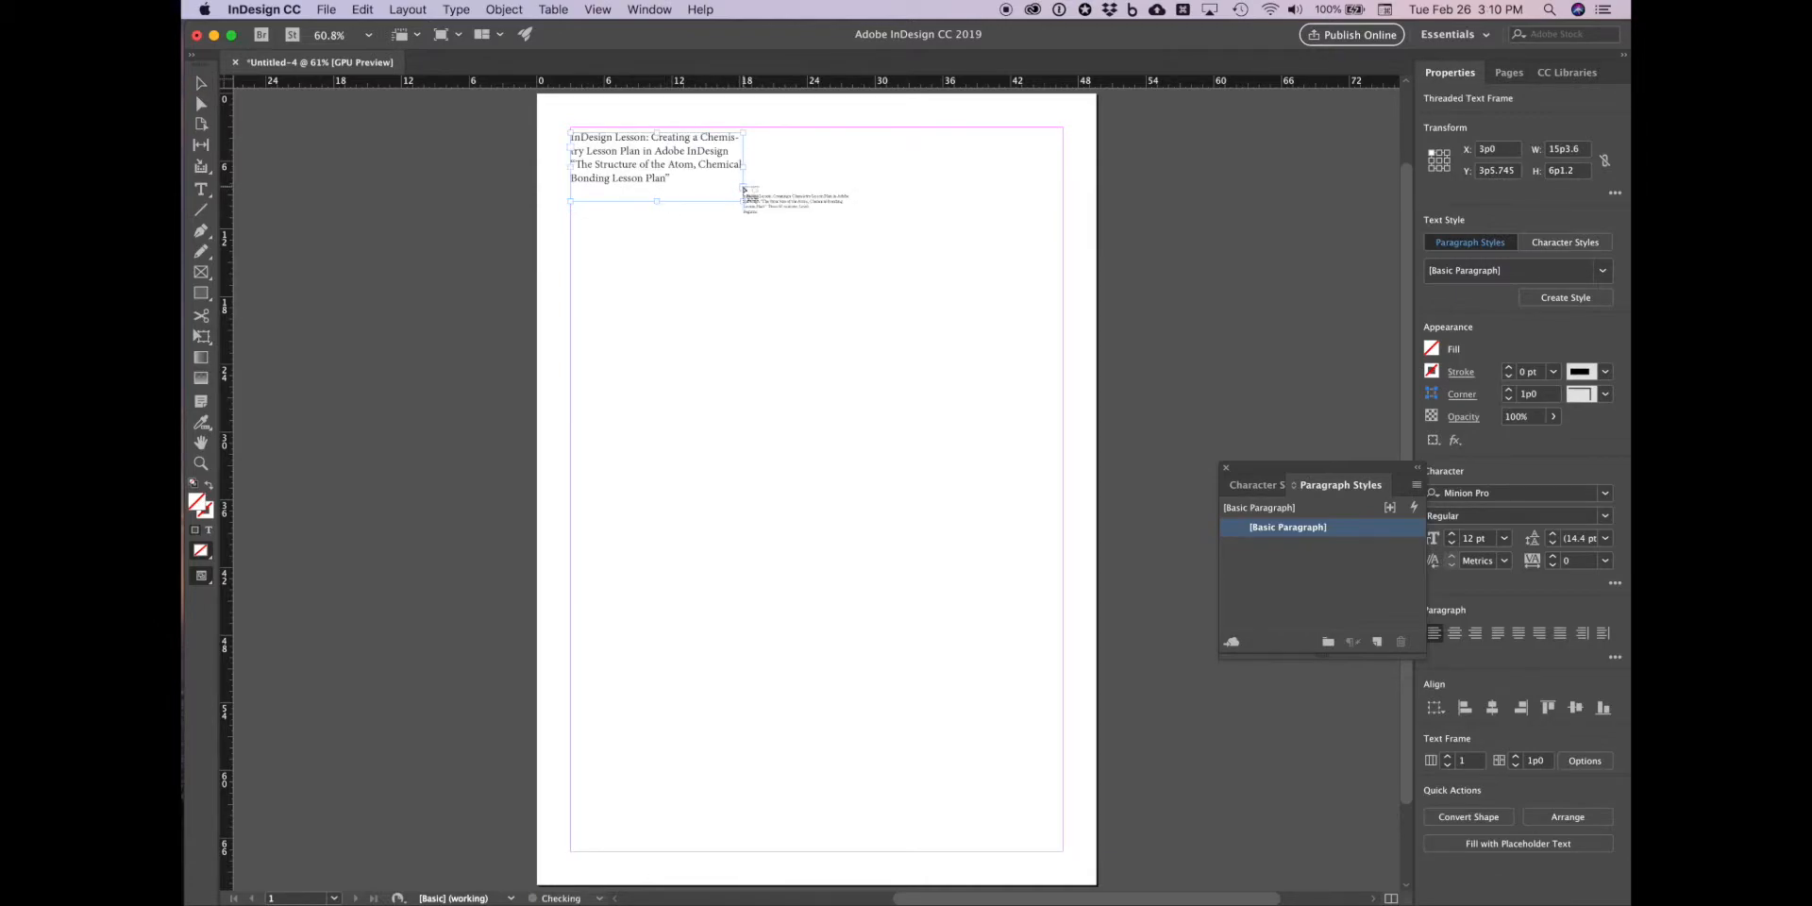
drag(572, 232, 742, 330)
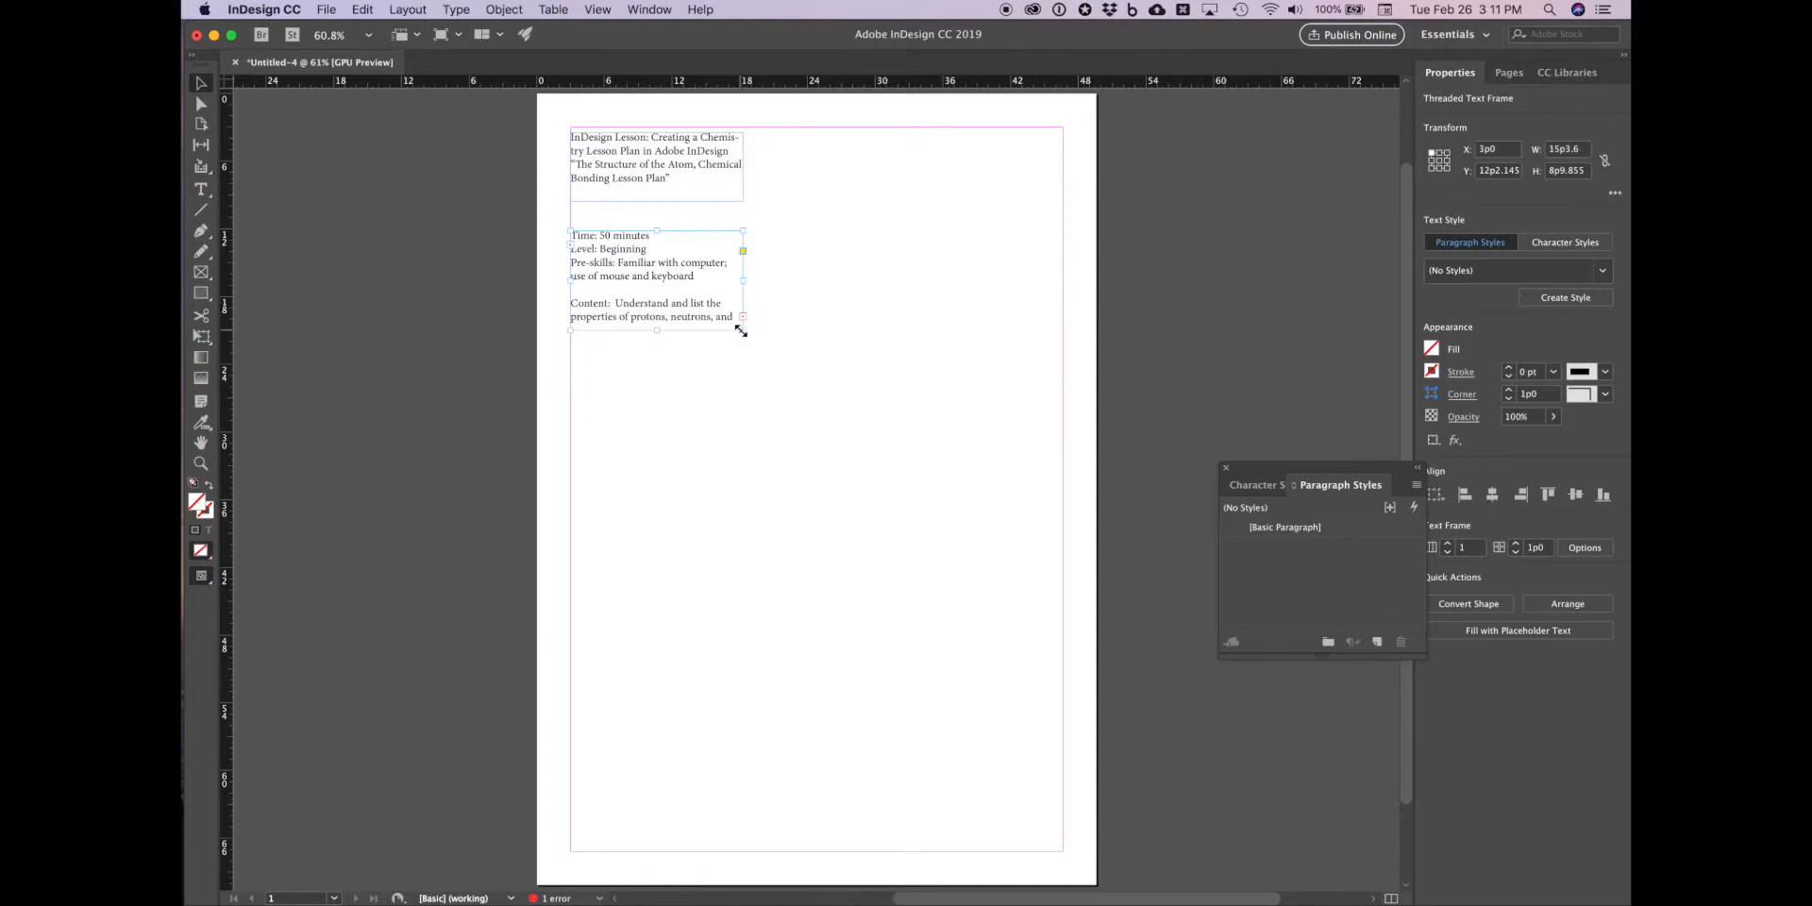
drag(658, 330, 658, 300)
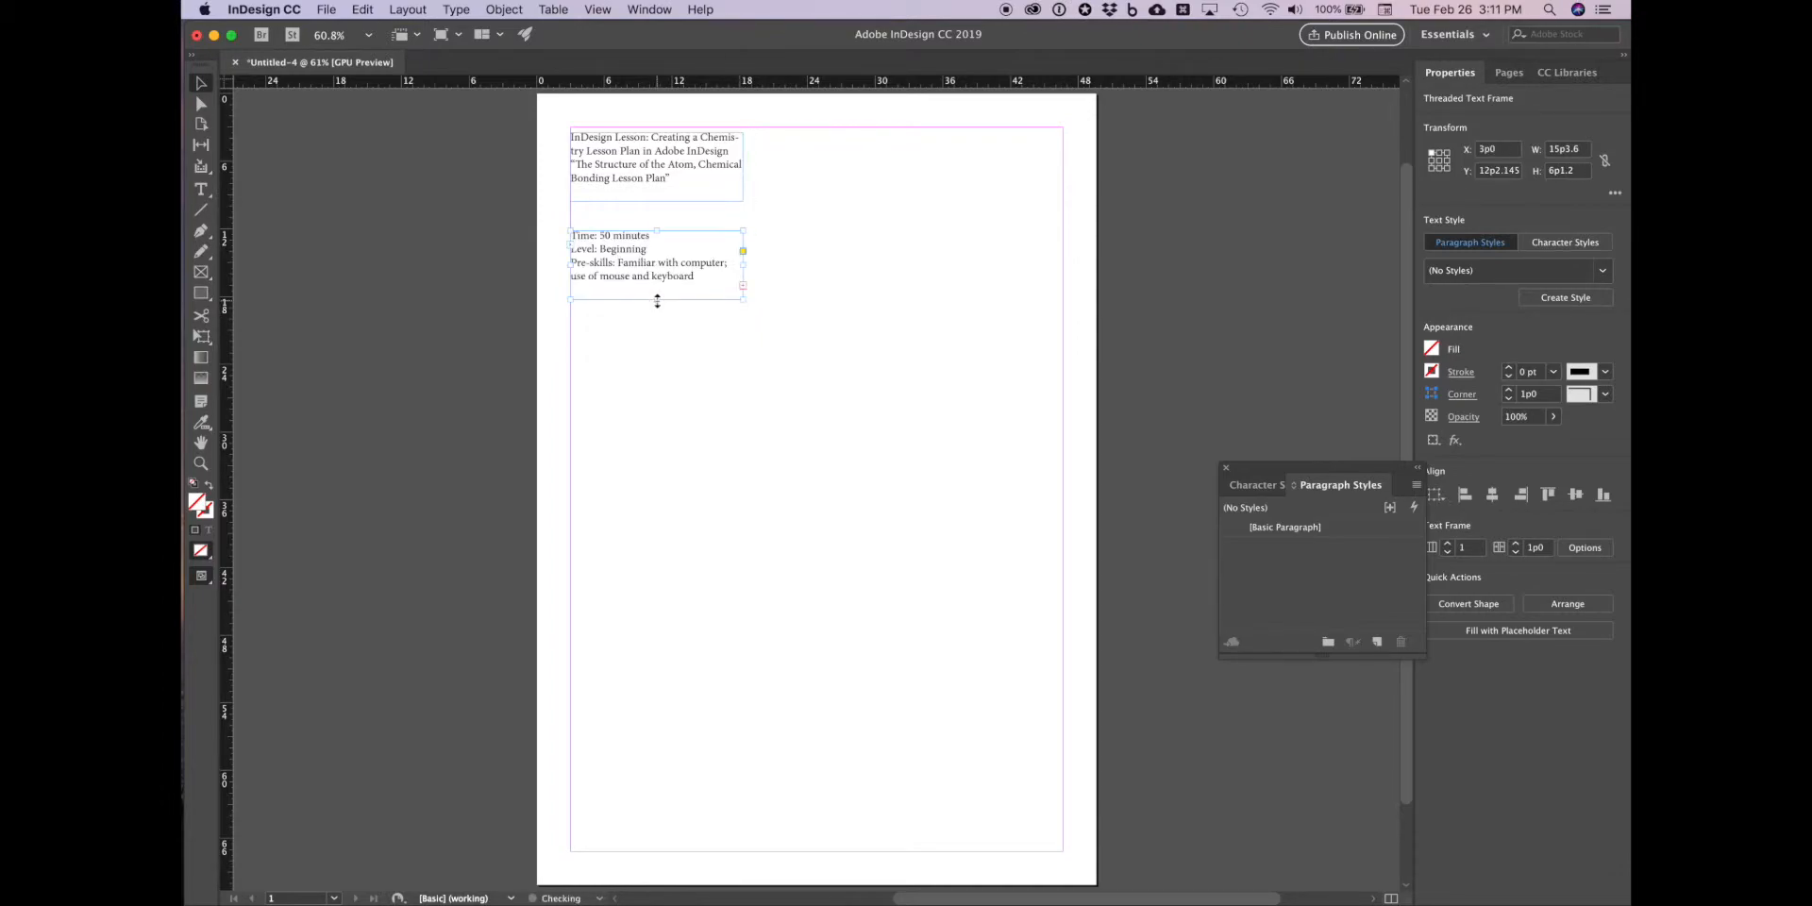
Step: Thread the remaining text into a two-column frame about 43p7 by 39p5, spanning the margins down to the page's bottom margin
click(742, 285)
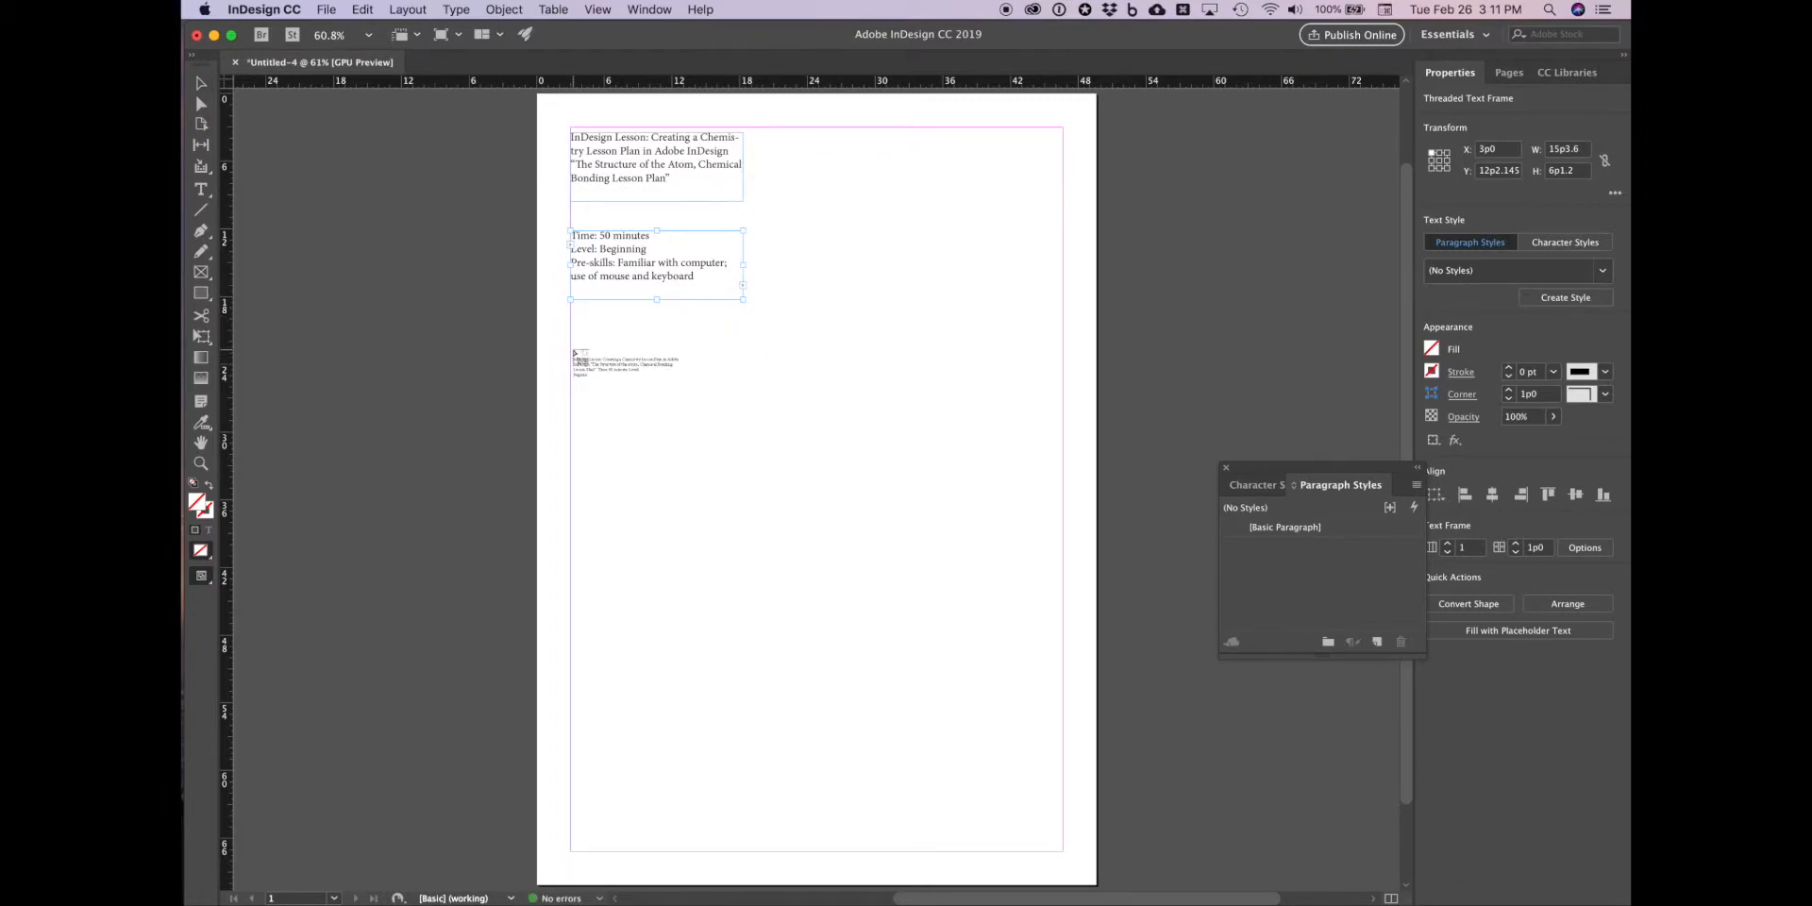
drag(573, 361, 1063, 852)
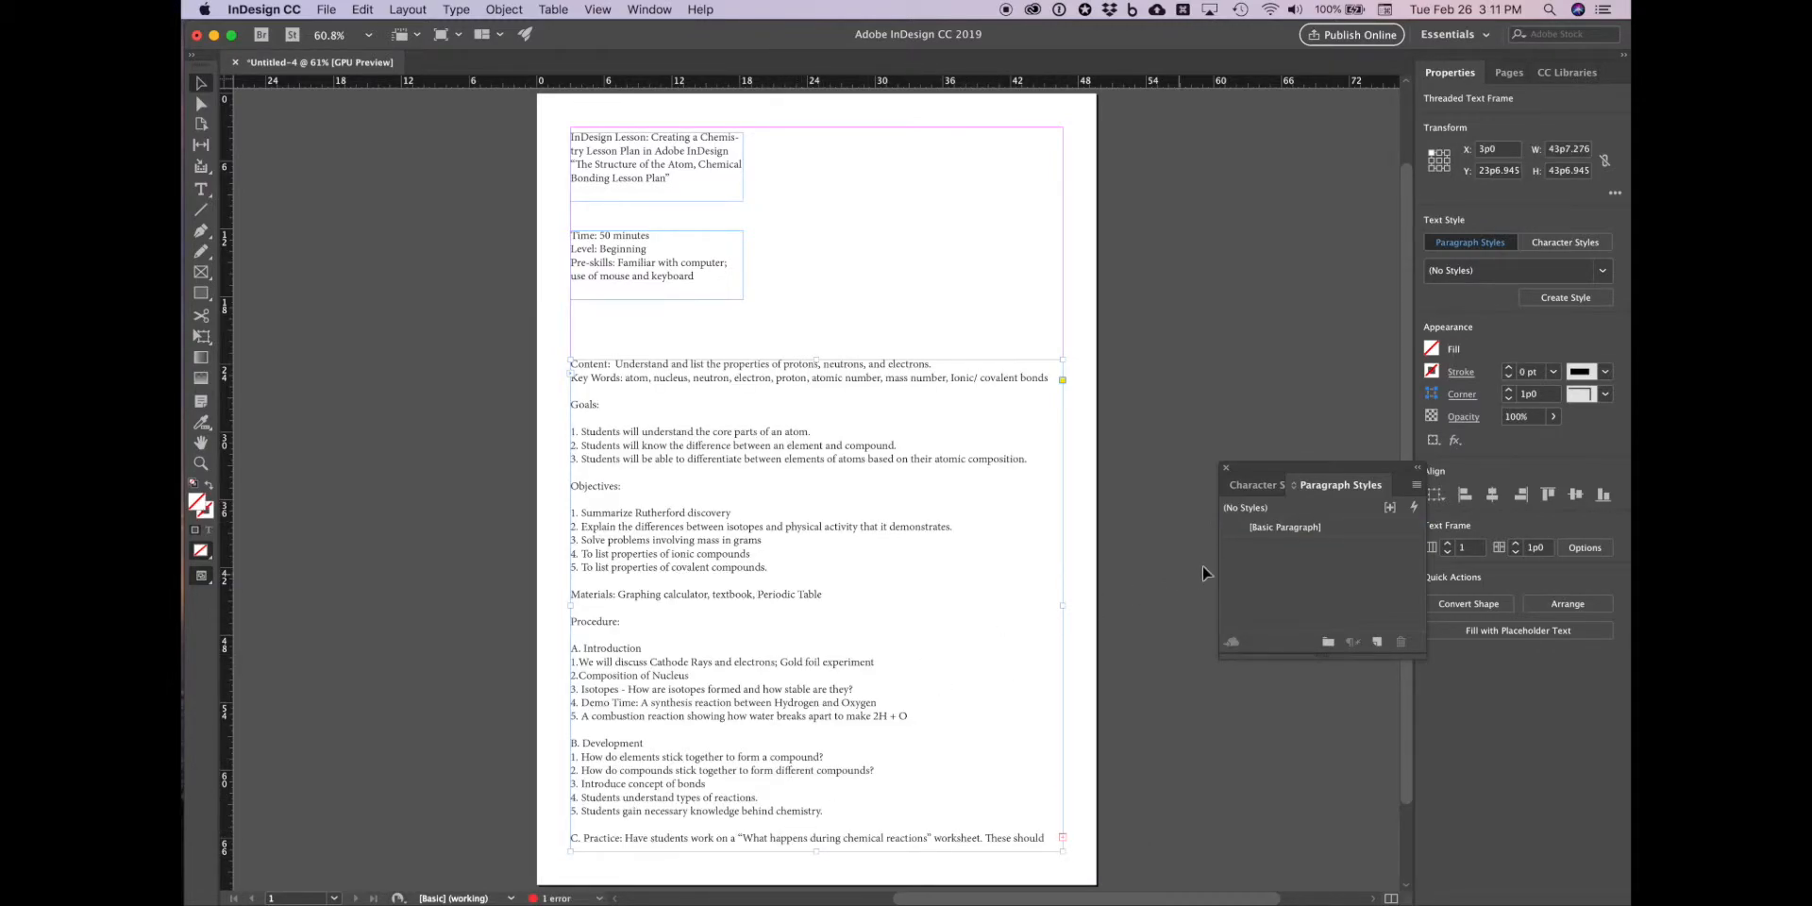
drag(1363, 474, 1350, 474)
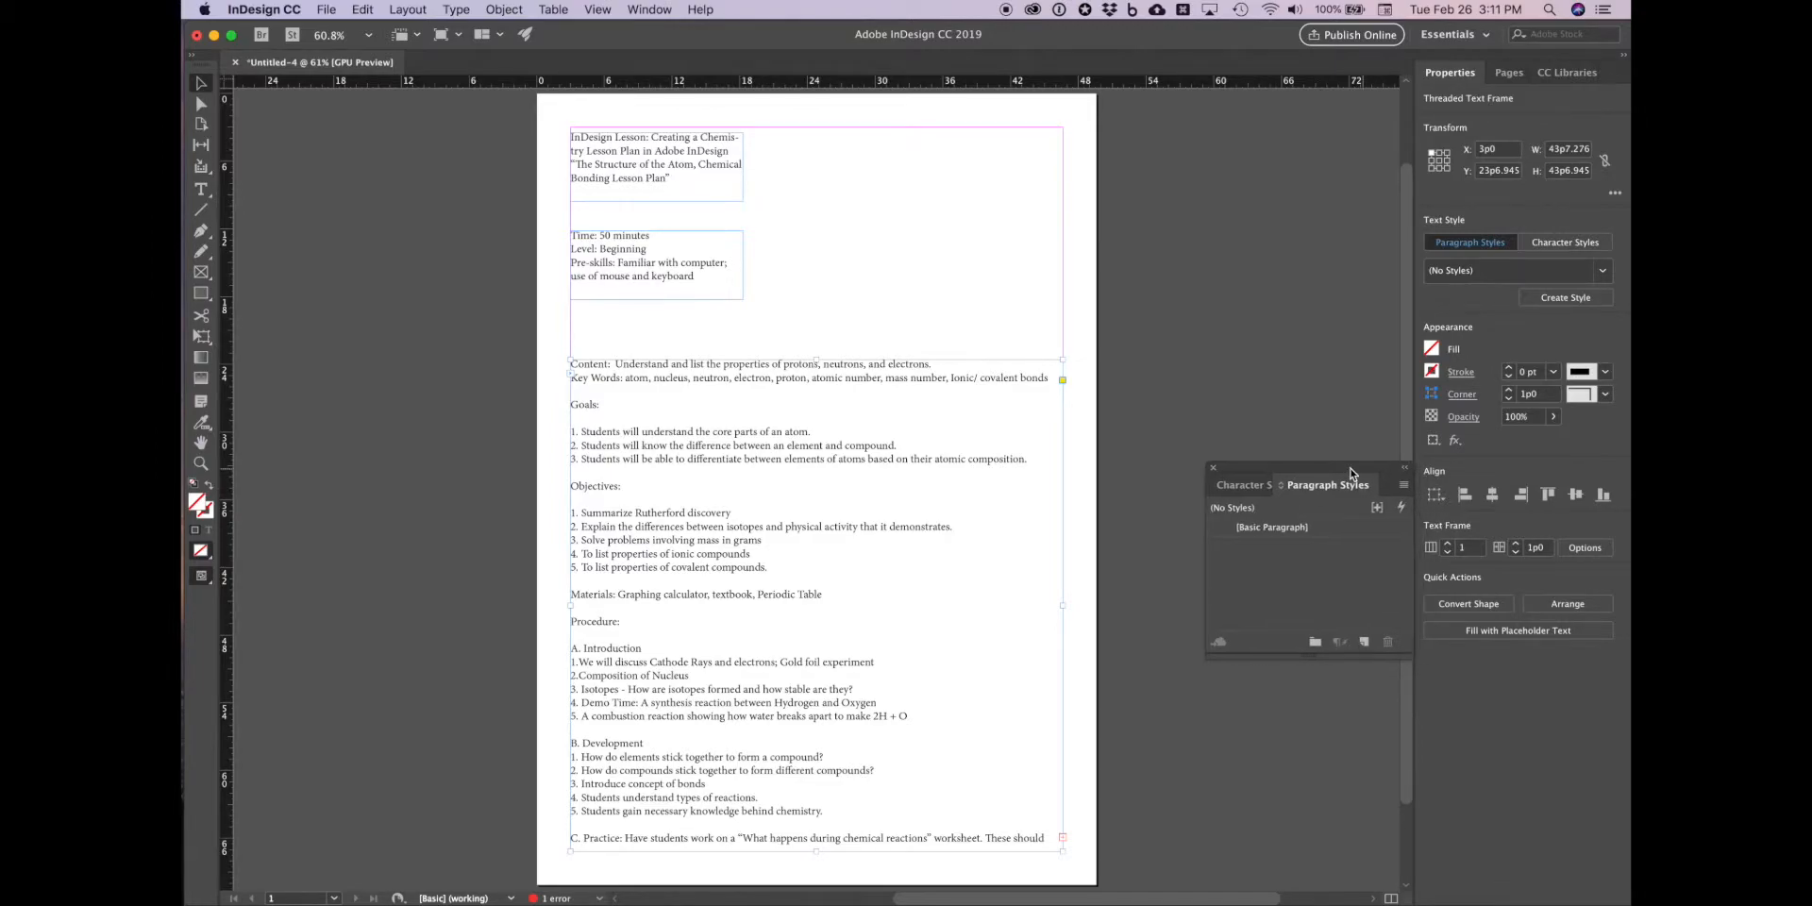
click(1446, 543)
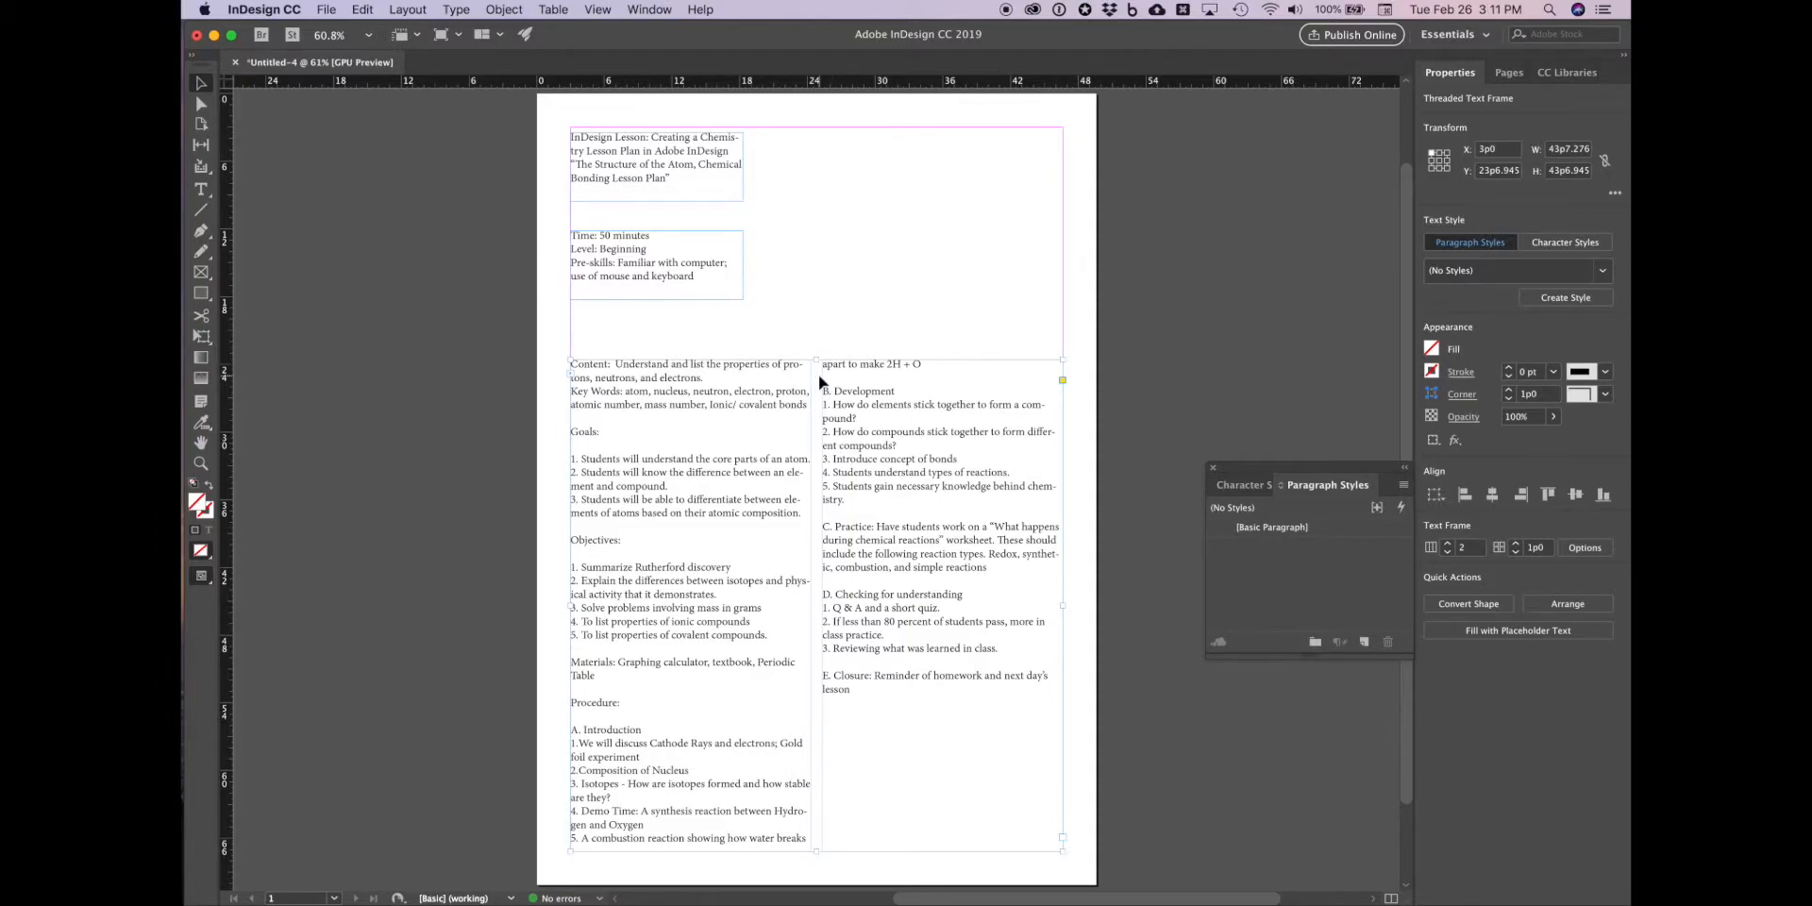
drag(817, 361, 817, 407)
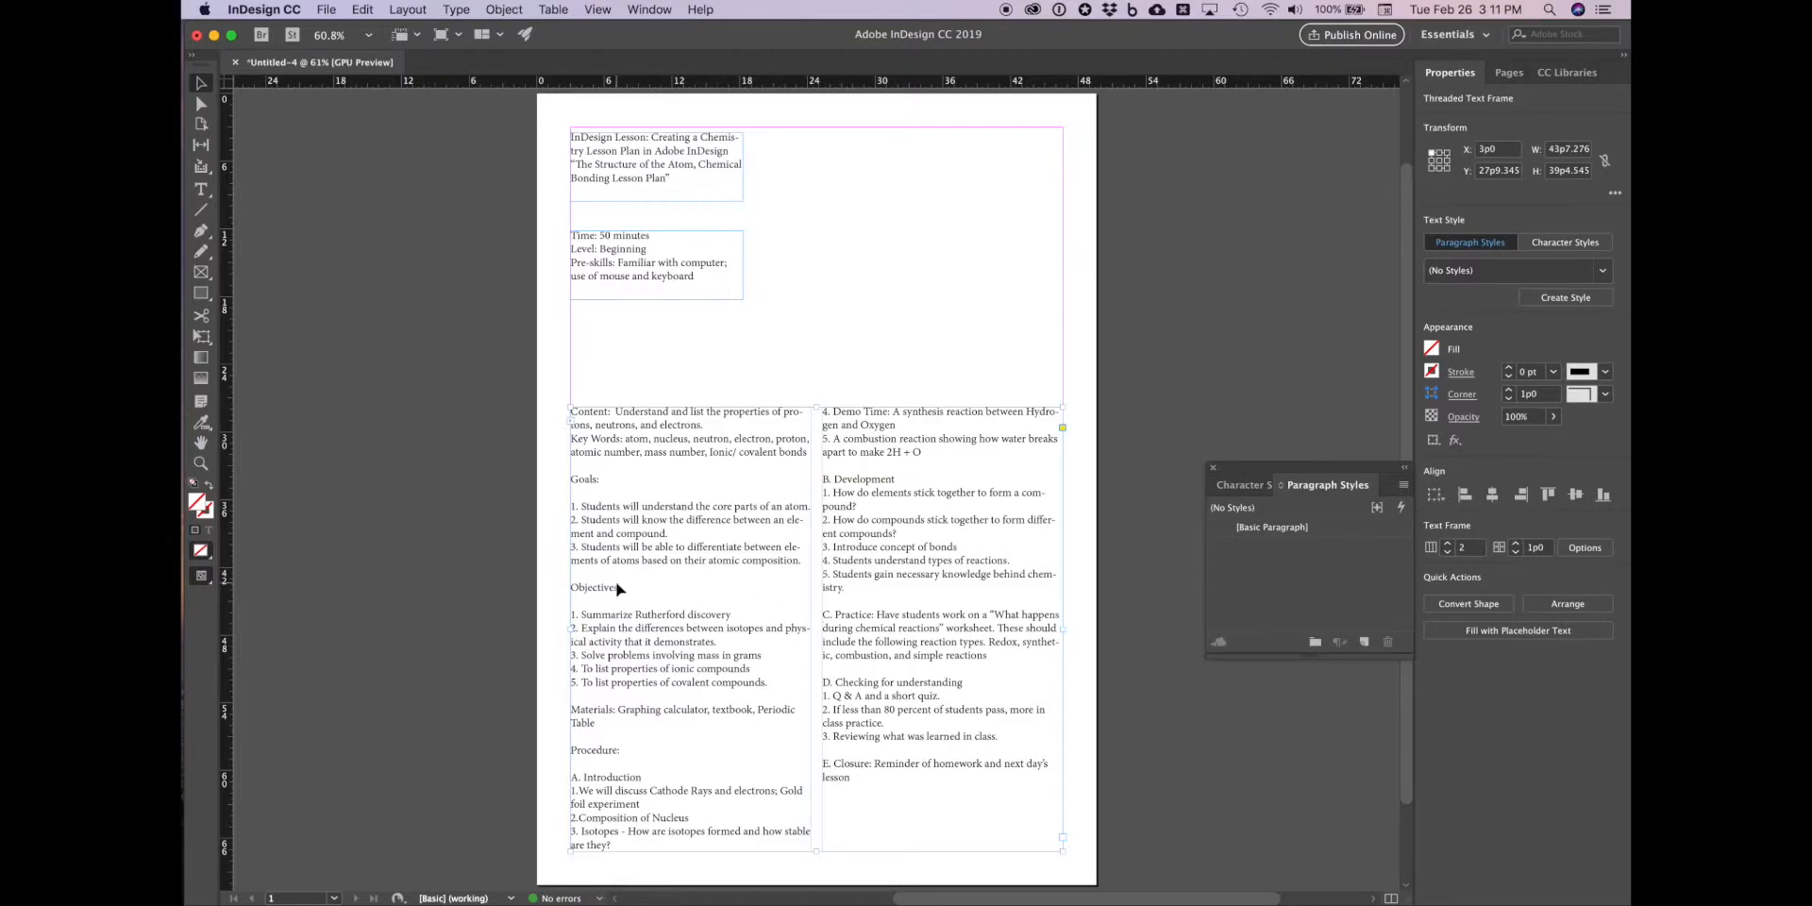
Step: Select the whole threaded story and change the Basic Paragraph style's font family to Eurostile
double_click(844, 781)
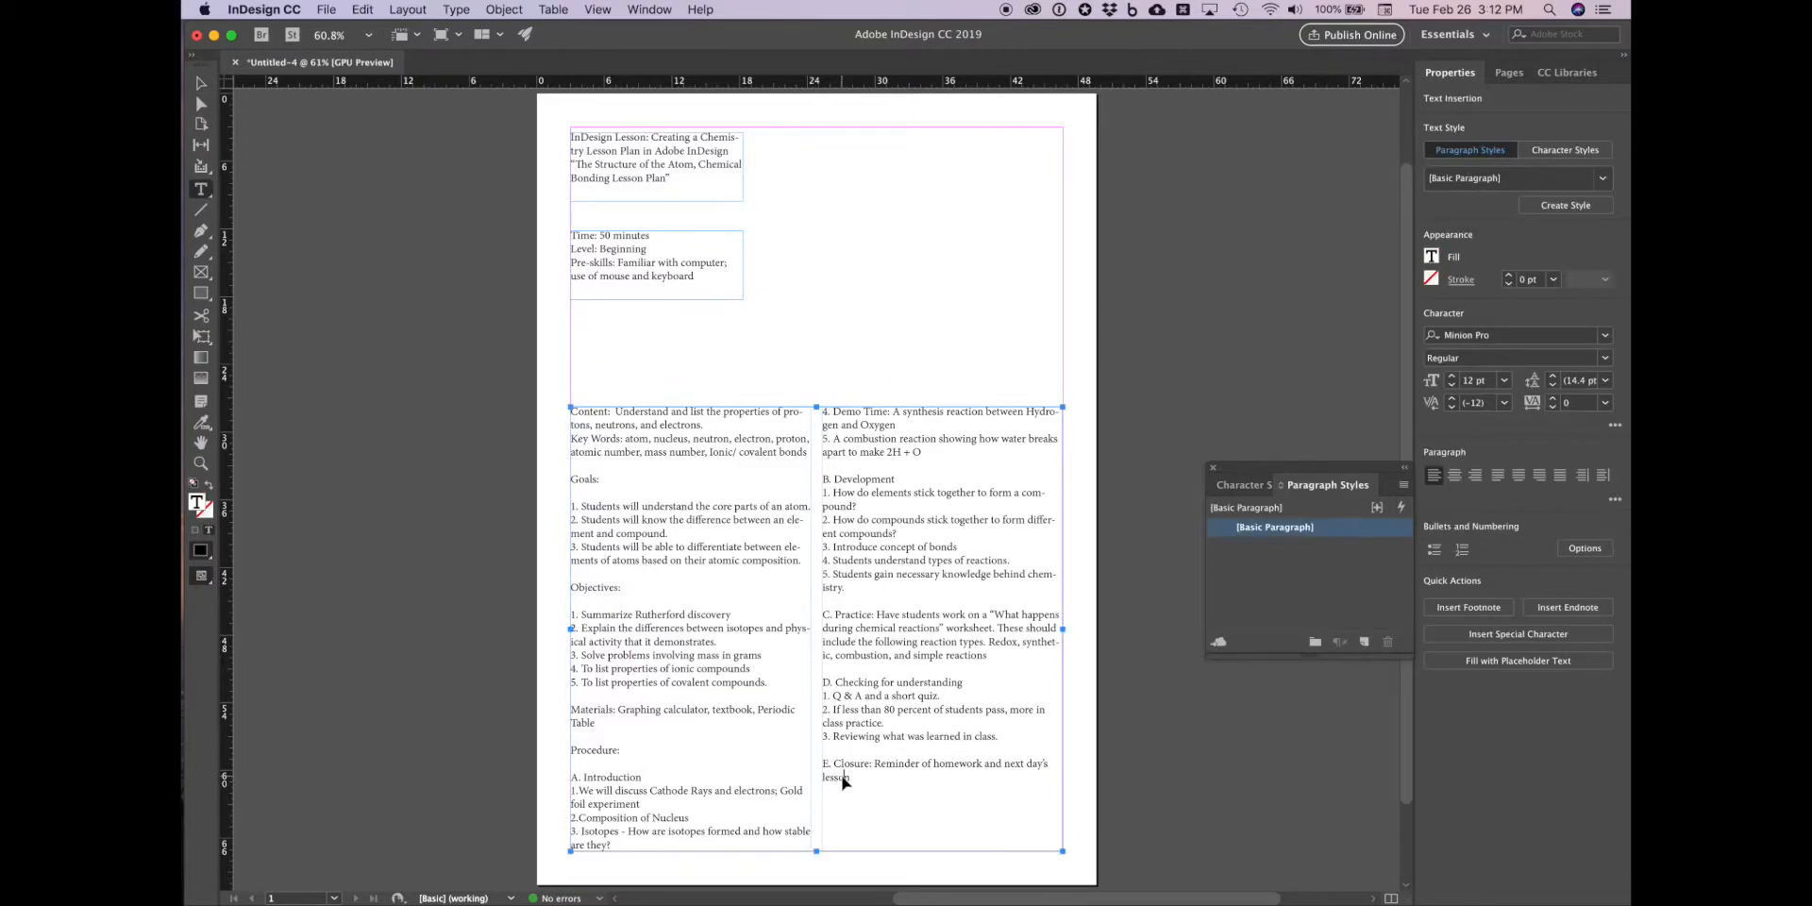
key(super+a)
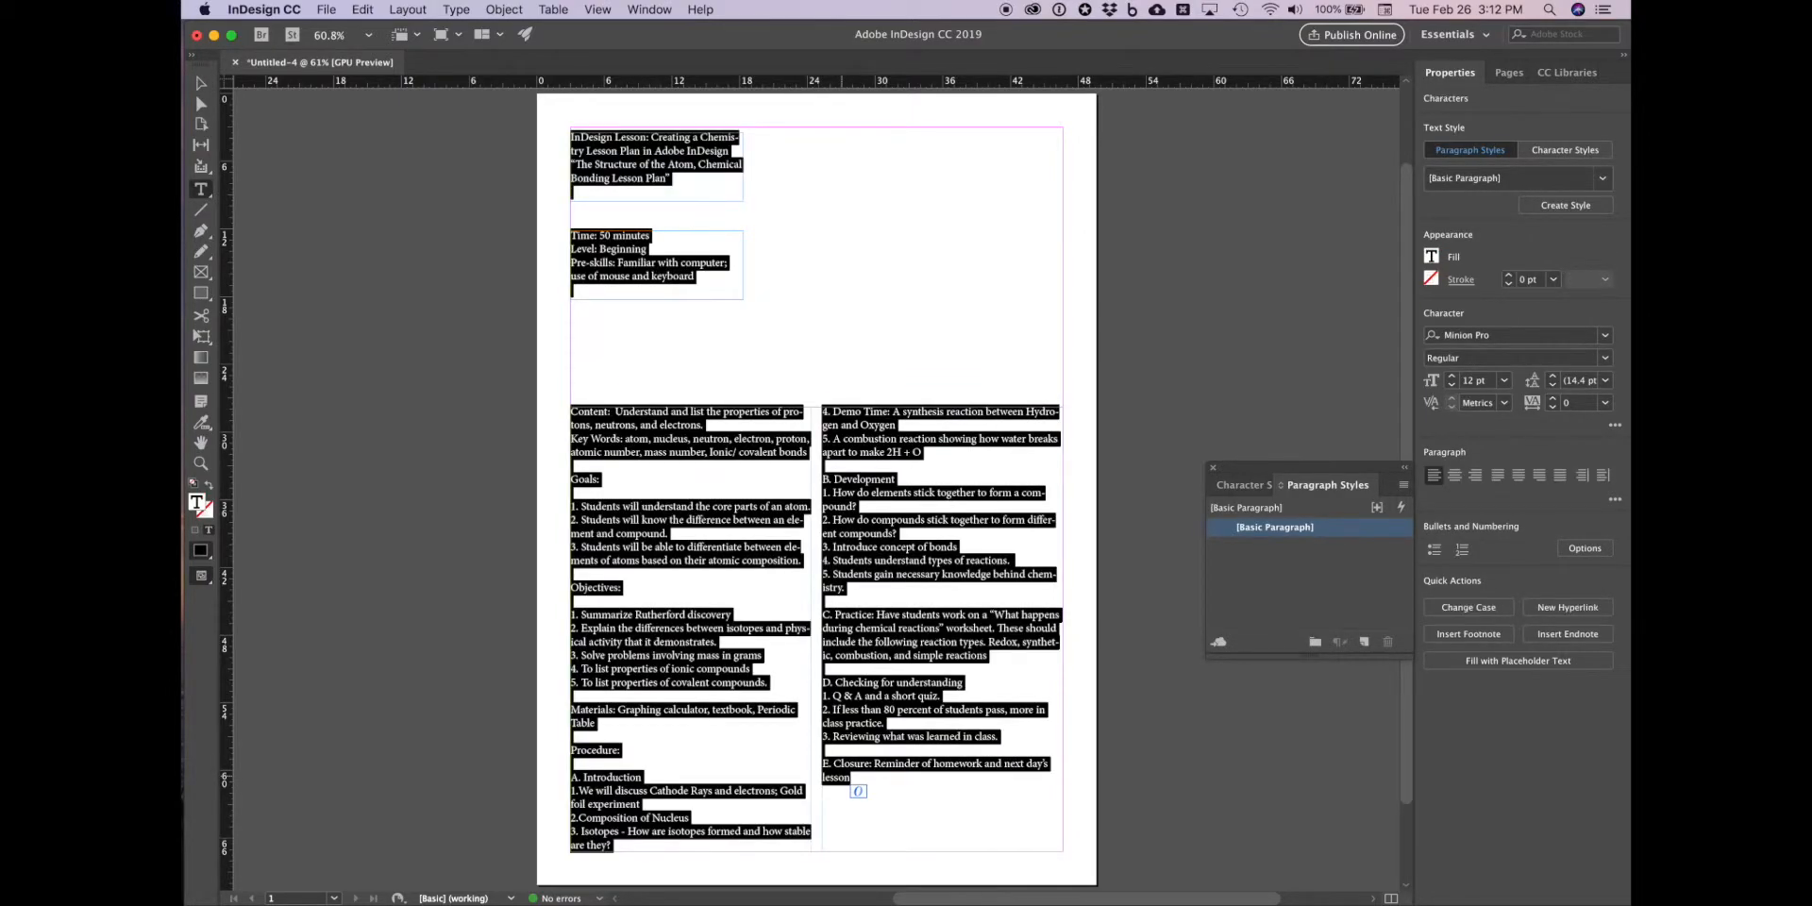
double_click(1274, 529)
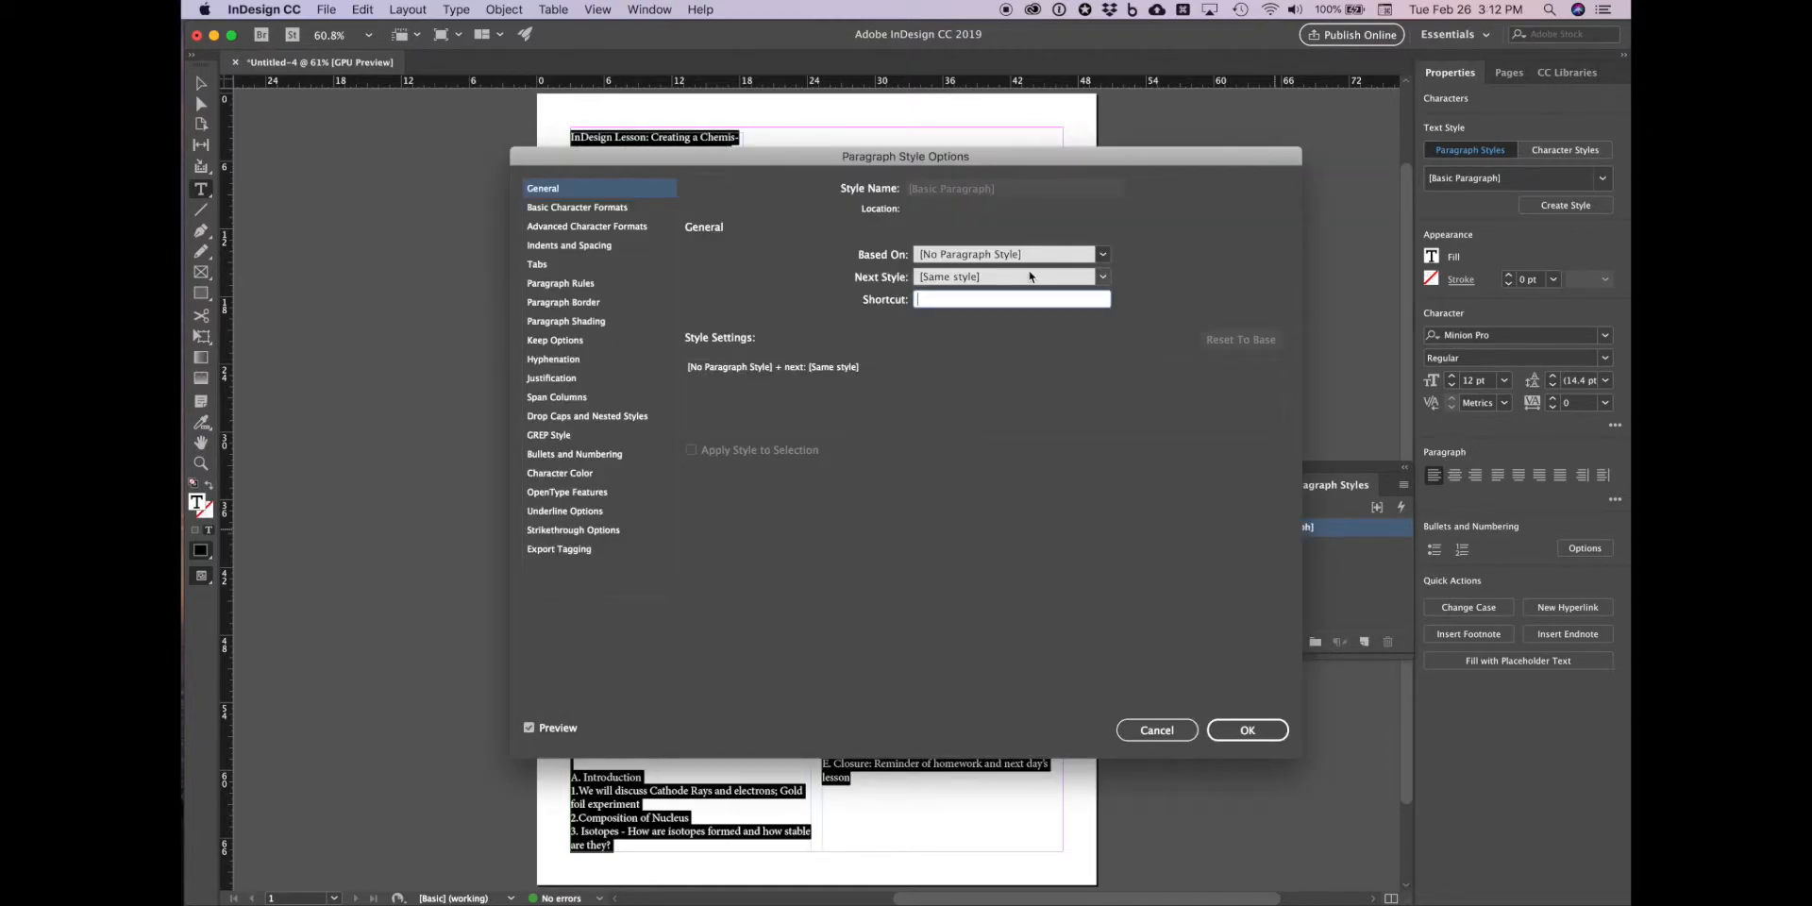
click(574, 207)
click(928, 264)
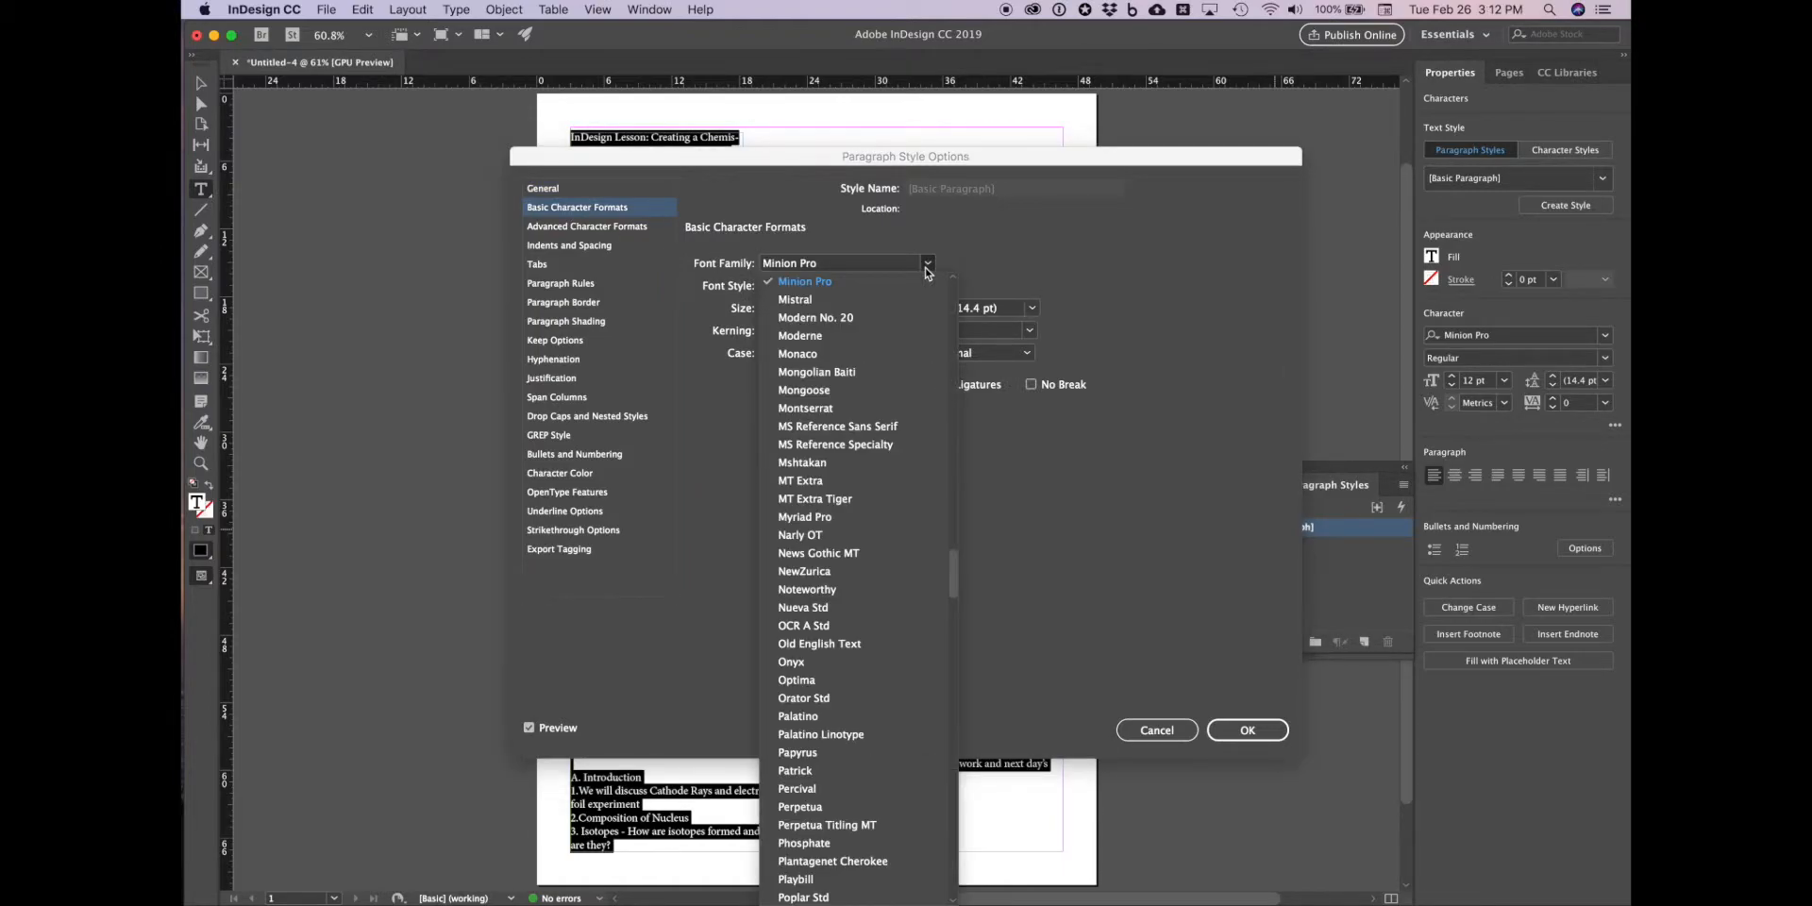
scroll(891, 415, up, 10)
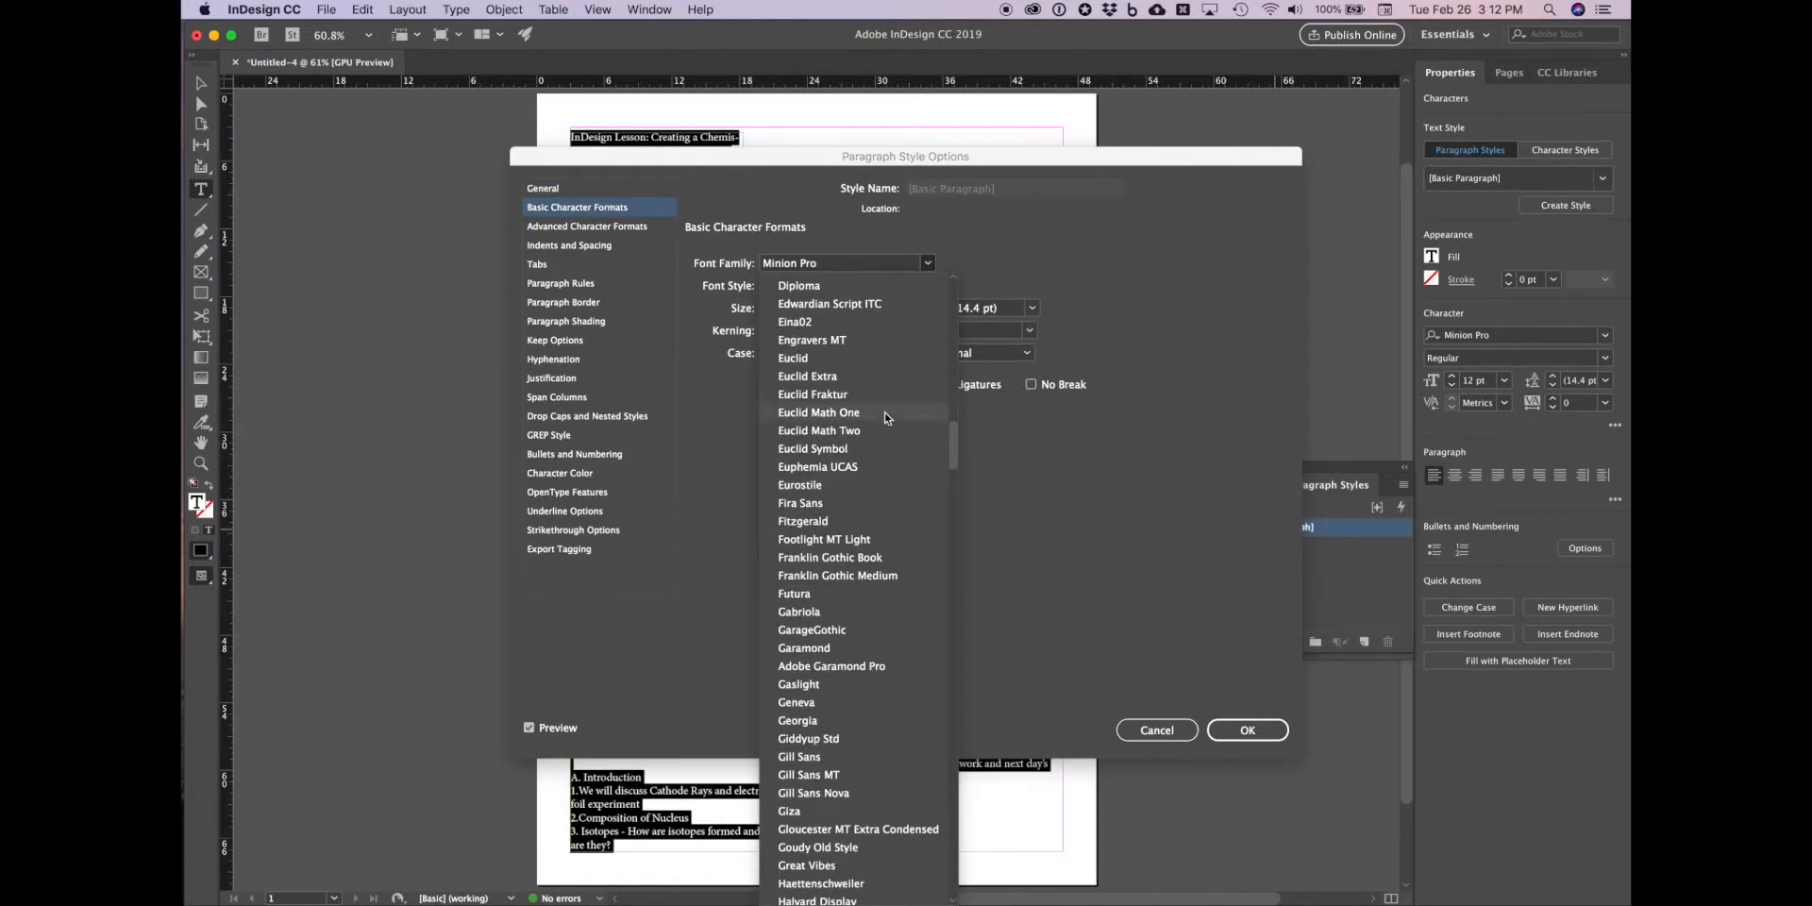
click(853, 492)
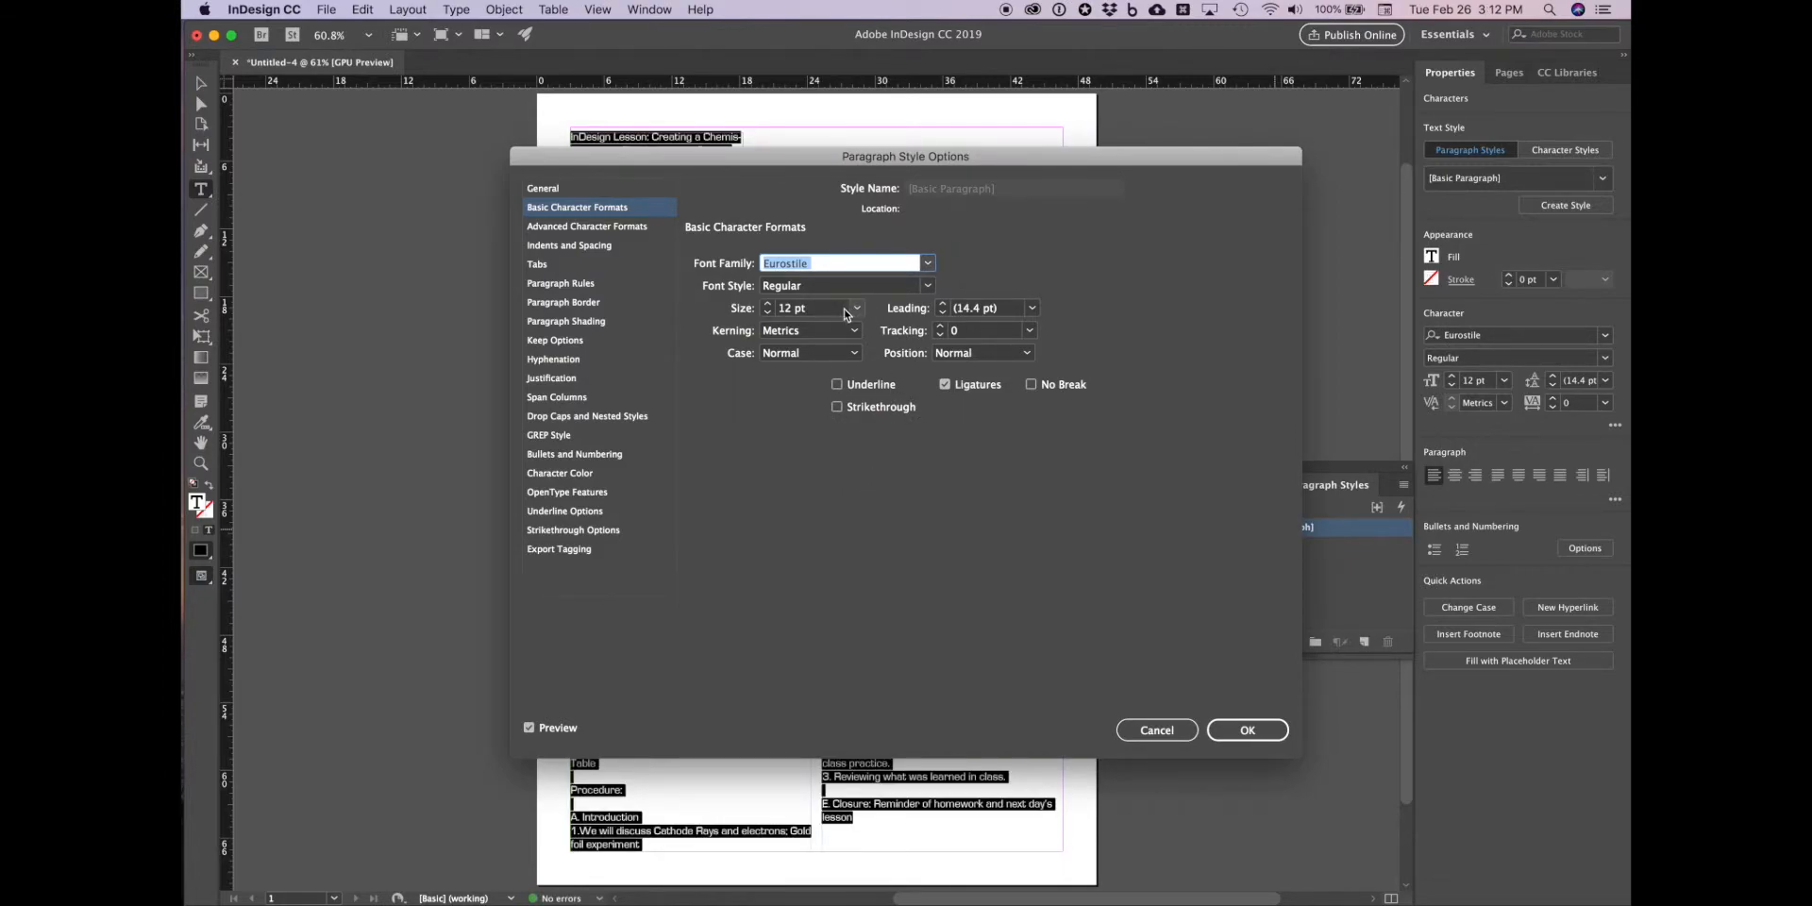
click(1240, 732)
click(1240, 732)
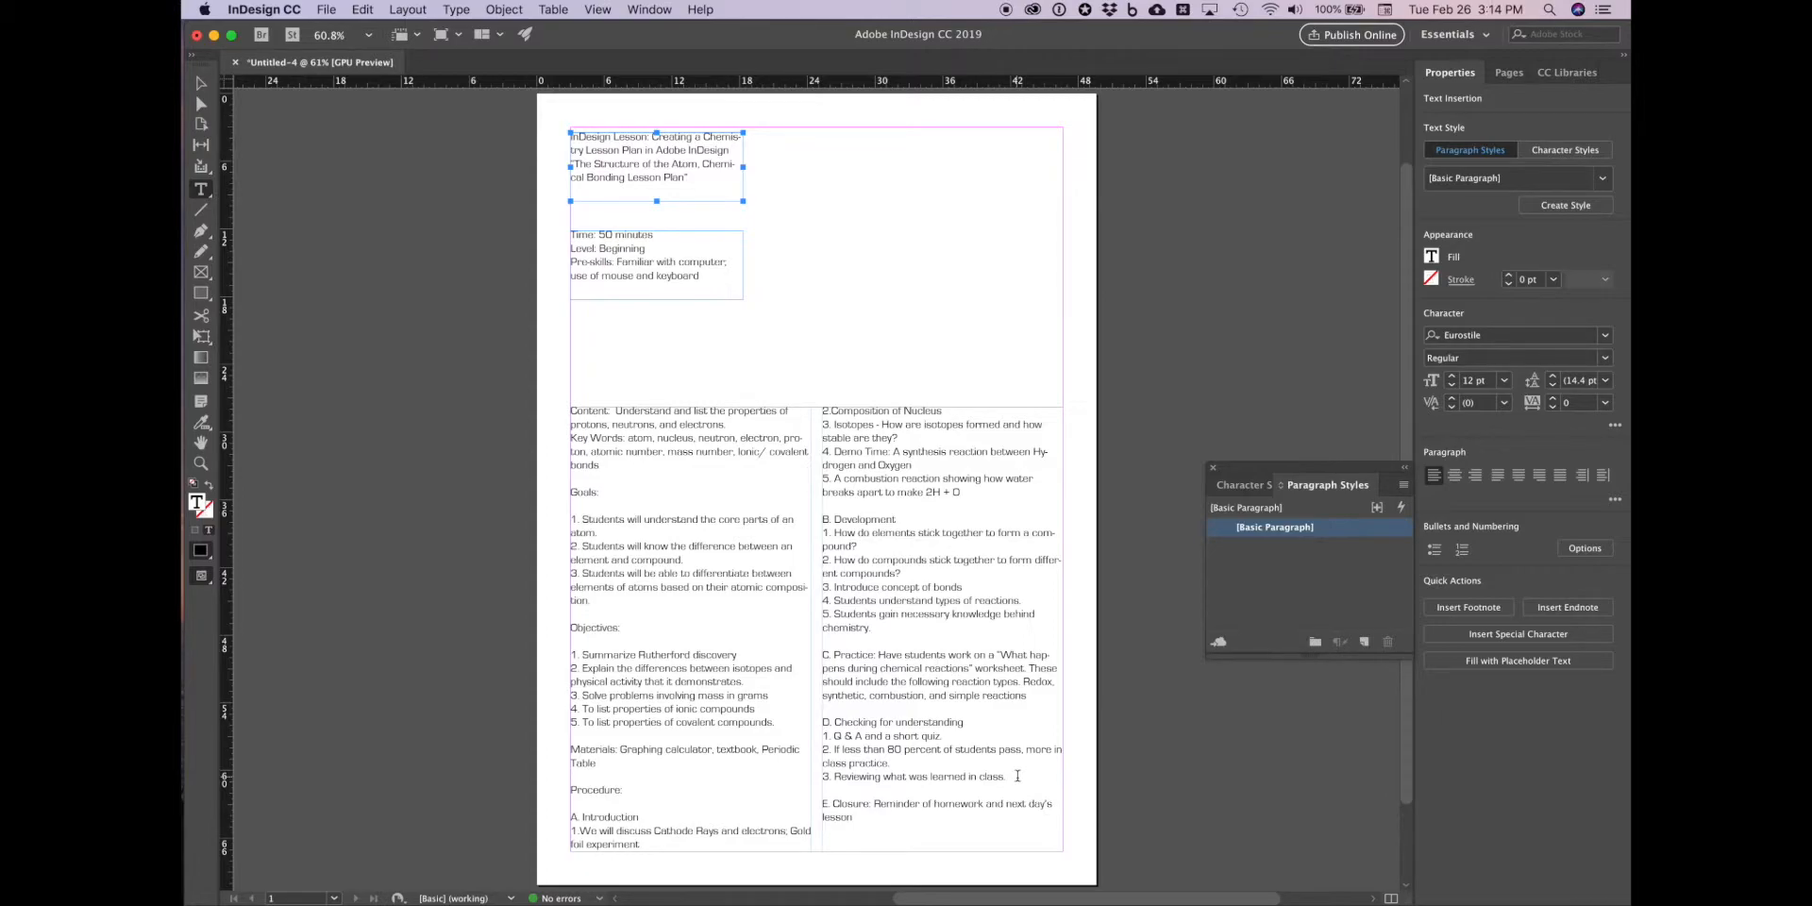
Step: Undo the last three text edits
key(super+z)
key(super+z)
key(super+z)
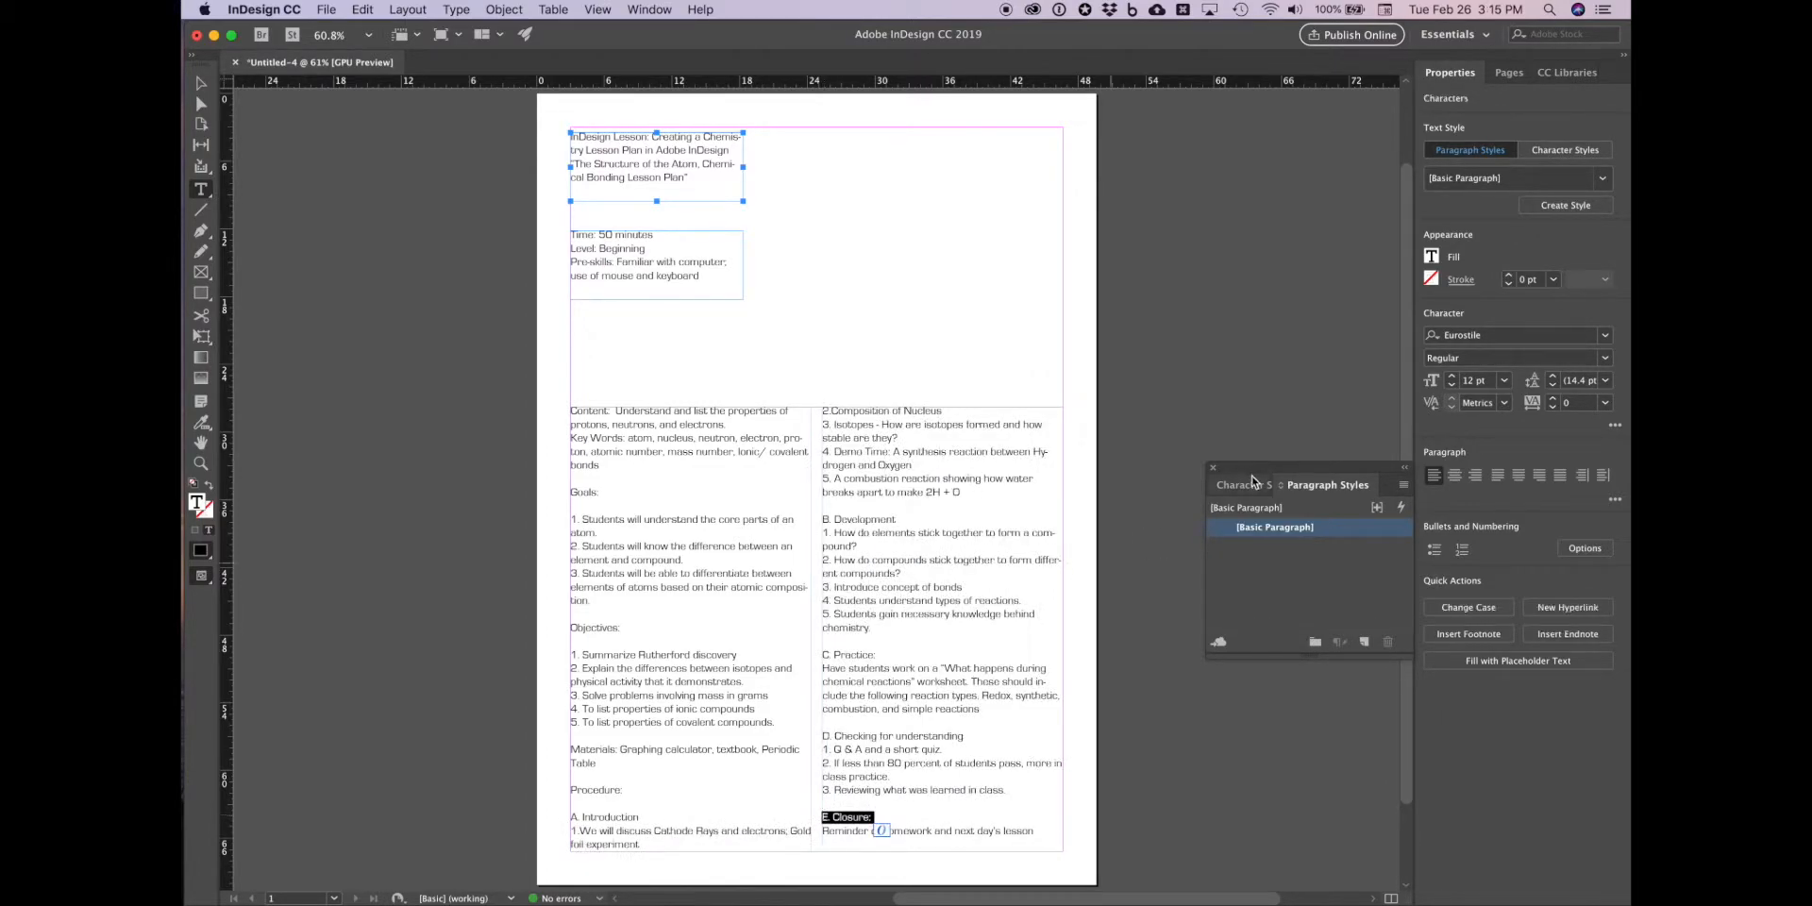
Step: Create a new paragraph style from the selected "E. Closure:" heading and name it Subheading
click(1363, 643)
double_click(1271, 548)
text(Subhjead)
key(BackSpace)
key(BackSpace)
key(BackSpace)
text(eading)
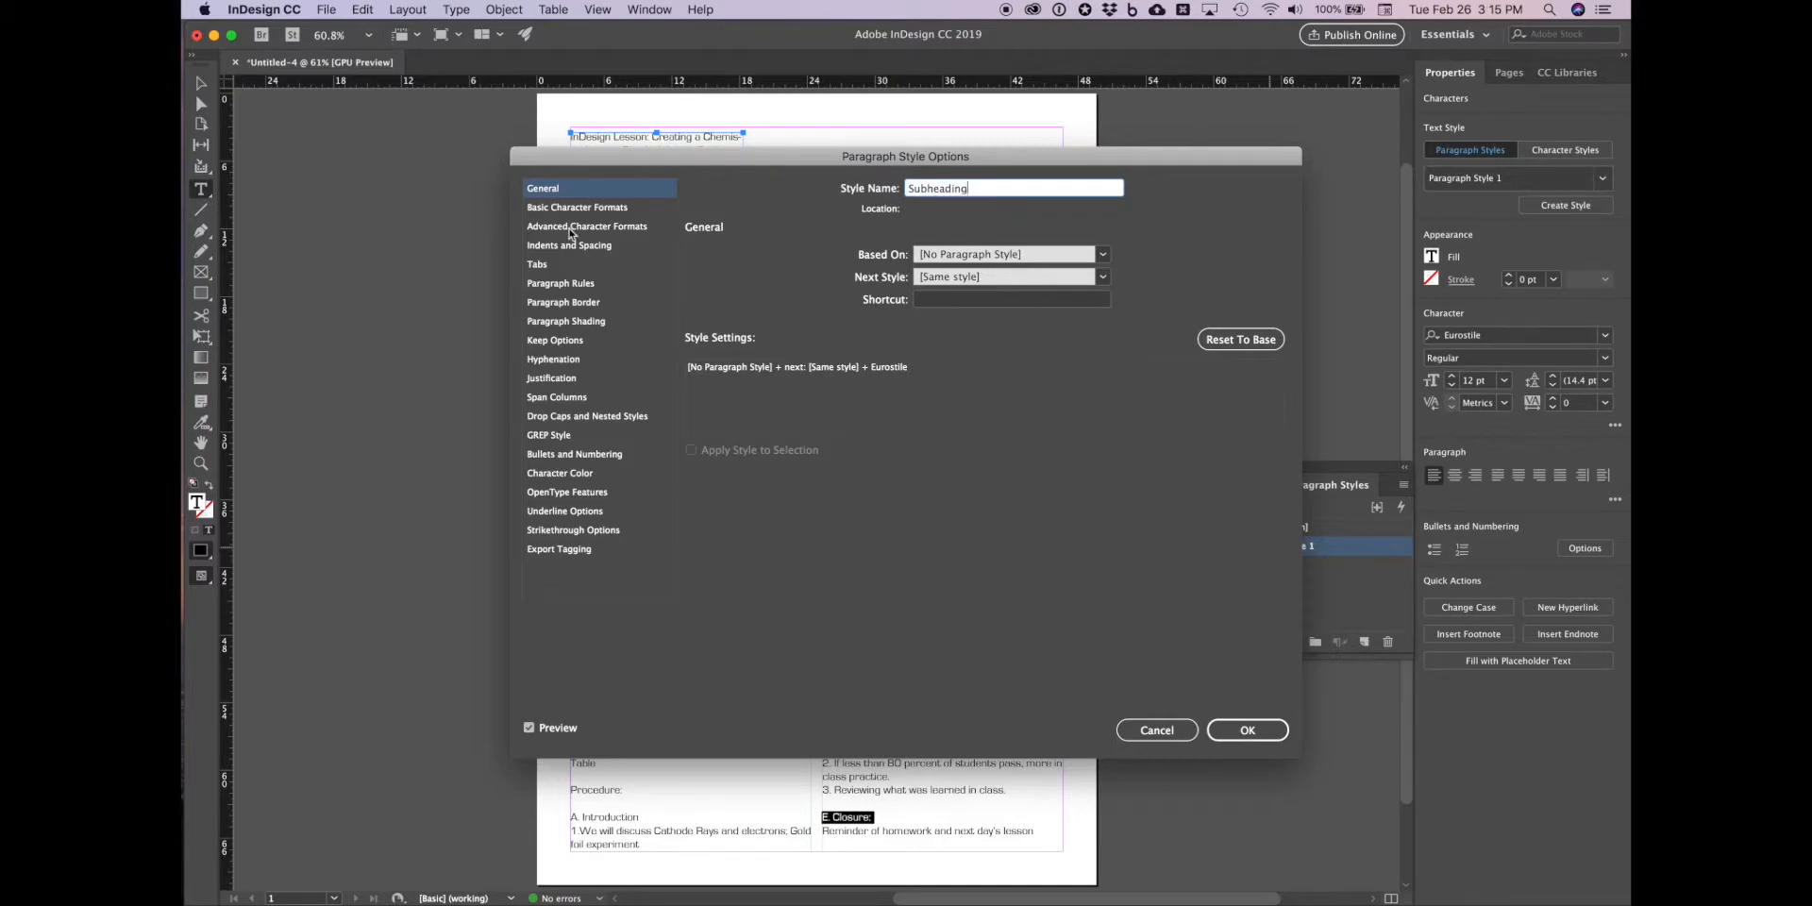
Step: Set the Subheading style's font style to Bold and its size to 13 pt, and deselect the heading
click(573, 210)
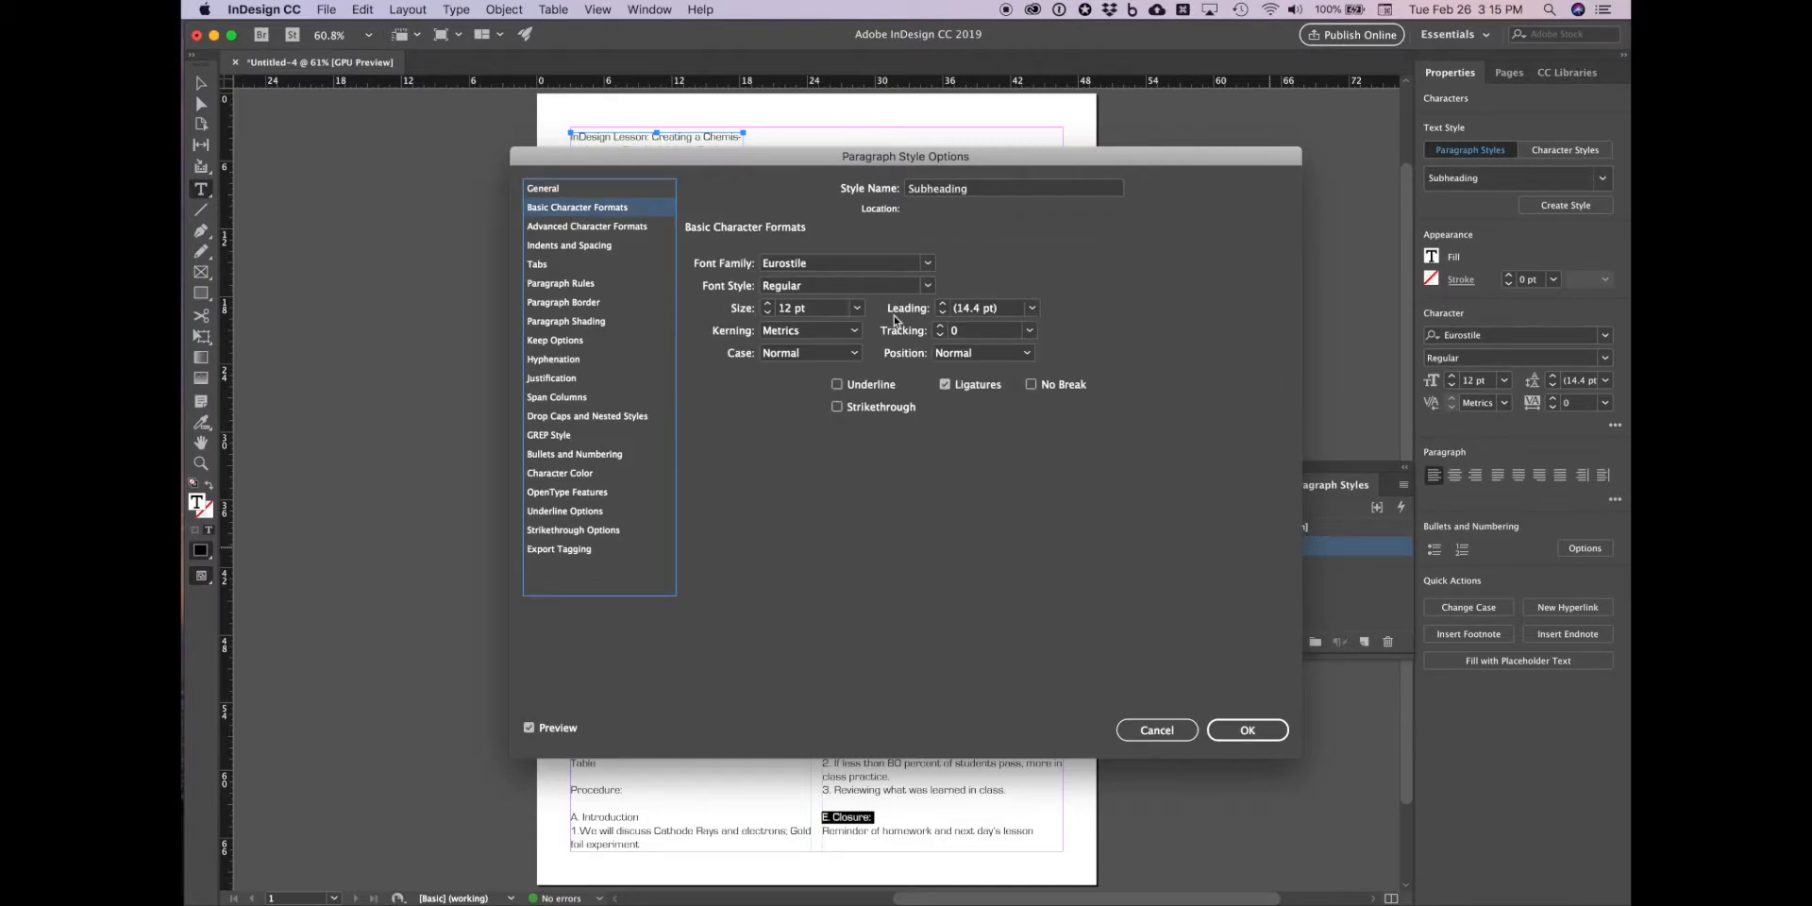
click(928, 287)
click(788, 322)
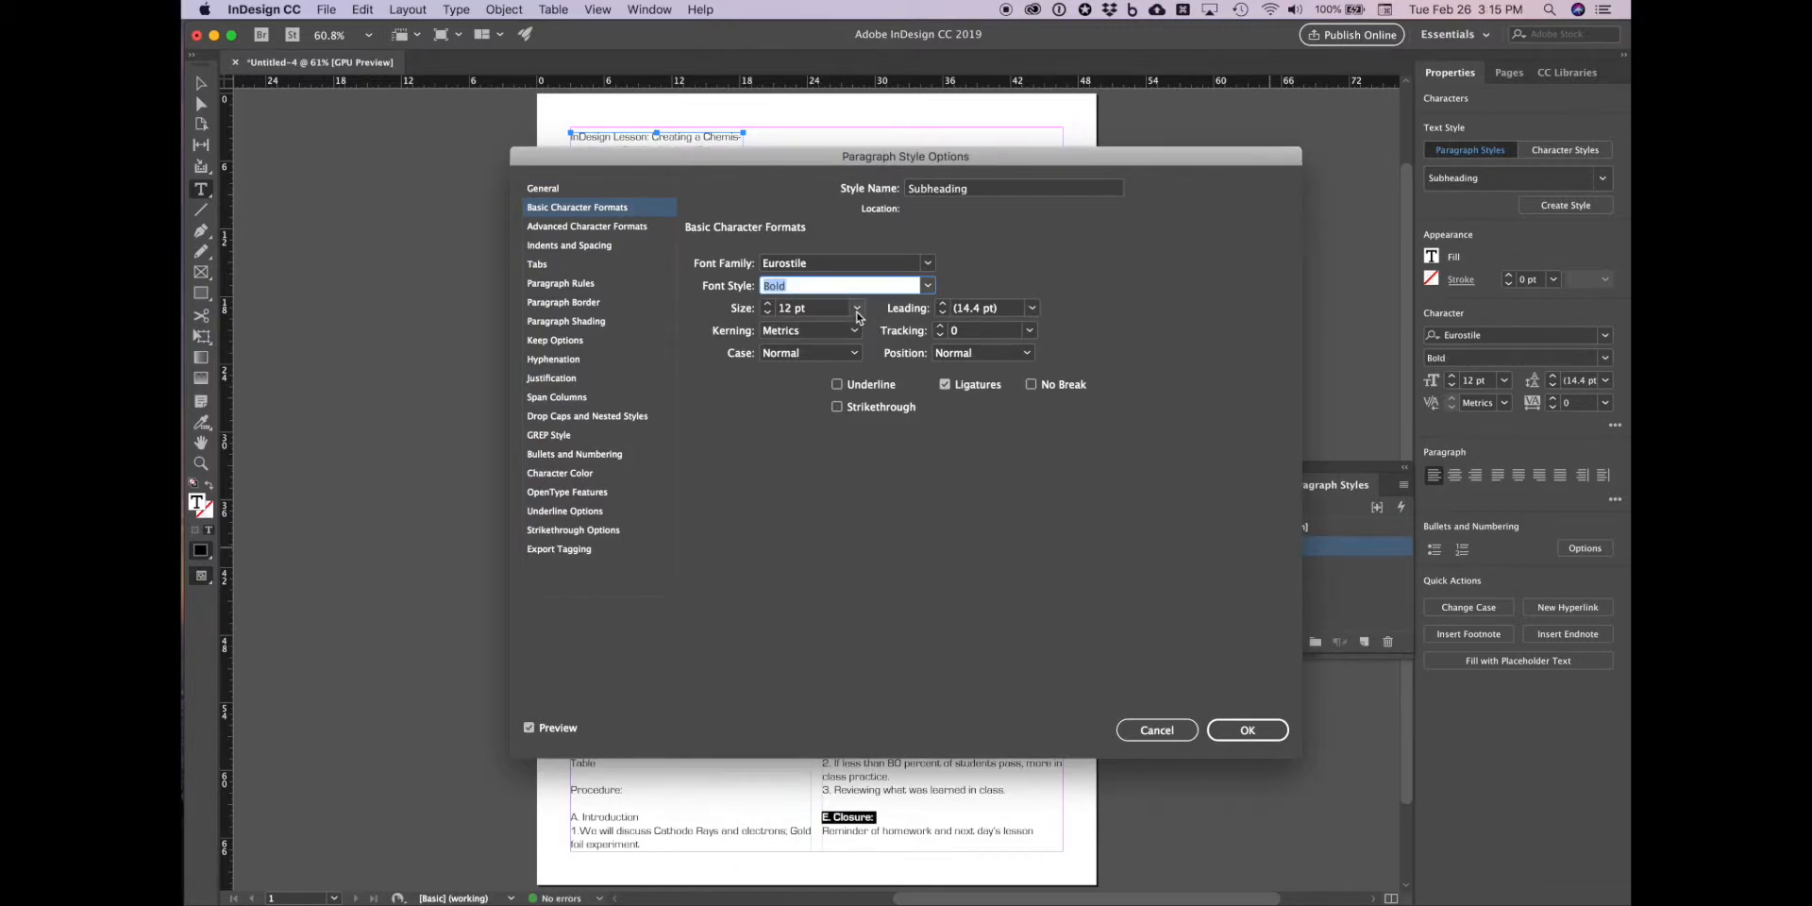
click(768, 305)
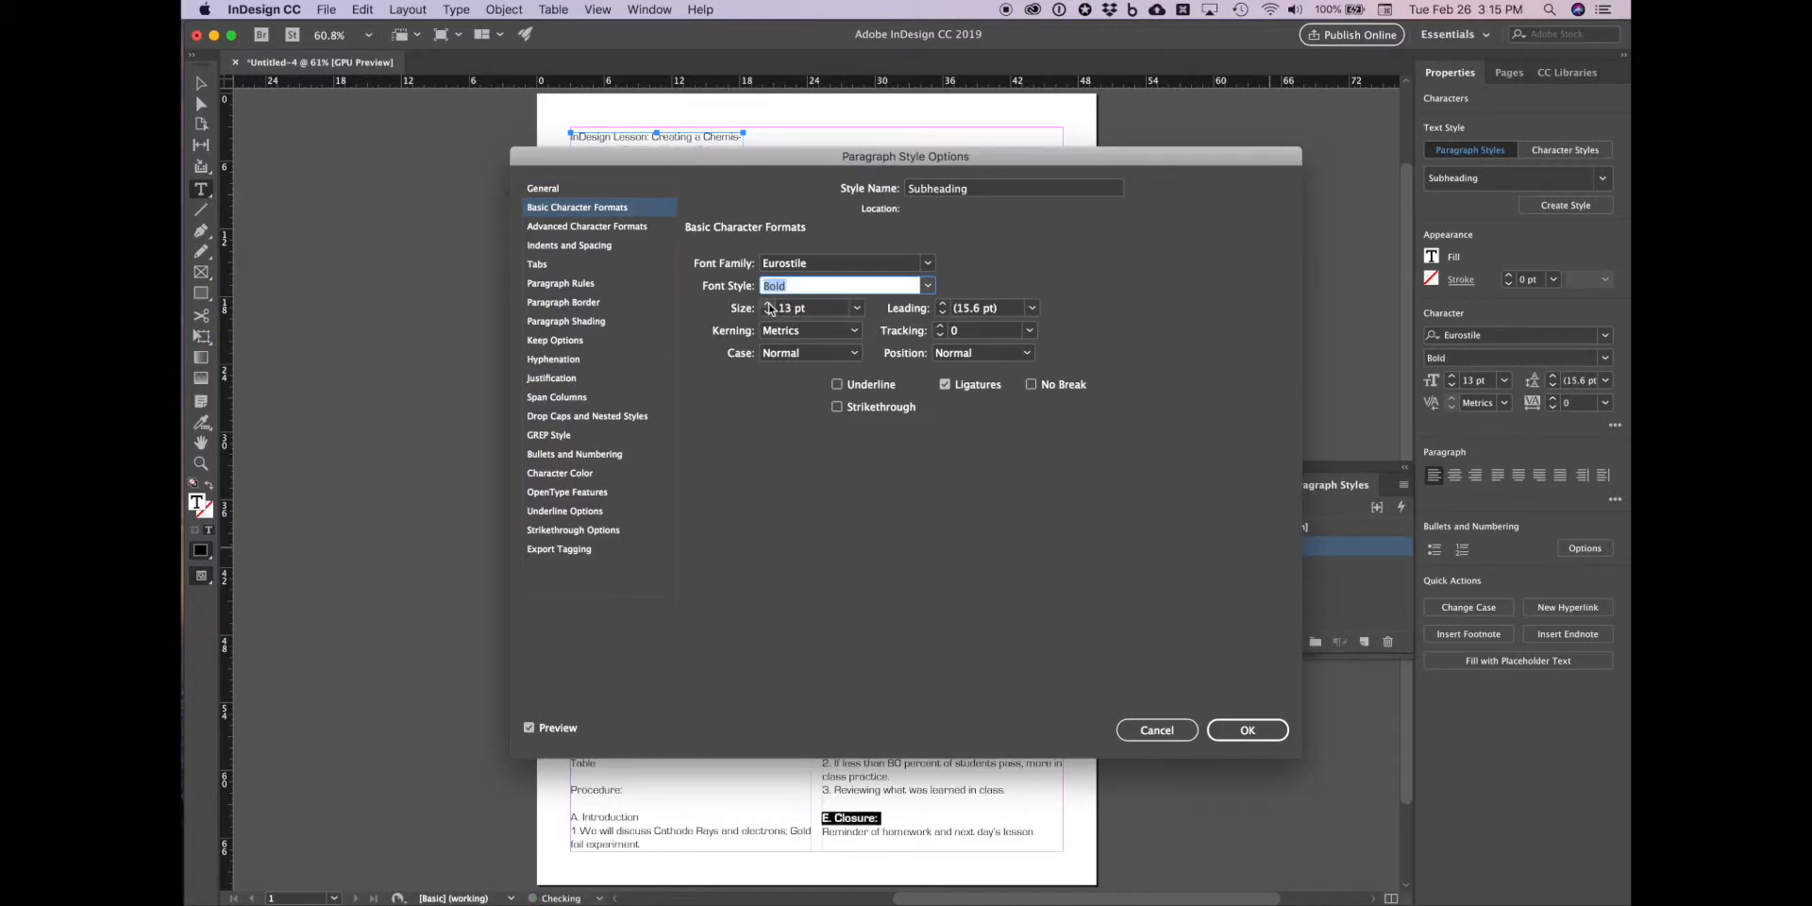
click(1261, 732)
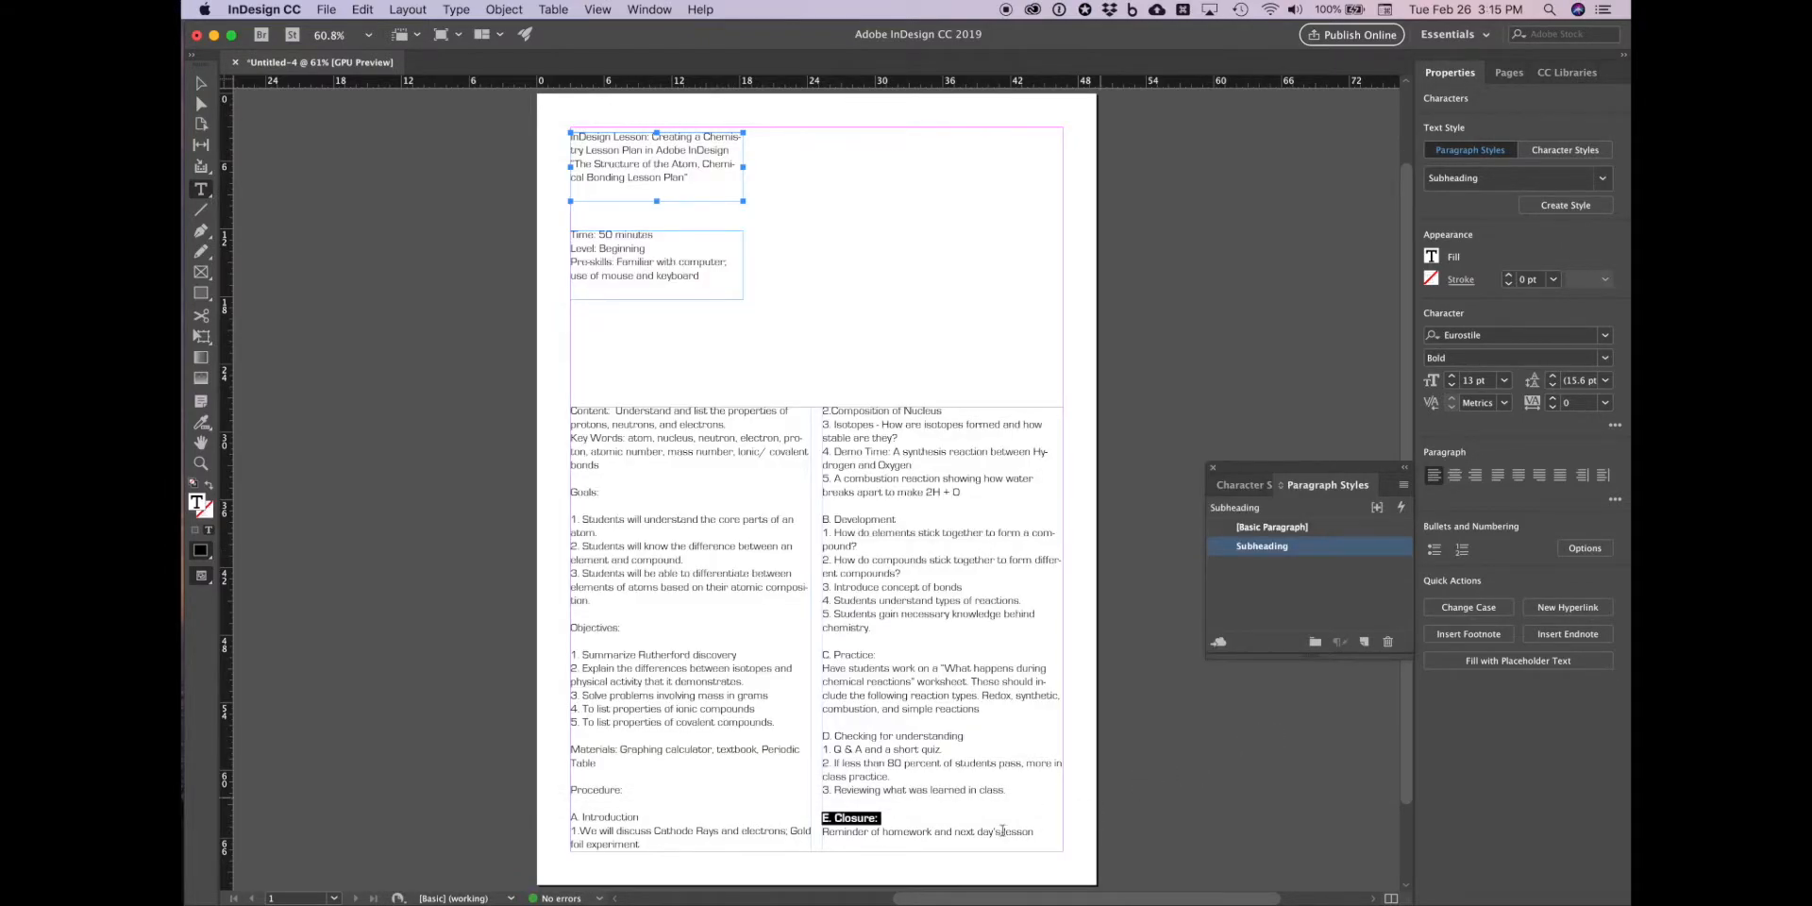
click(927, 819)
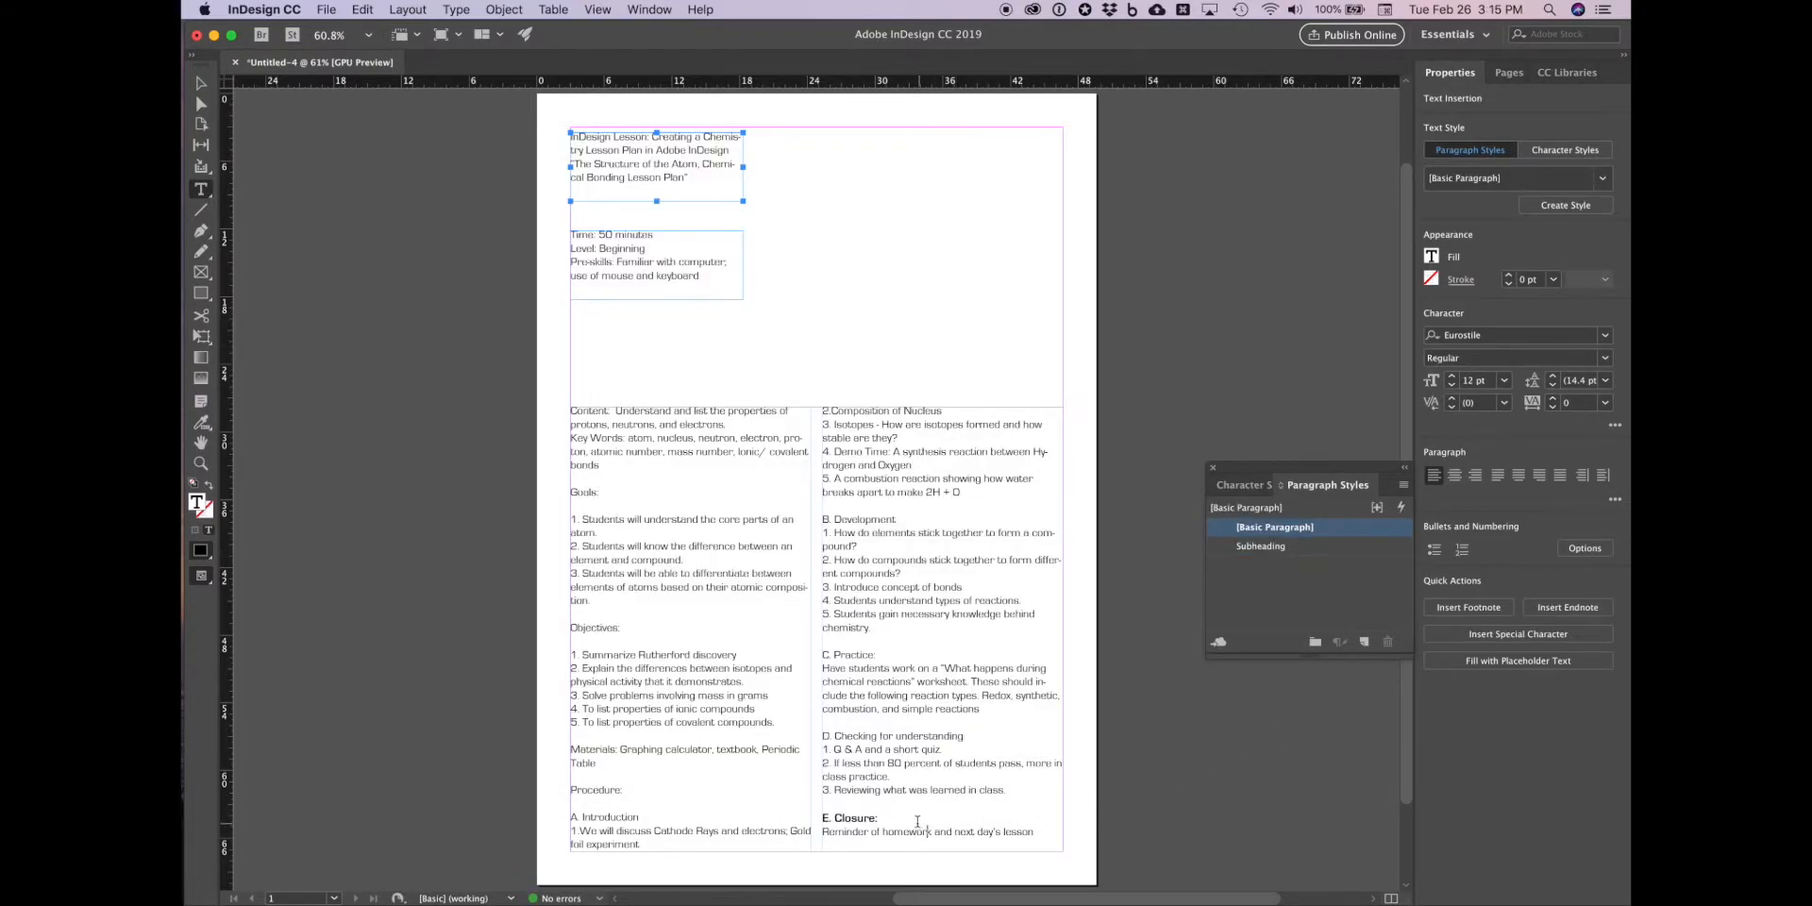
Step: Apply the Subheading style to the headings D. Checking for understanding, C. Practice, B. Development and A. Introduction
drag(972, 736, 820, 737)
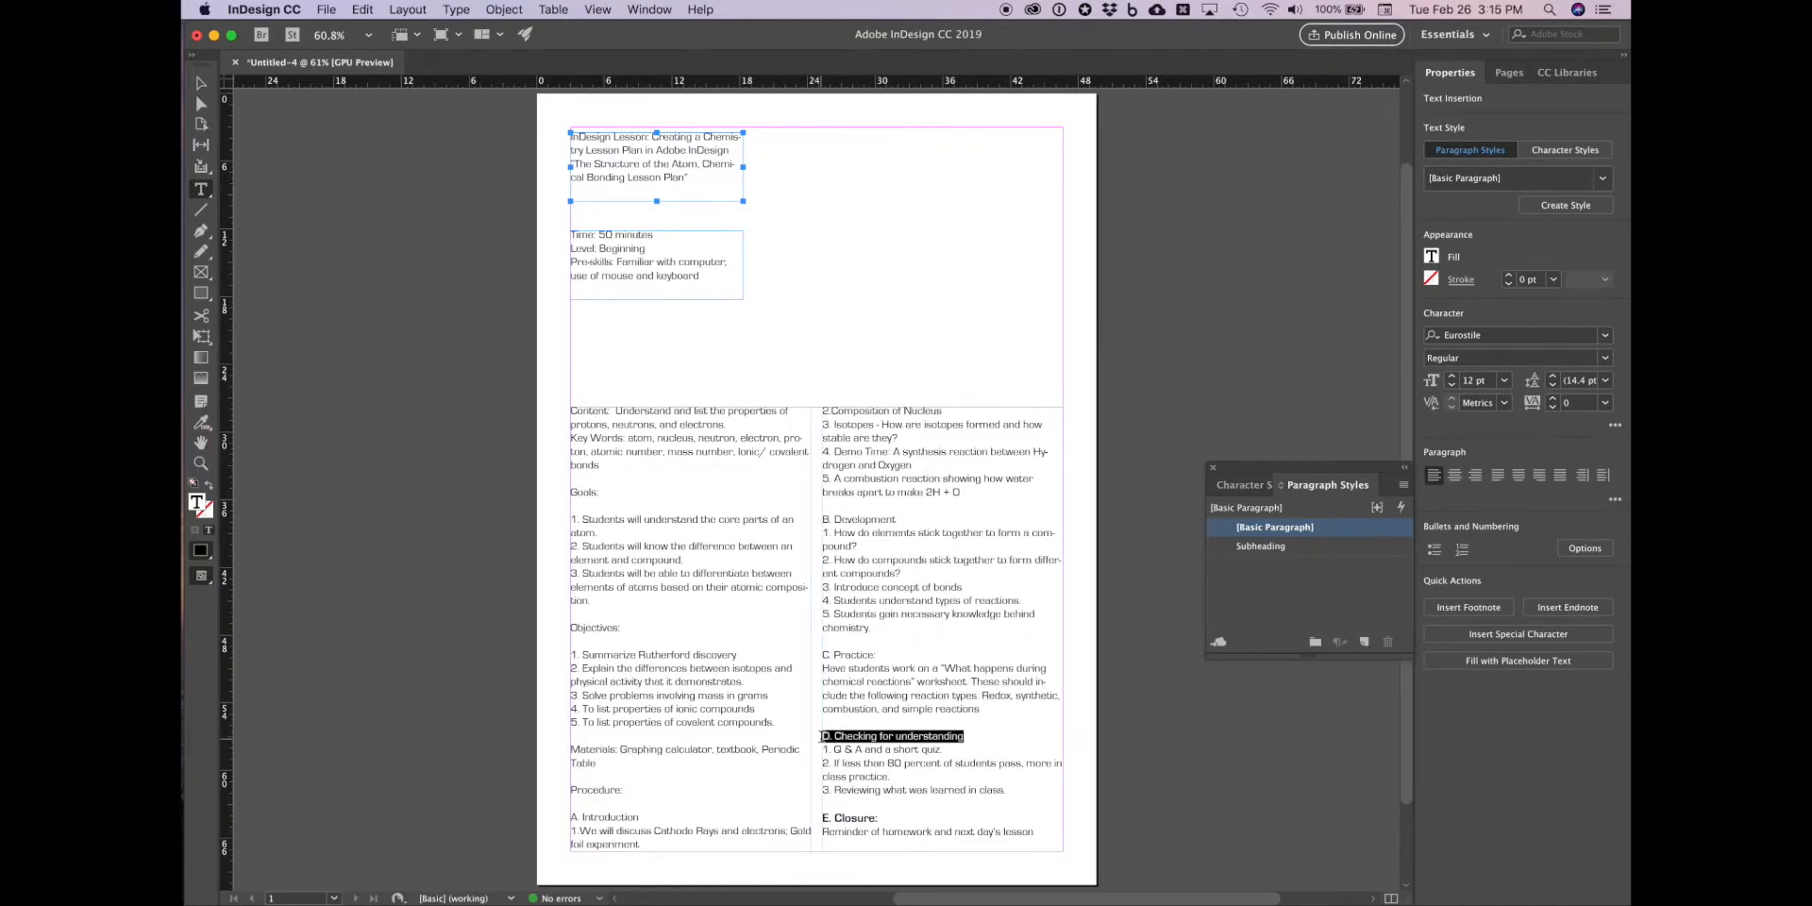
click(1255, 547)
drag(887, 658, 821, 655)
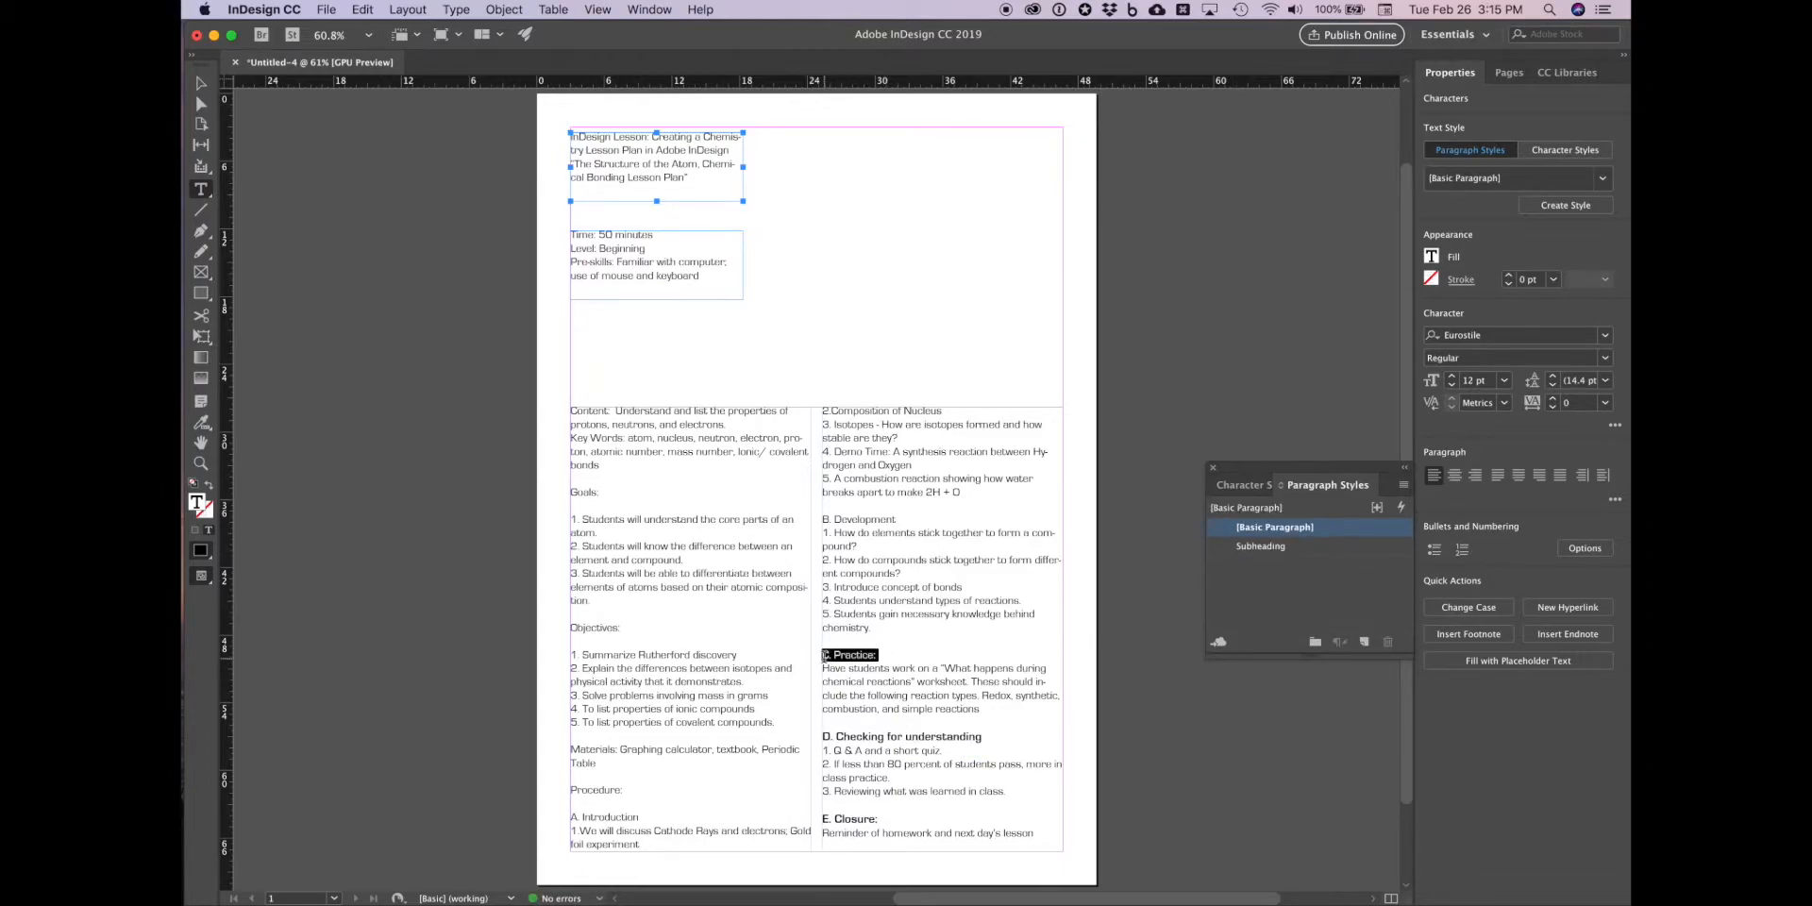
click(1247, 549)
drag(821, 520, 896, 520)
click(1254, 547)
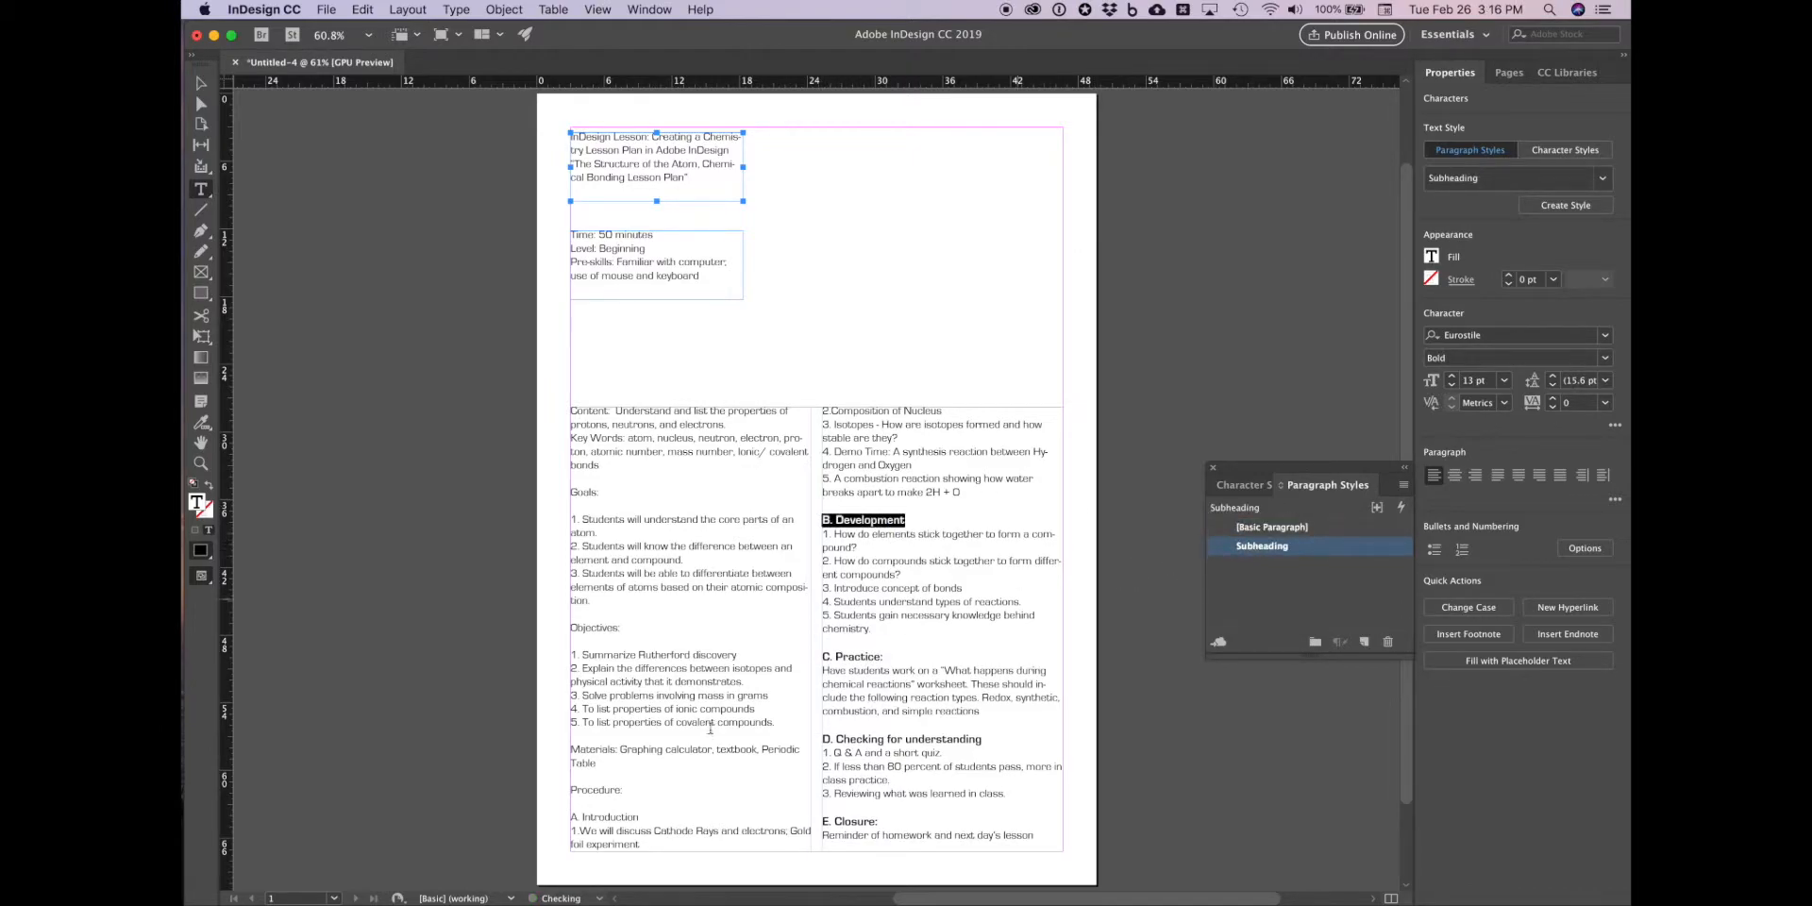
drag(640, 818, 572, 817)
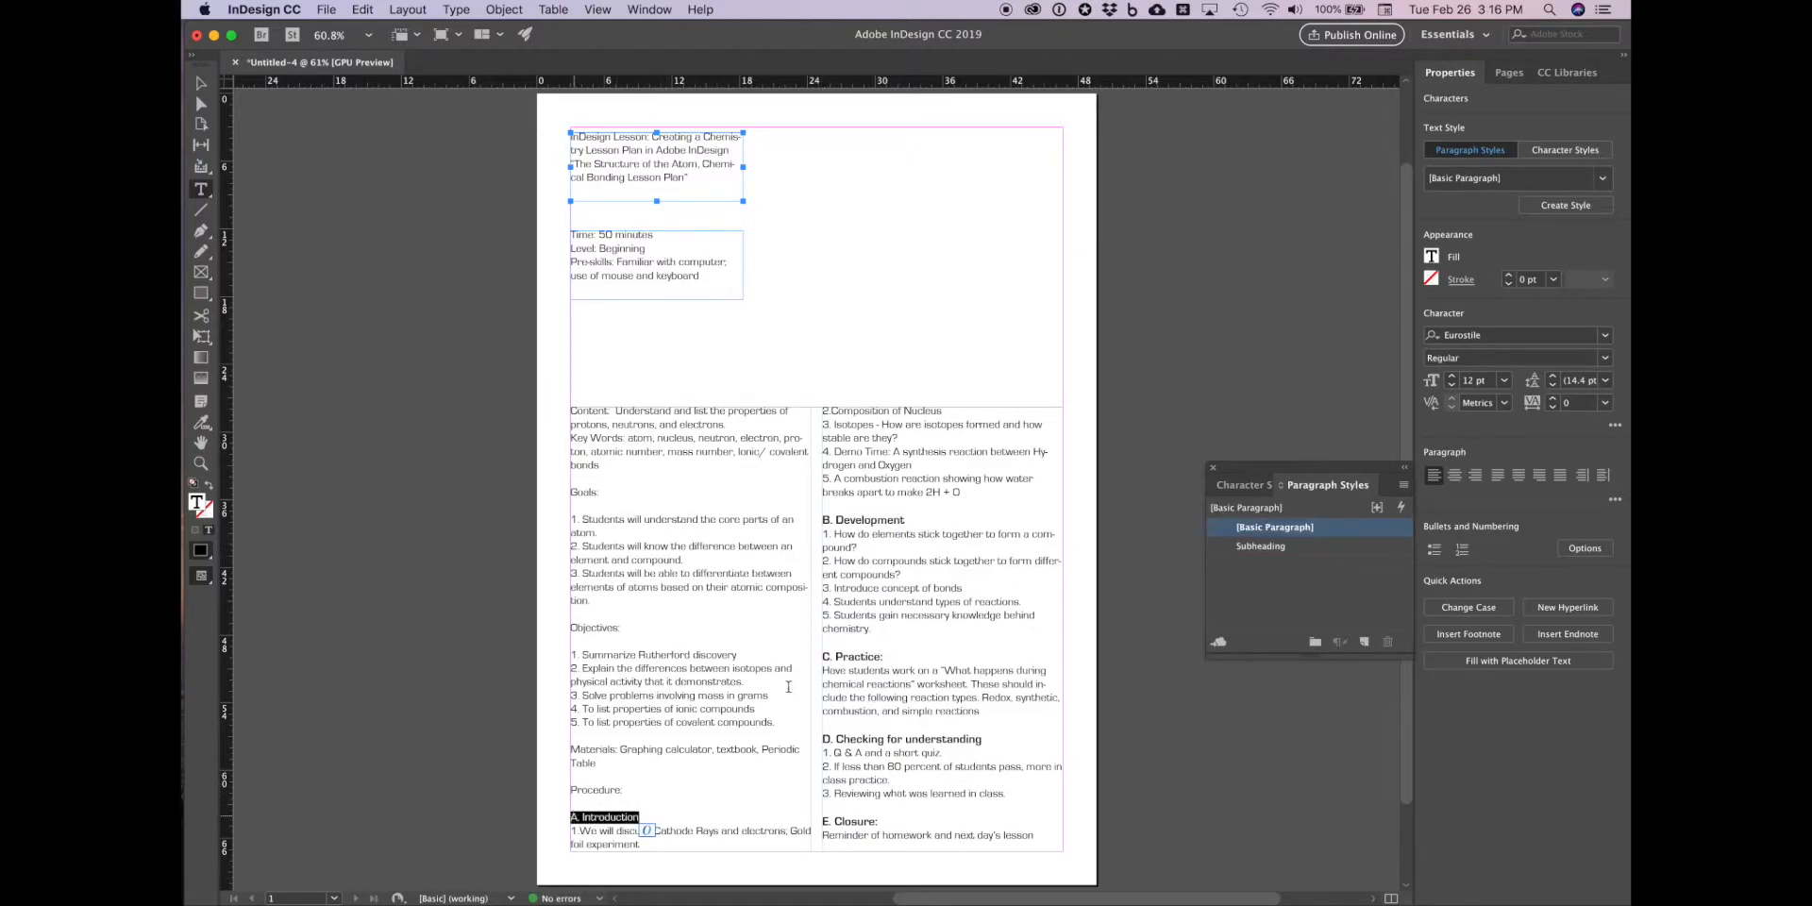
click(1261, 547)
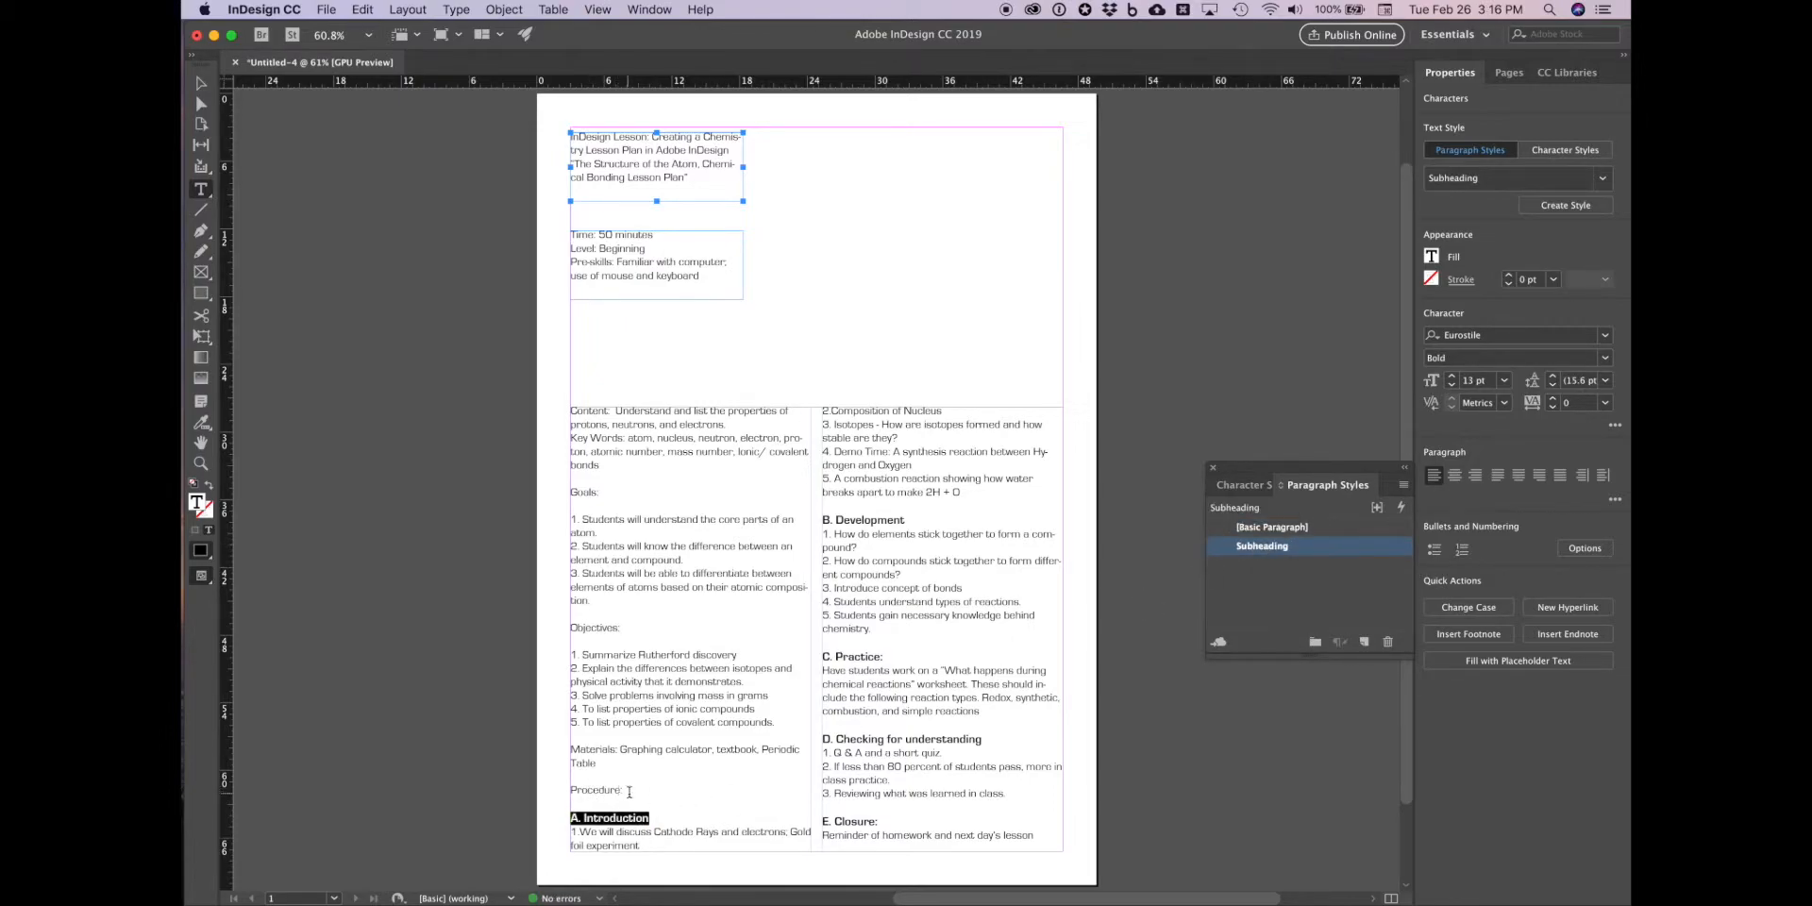
click(676, 829)
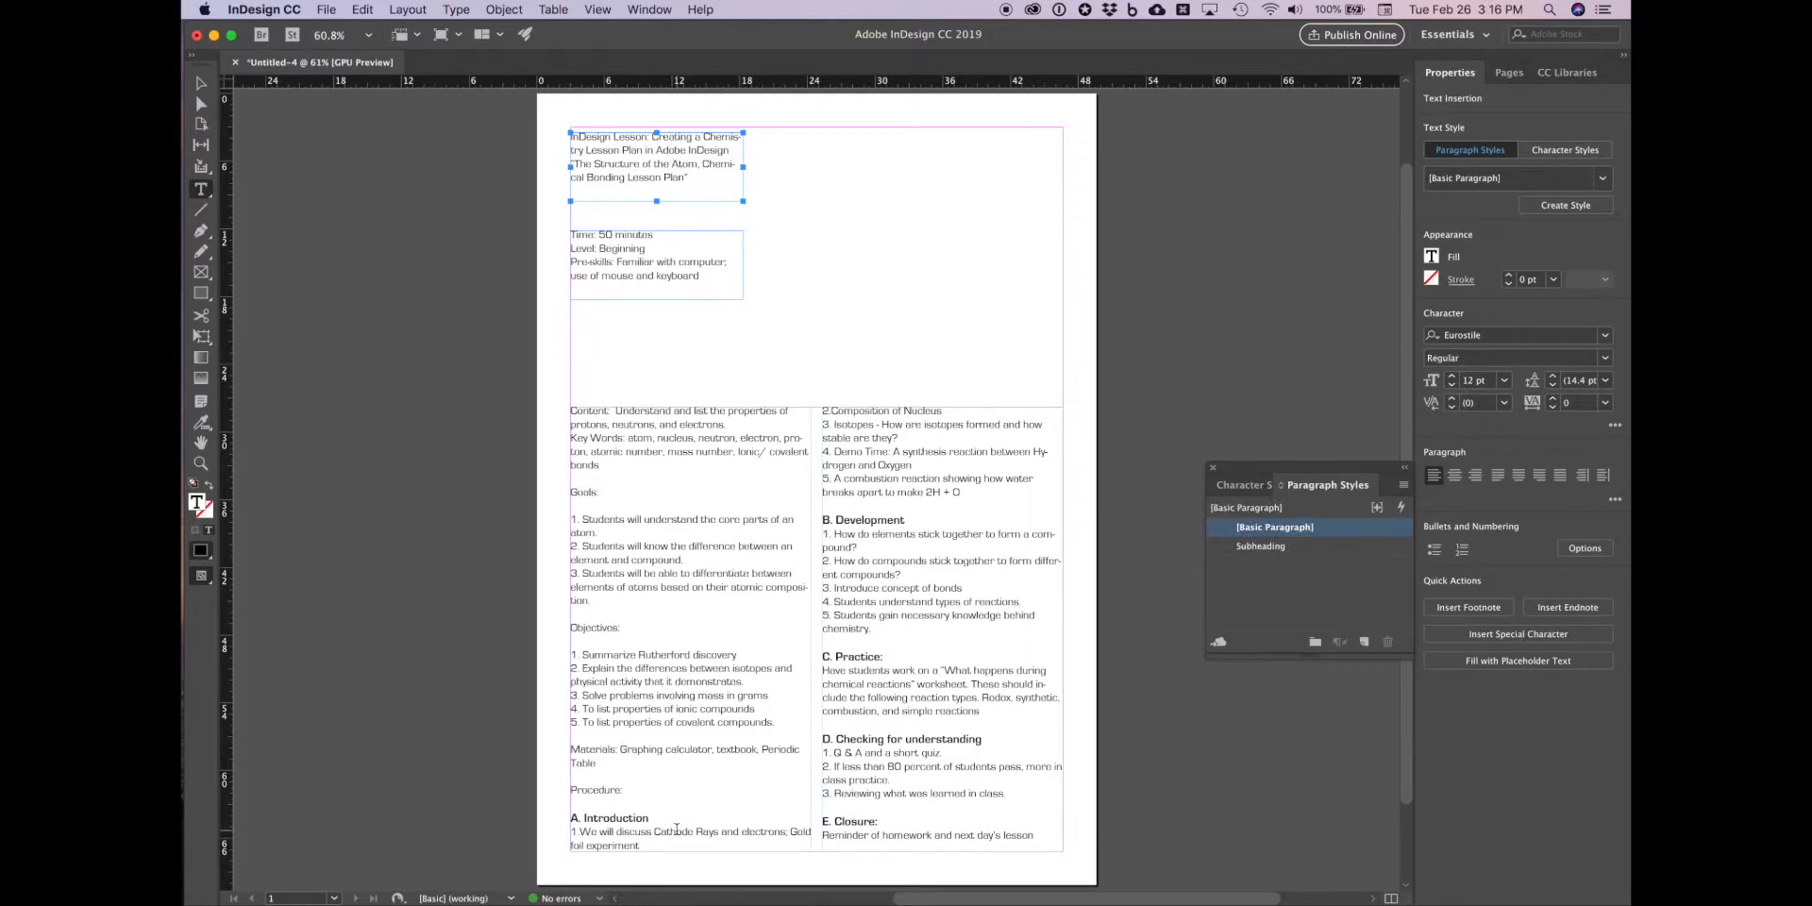
Step: Break the line after "Materials:", and create a new paragraph style from the "Procedure:" heading and name it Heading
key(Return)
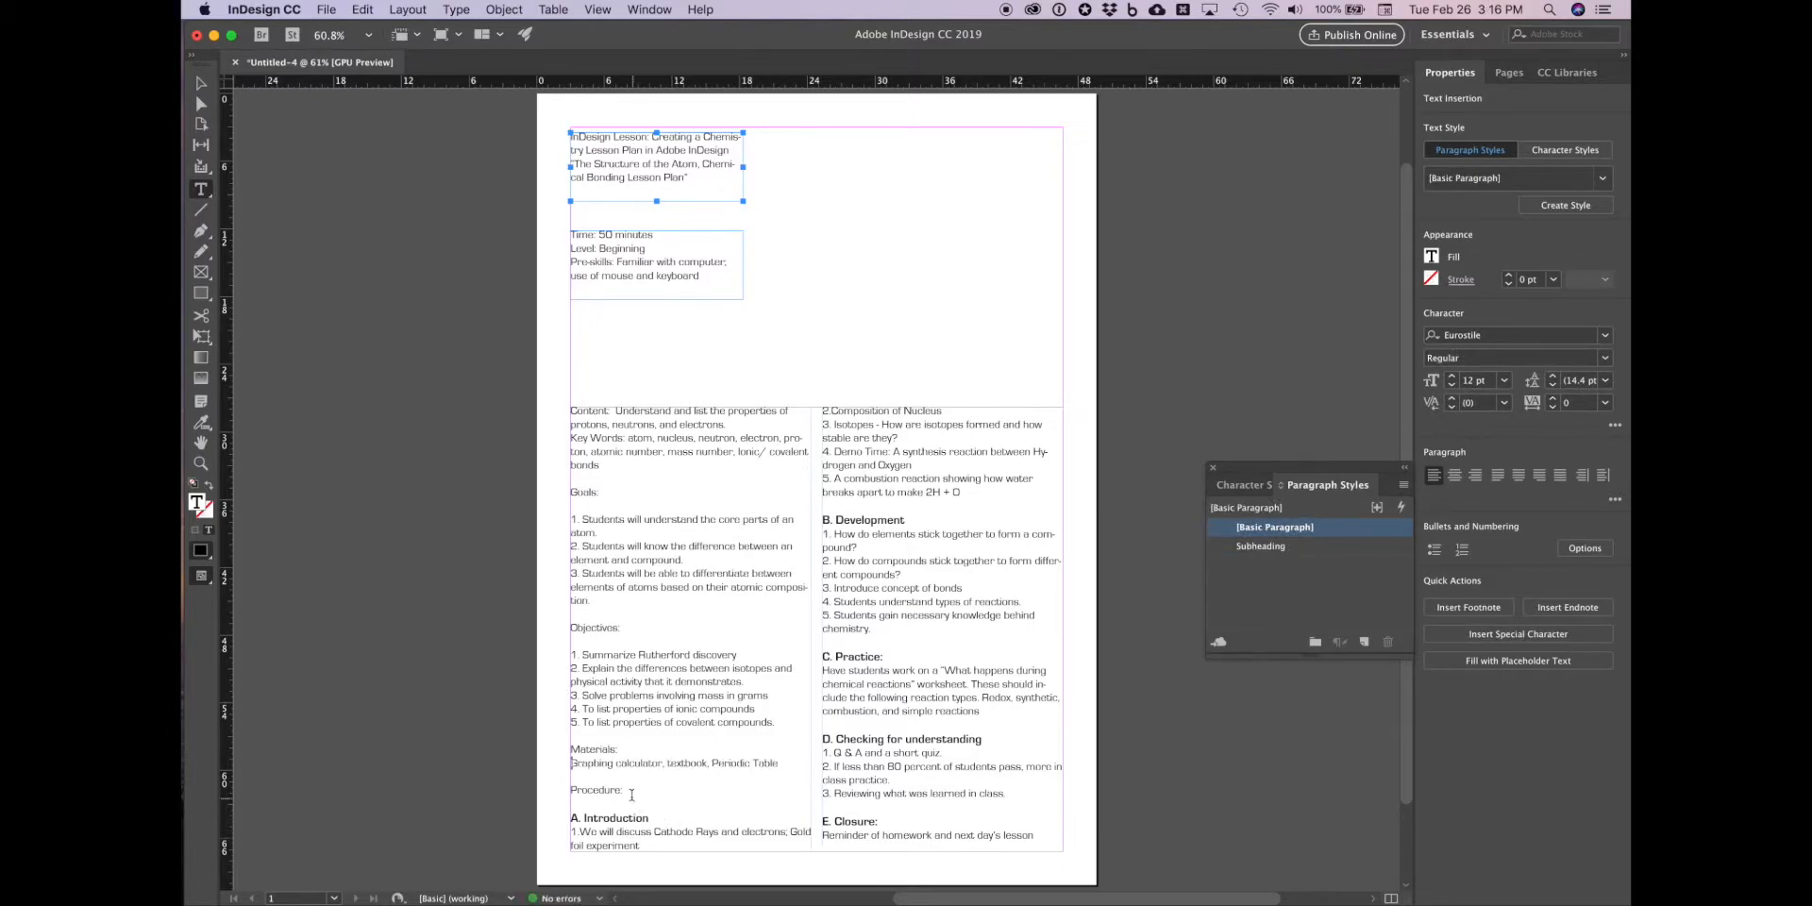
drag(626, 791, 573, 790)
click(1364, 641)
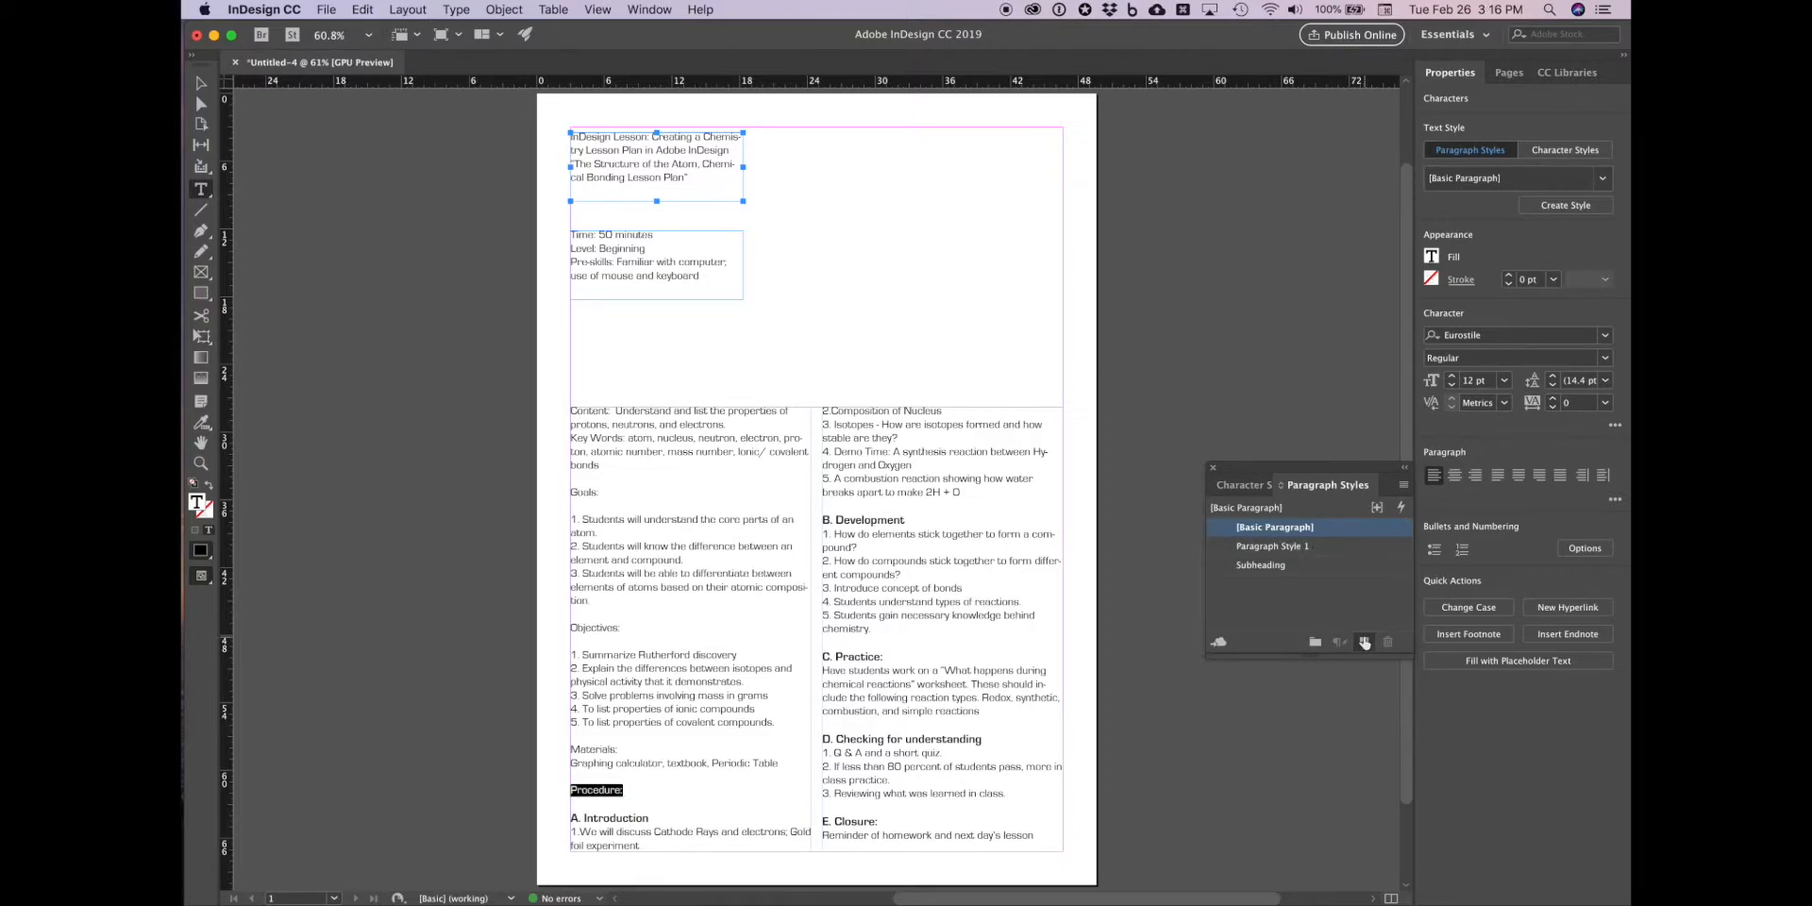
double_click(1294, 548)
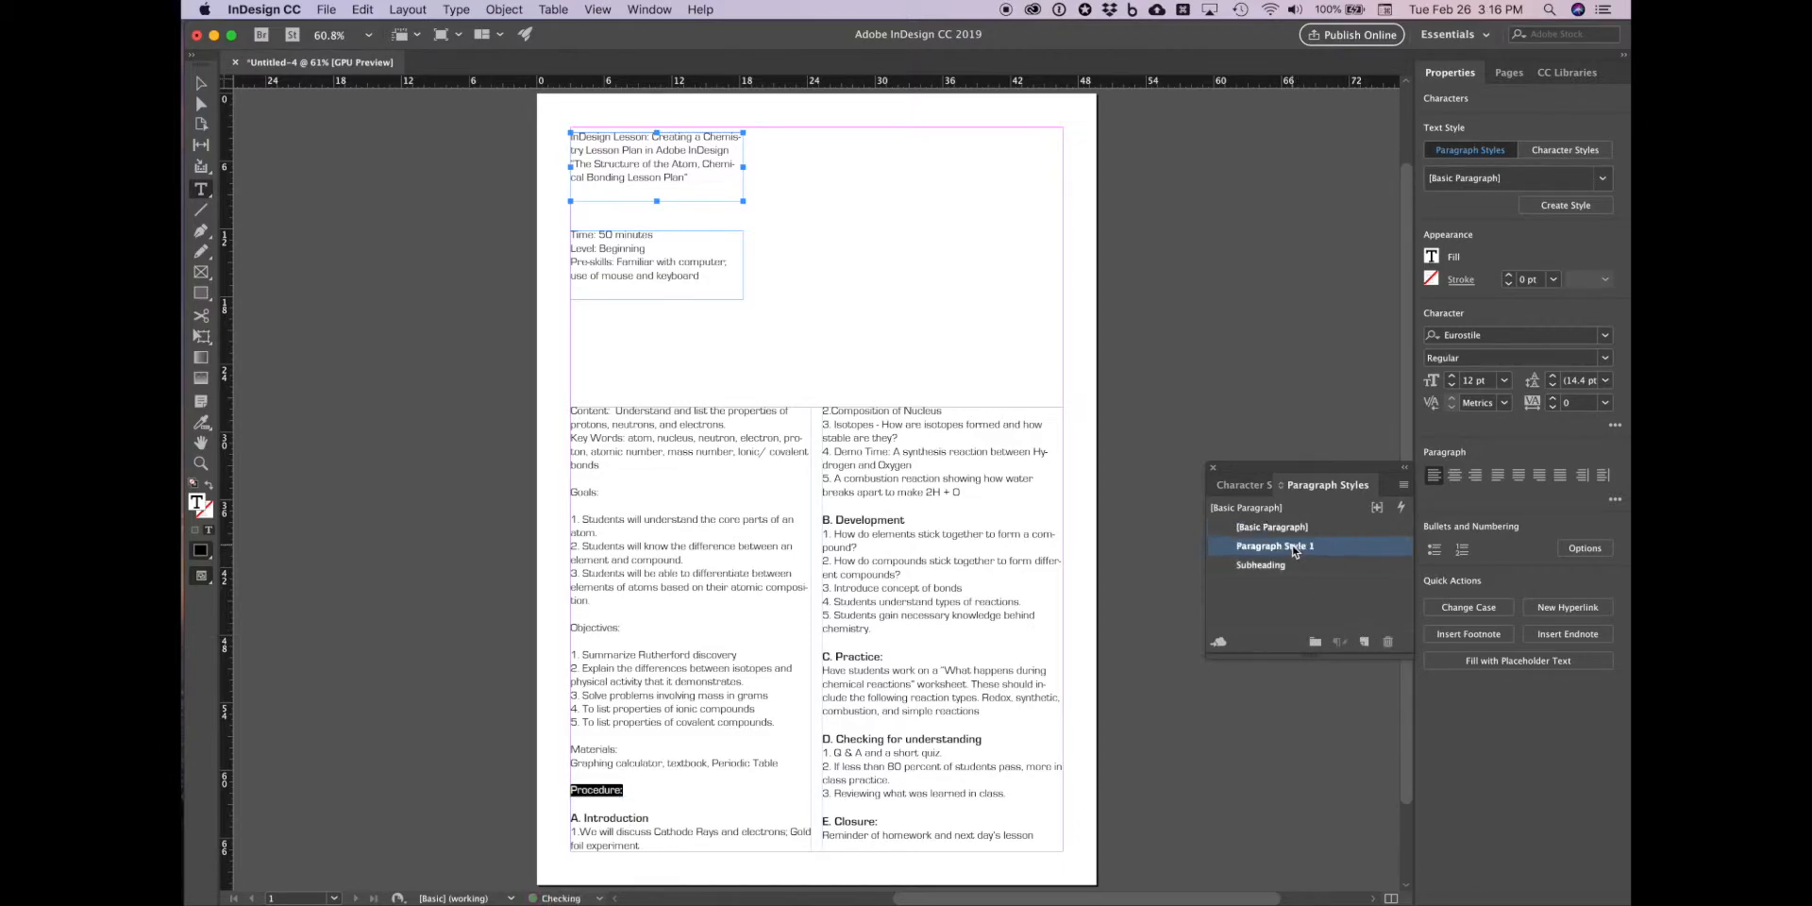
text(Heading)
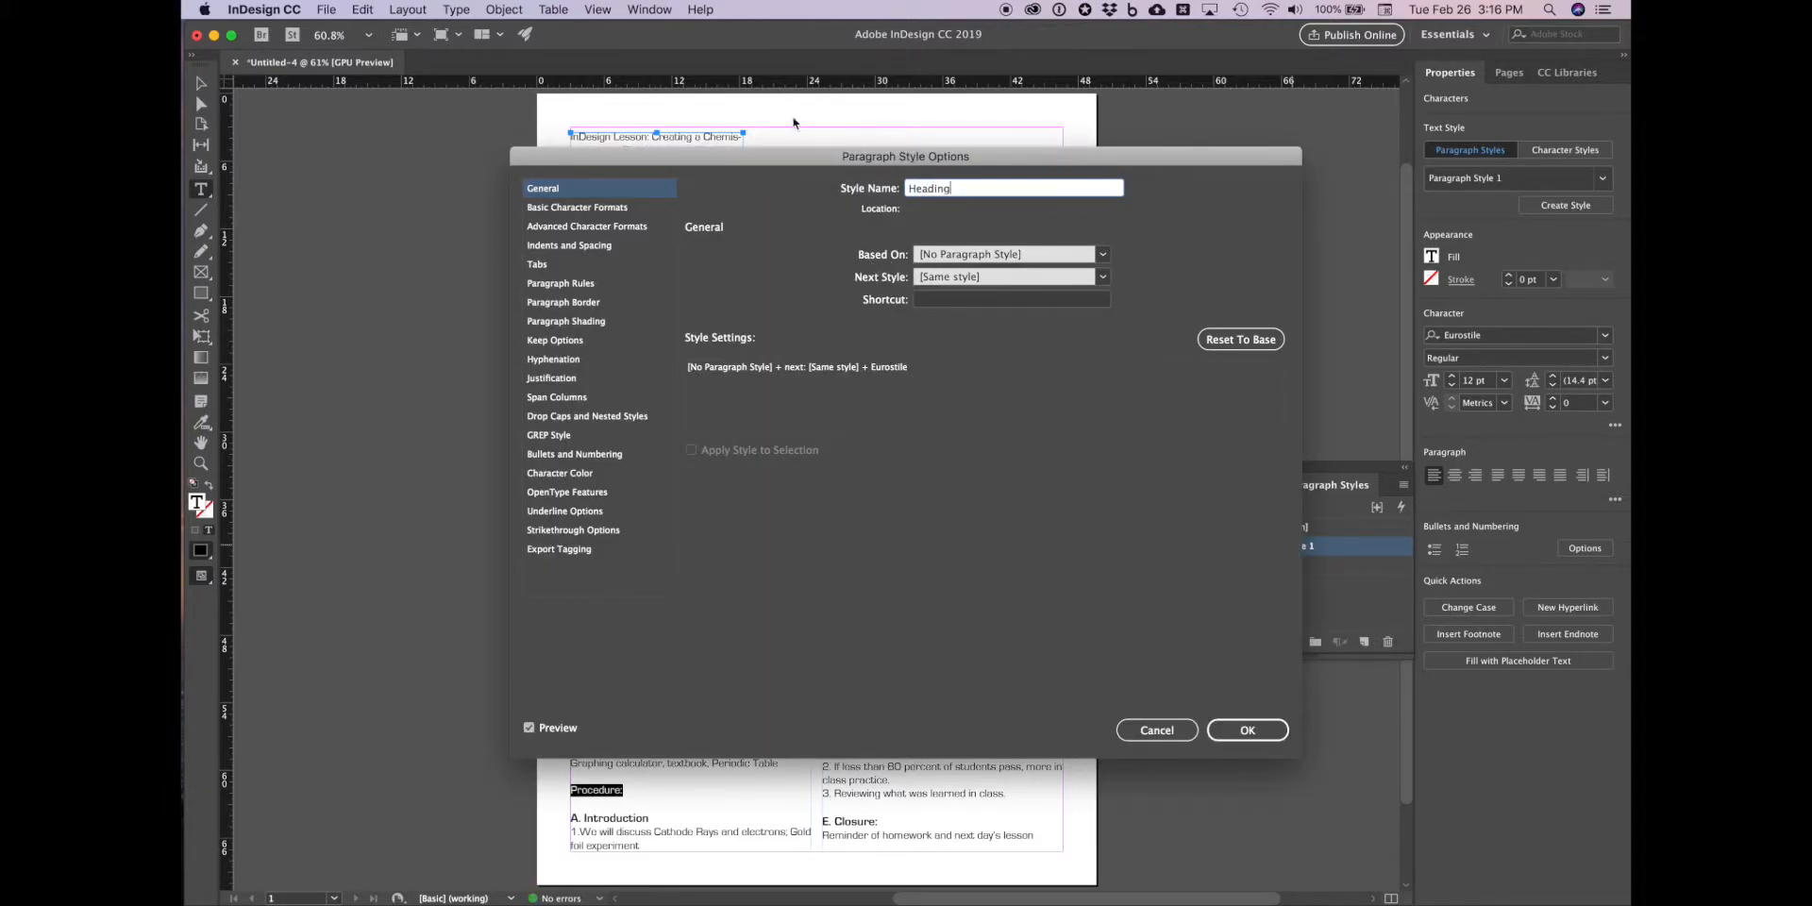
Step: Set the Heading style's font style to Bold and its size to 14 pt, and deselect the "Procedure:" heading
click(576, 208)
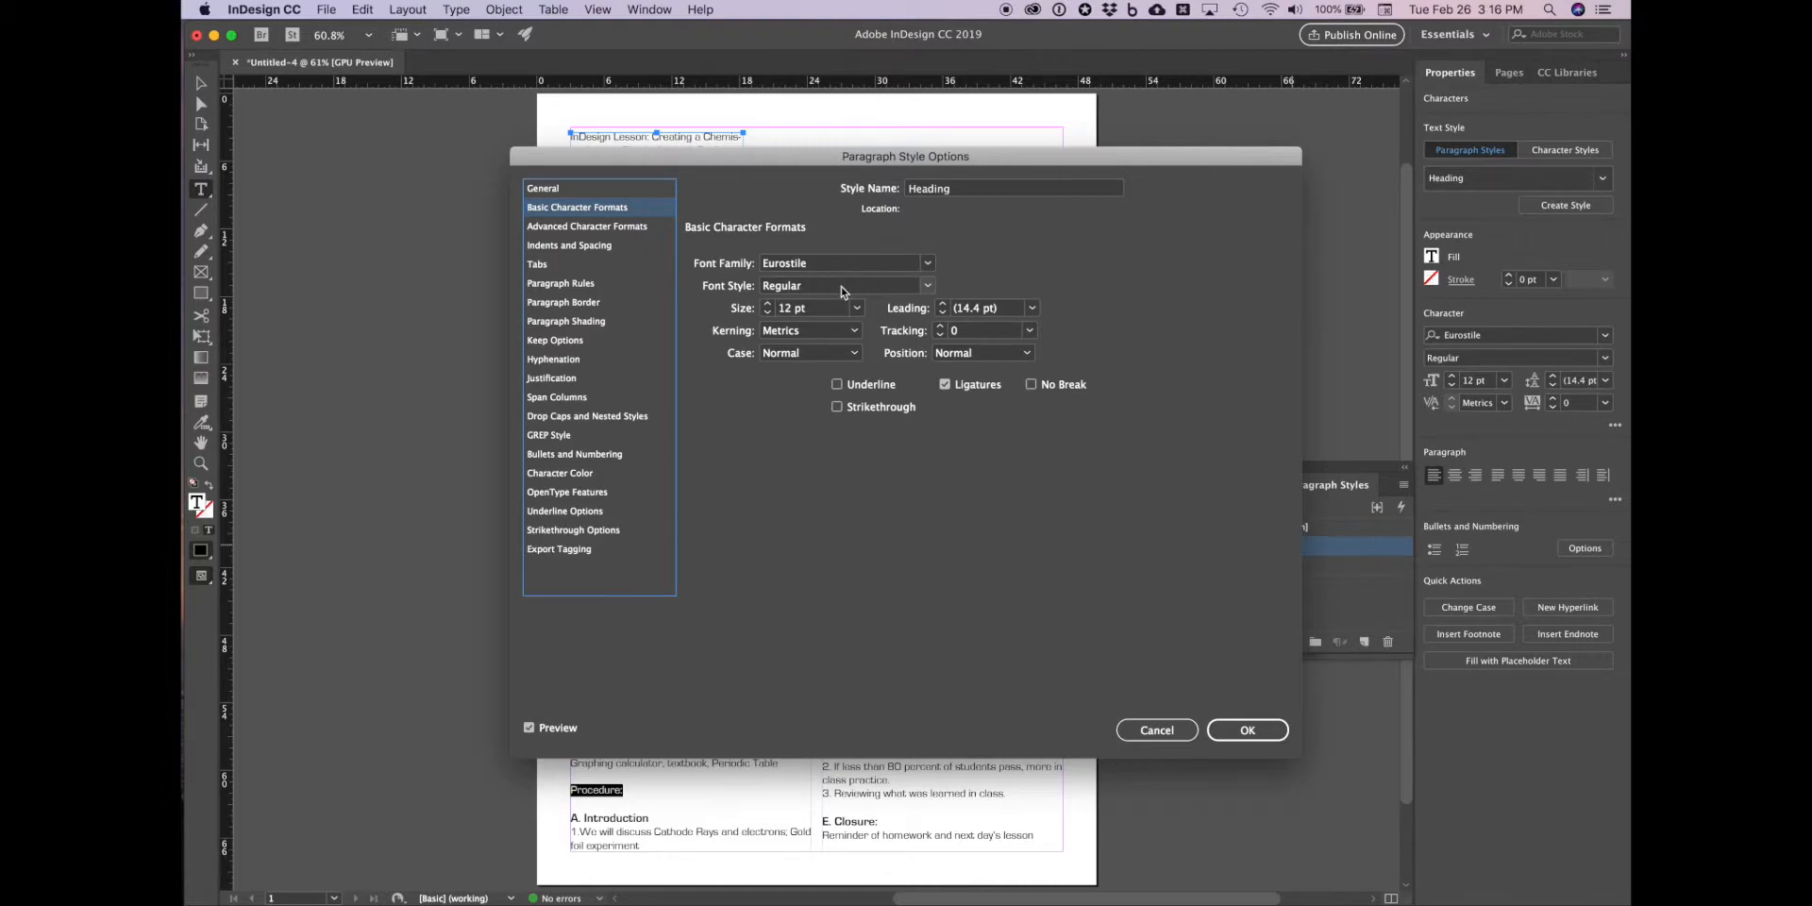
click(927, 286)
click(875, 321)
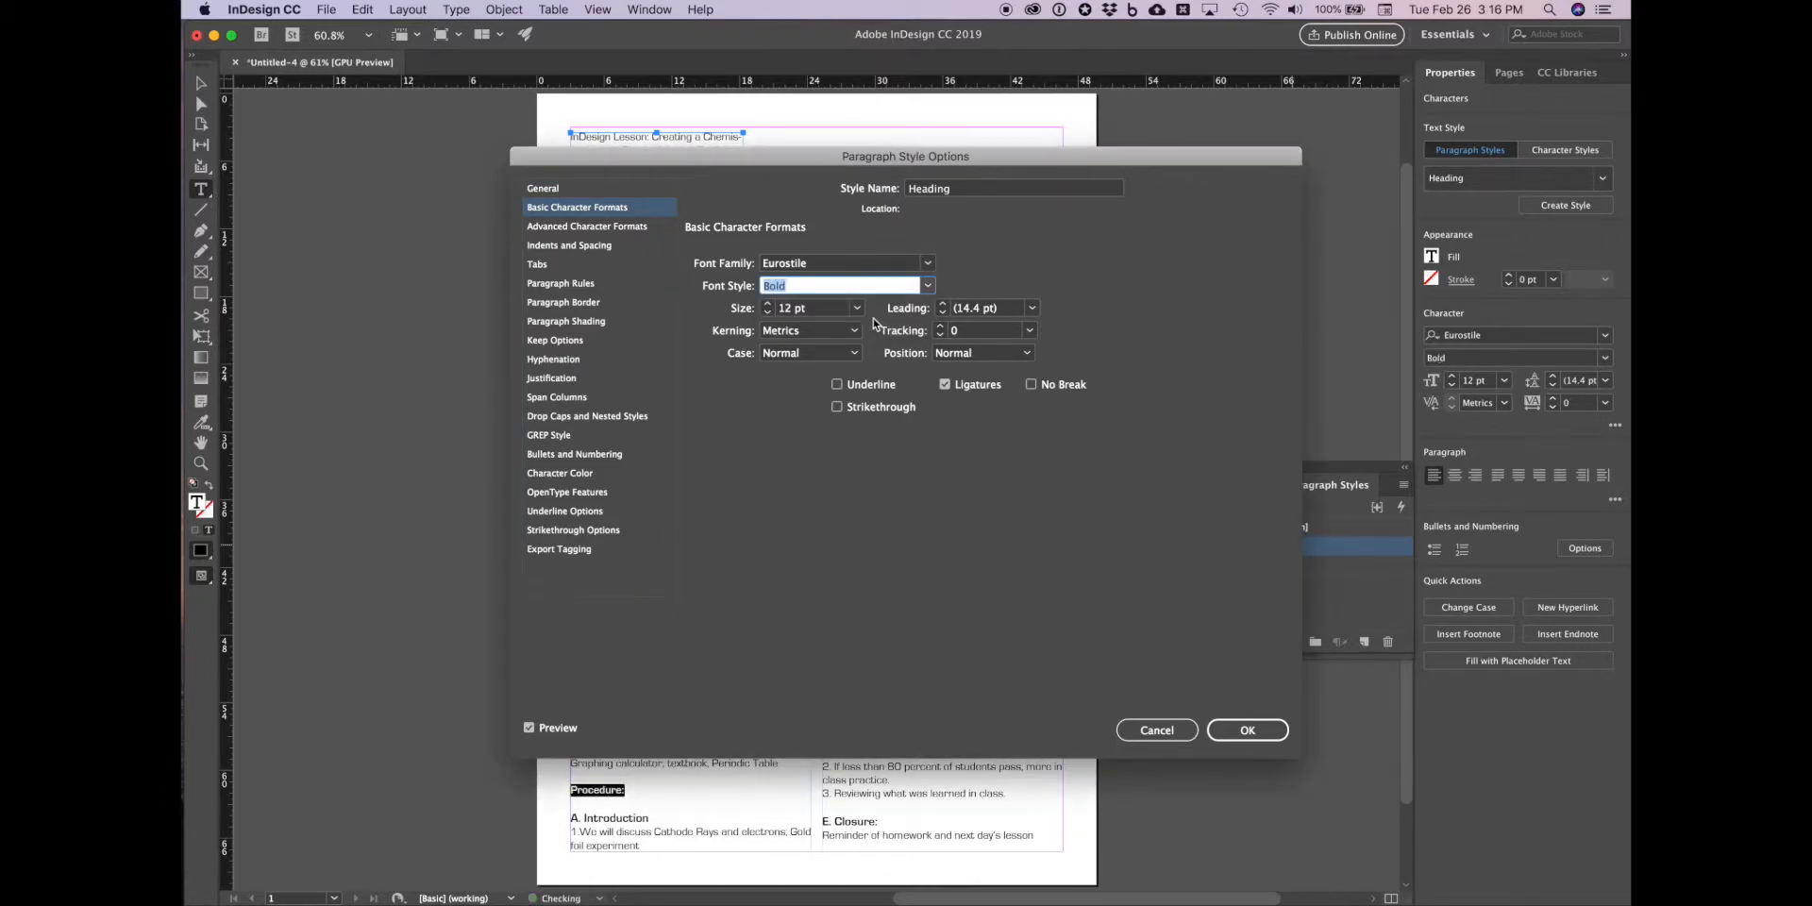
click(767, 304)
click(767, 304)
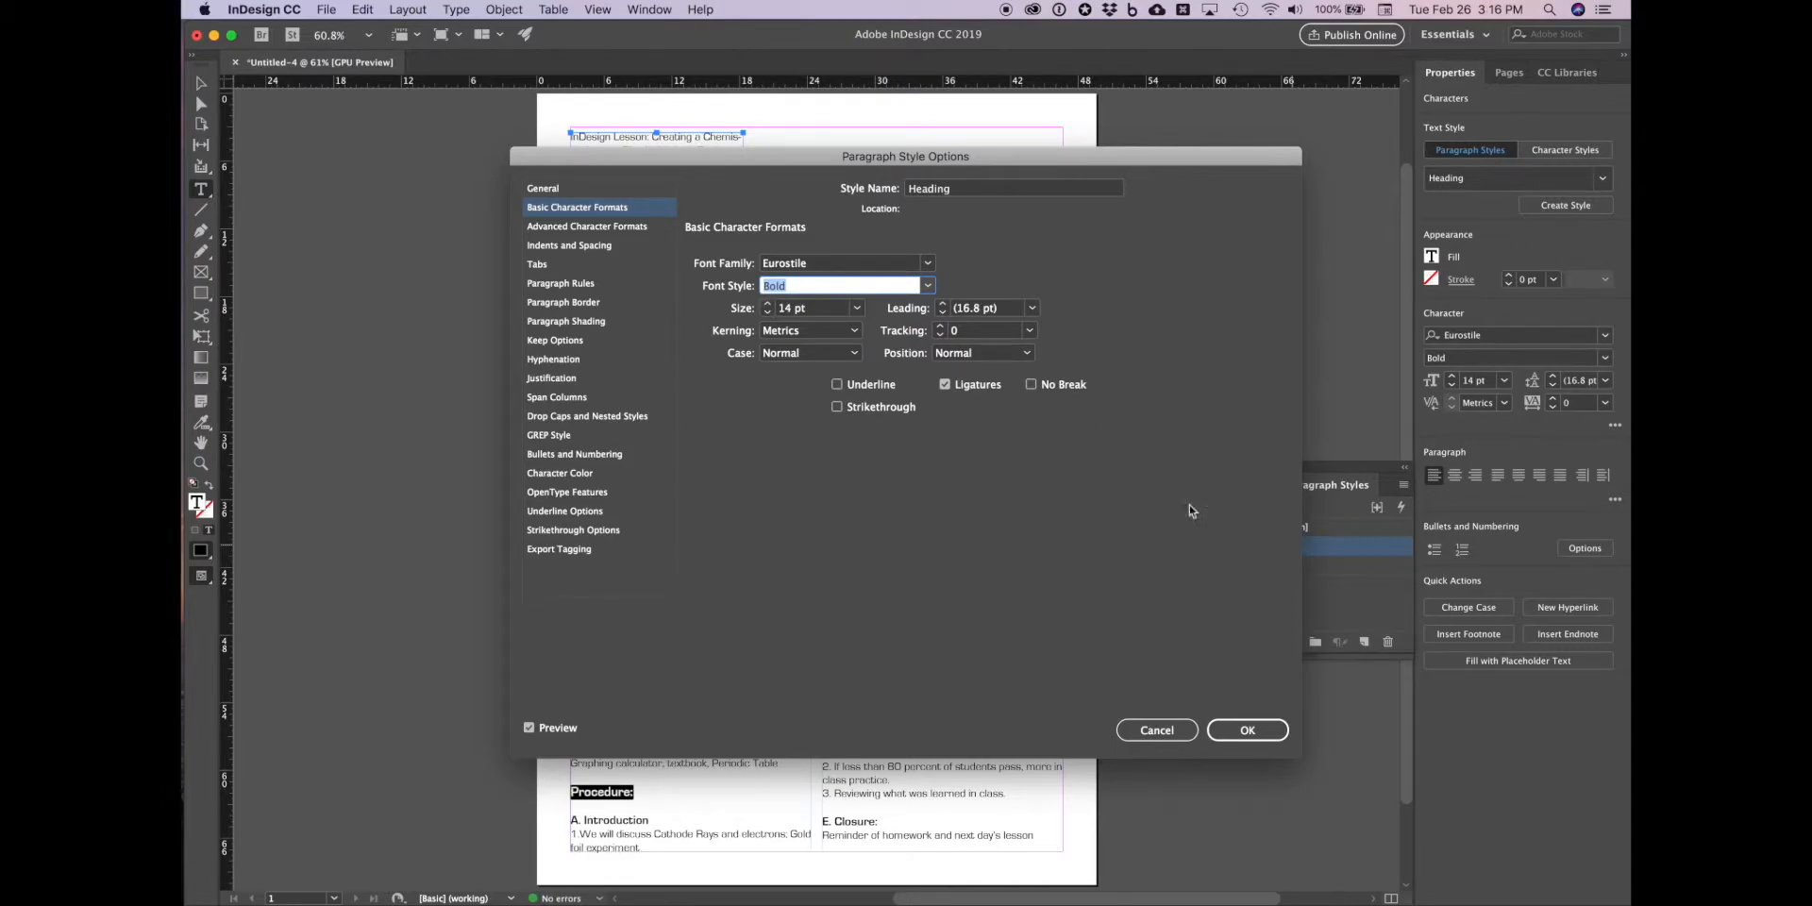
click(1247, 729)
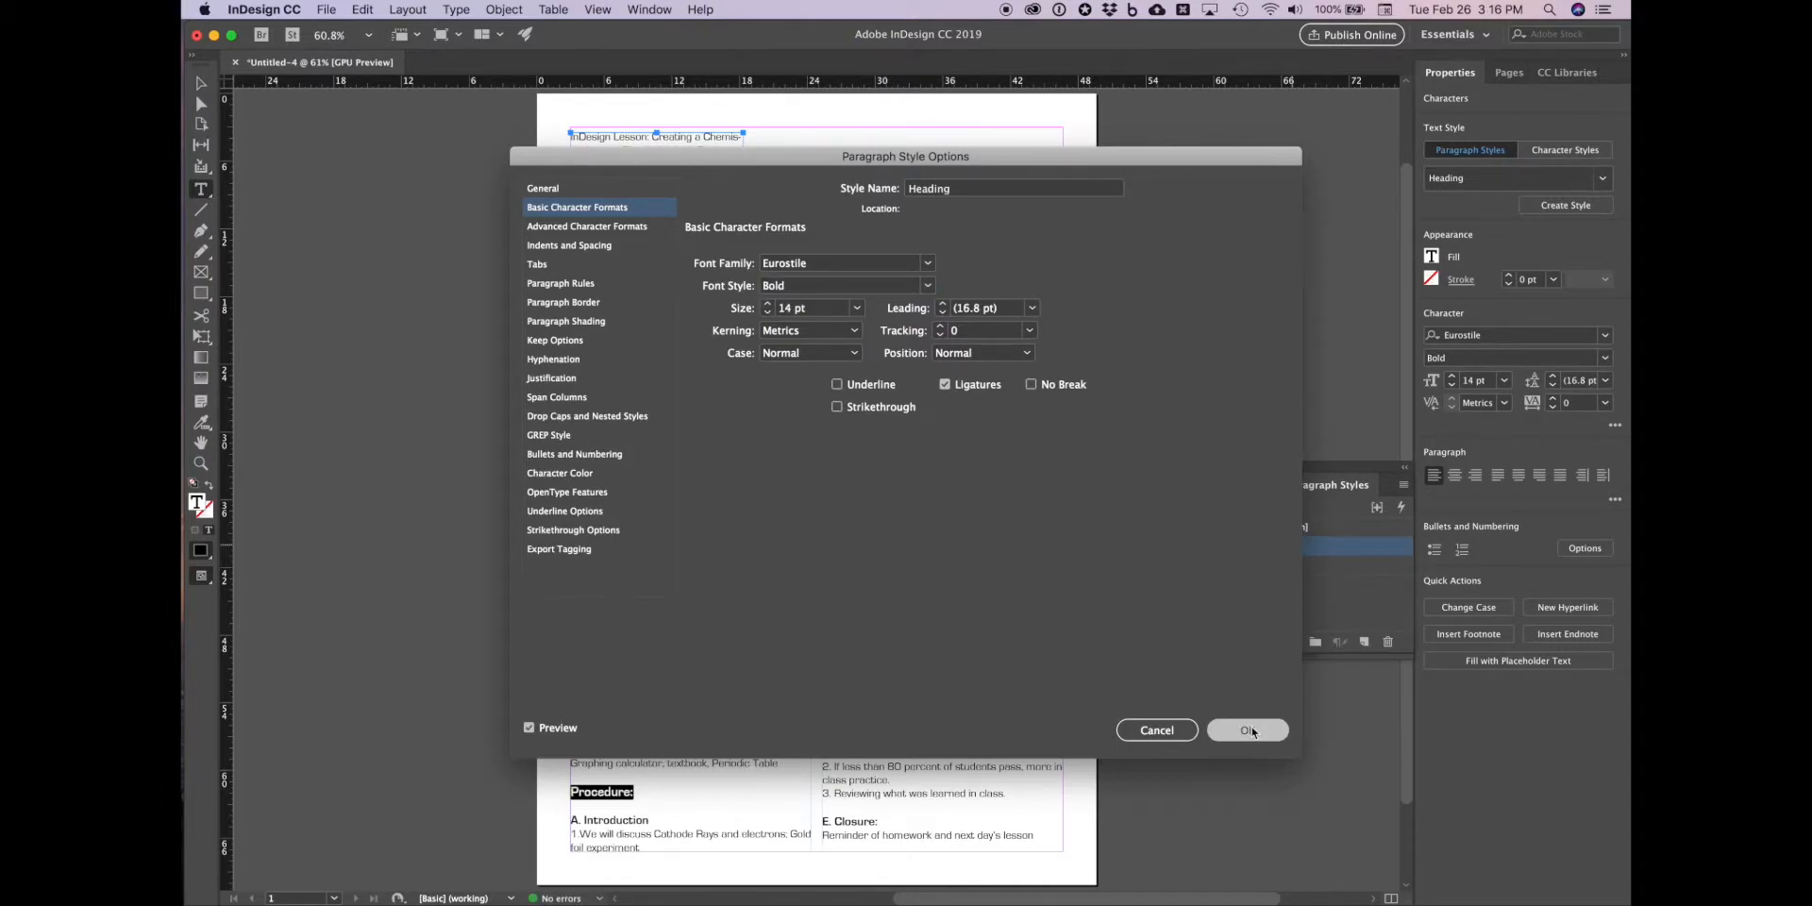
click(635, 793)
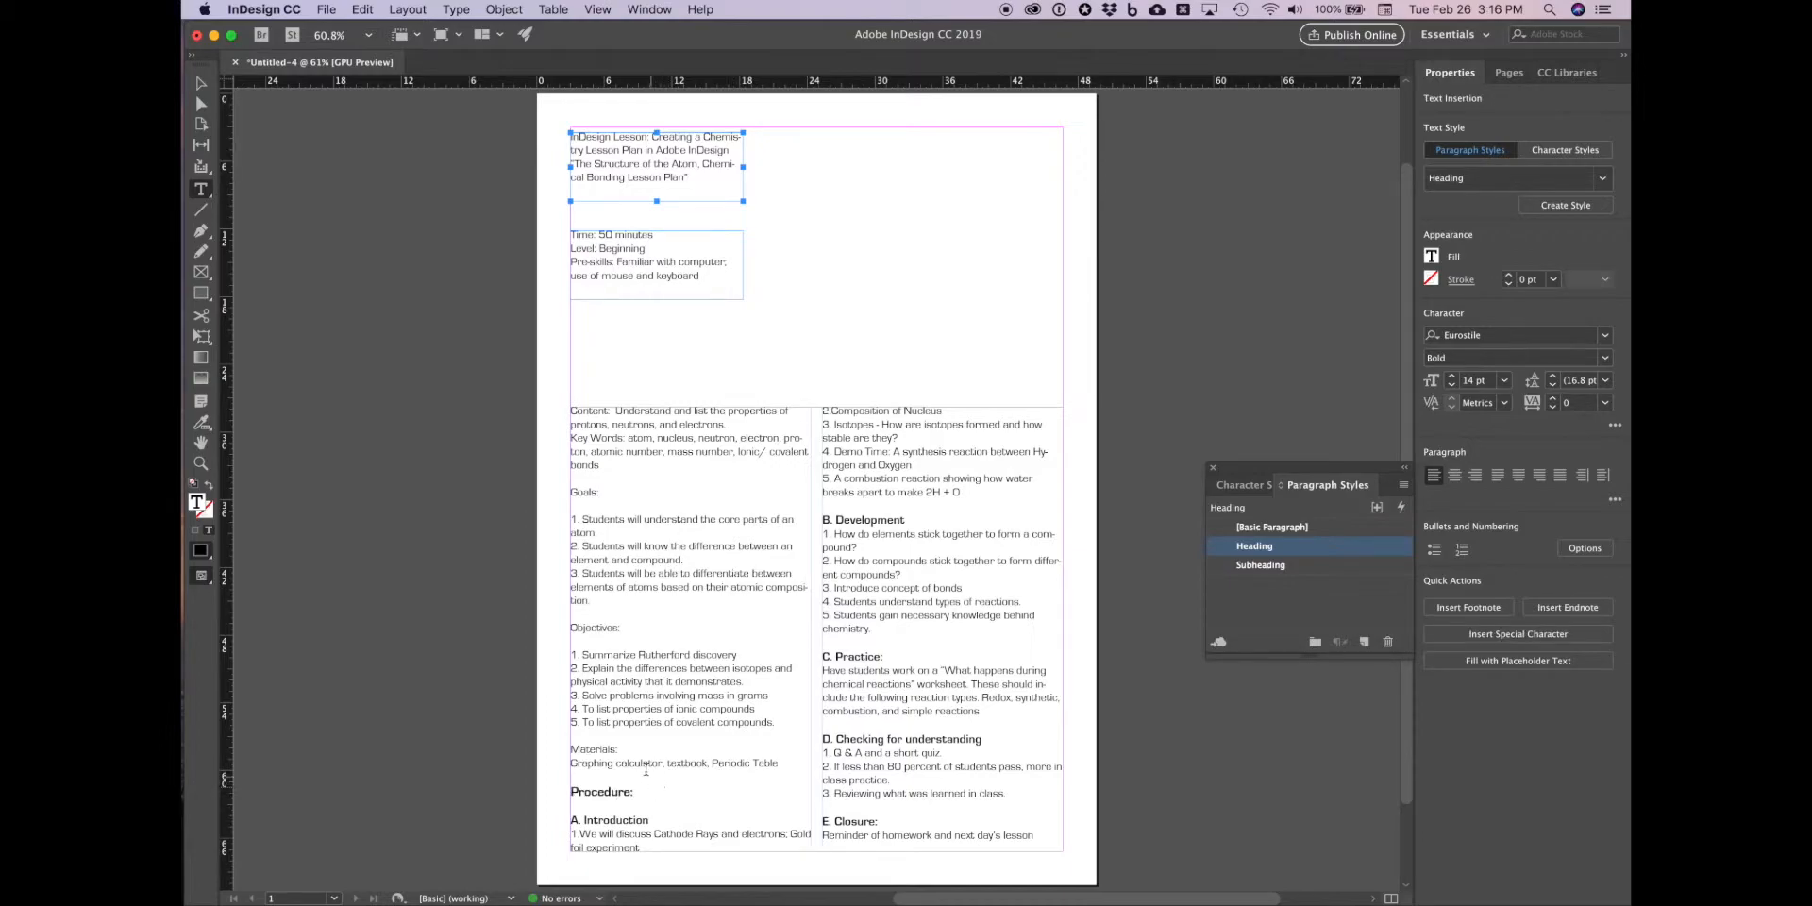
Step: Apply the Heading style to the headings Materials, Objectives and Goals
drag(631, 752, 569, 752)
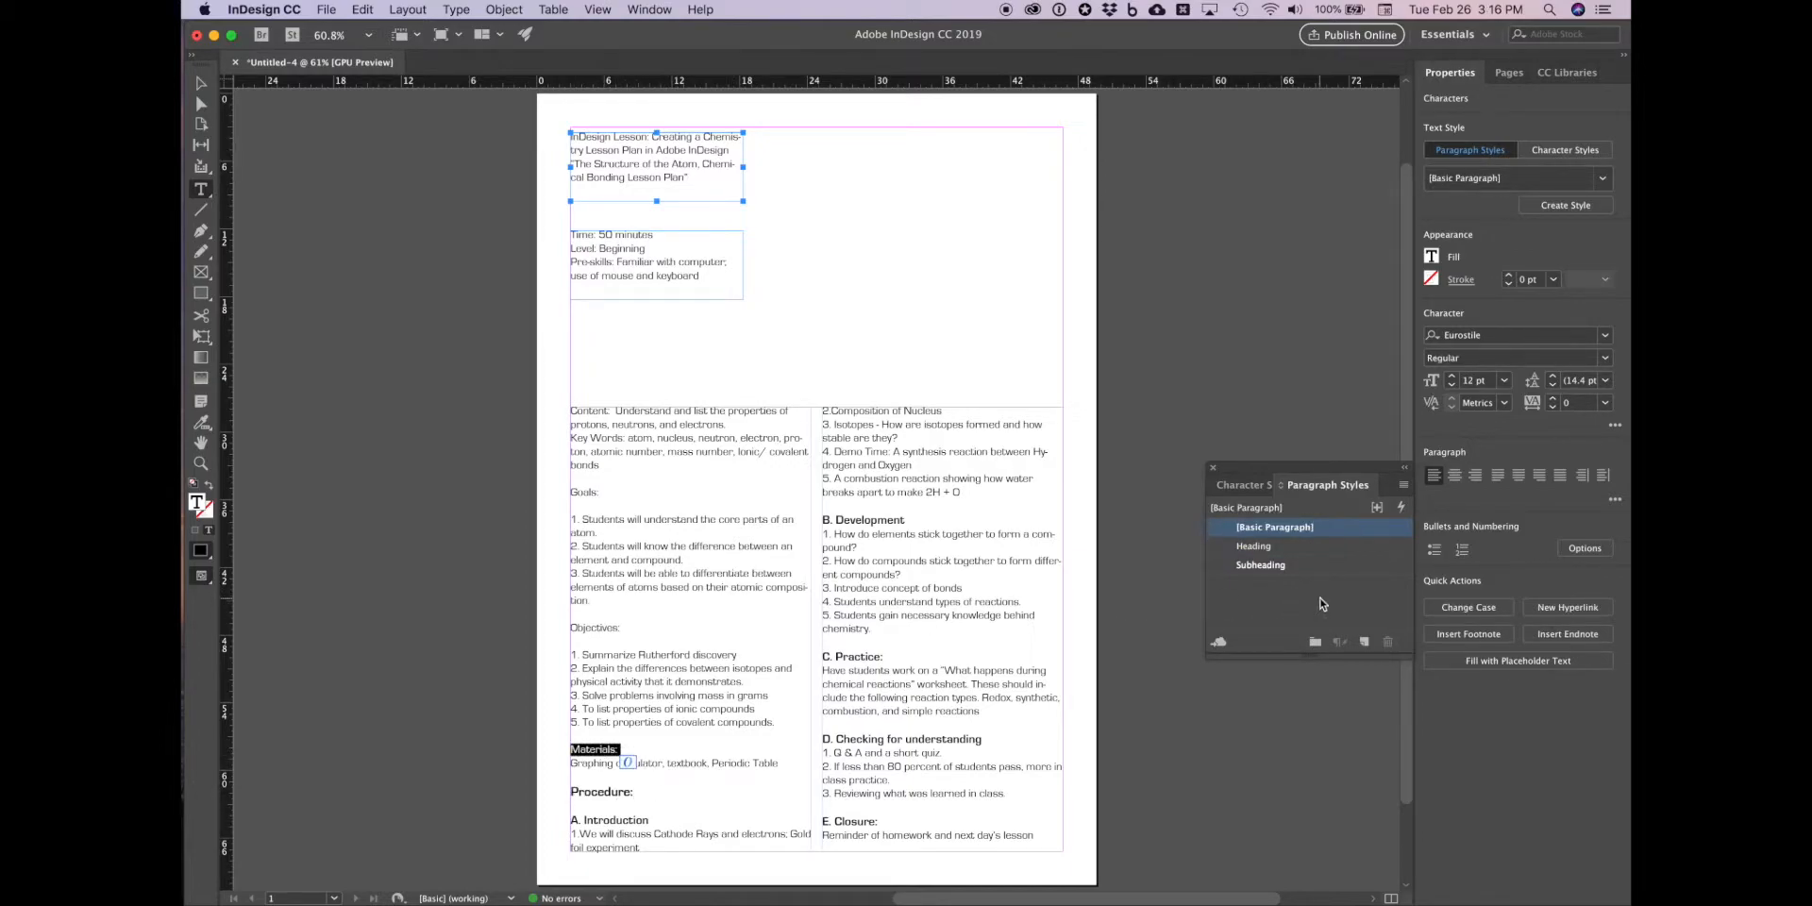
click(1262, 549)
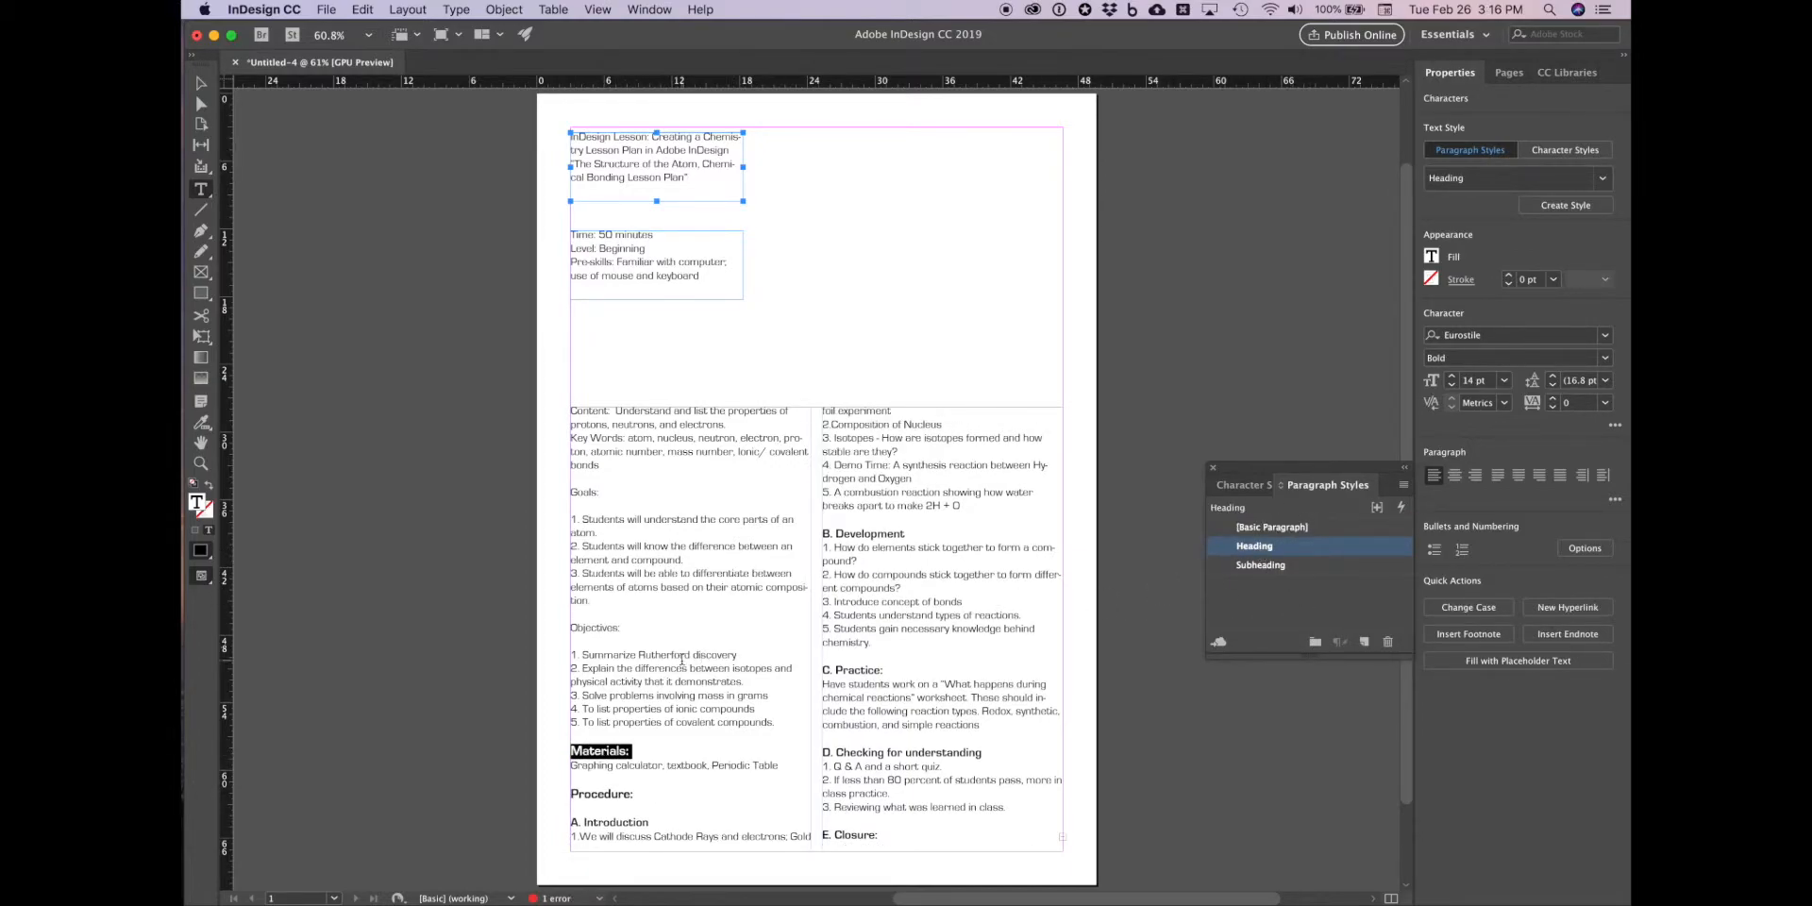
drag(638, 627, 569, 628)
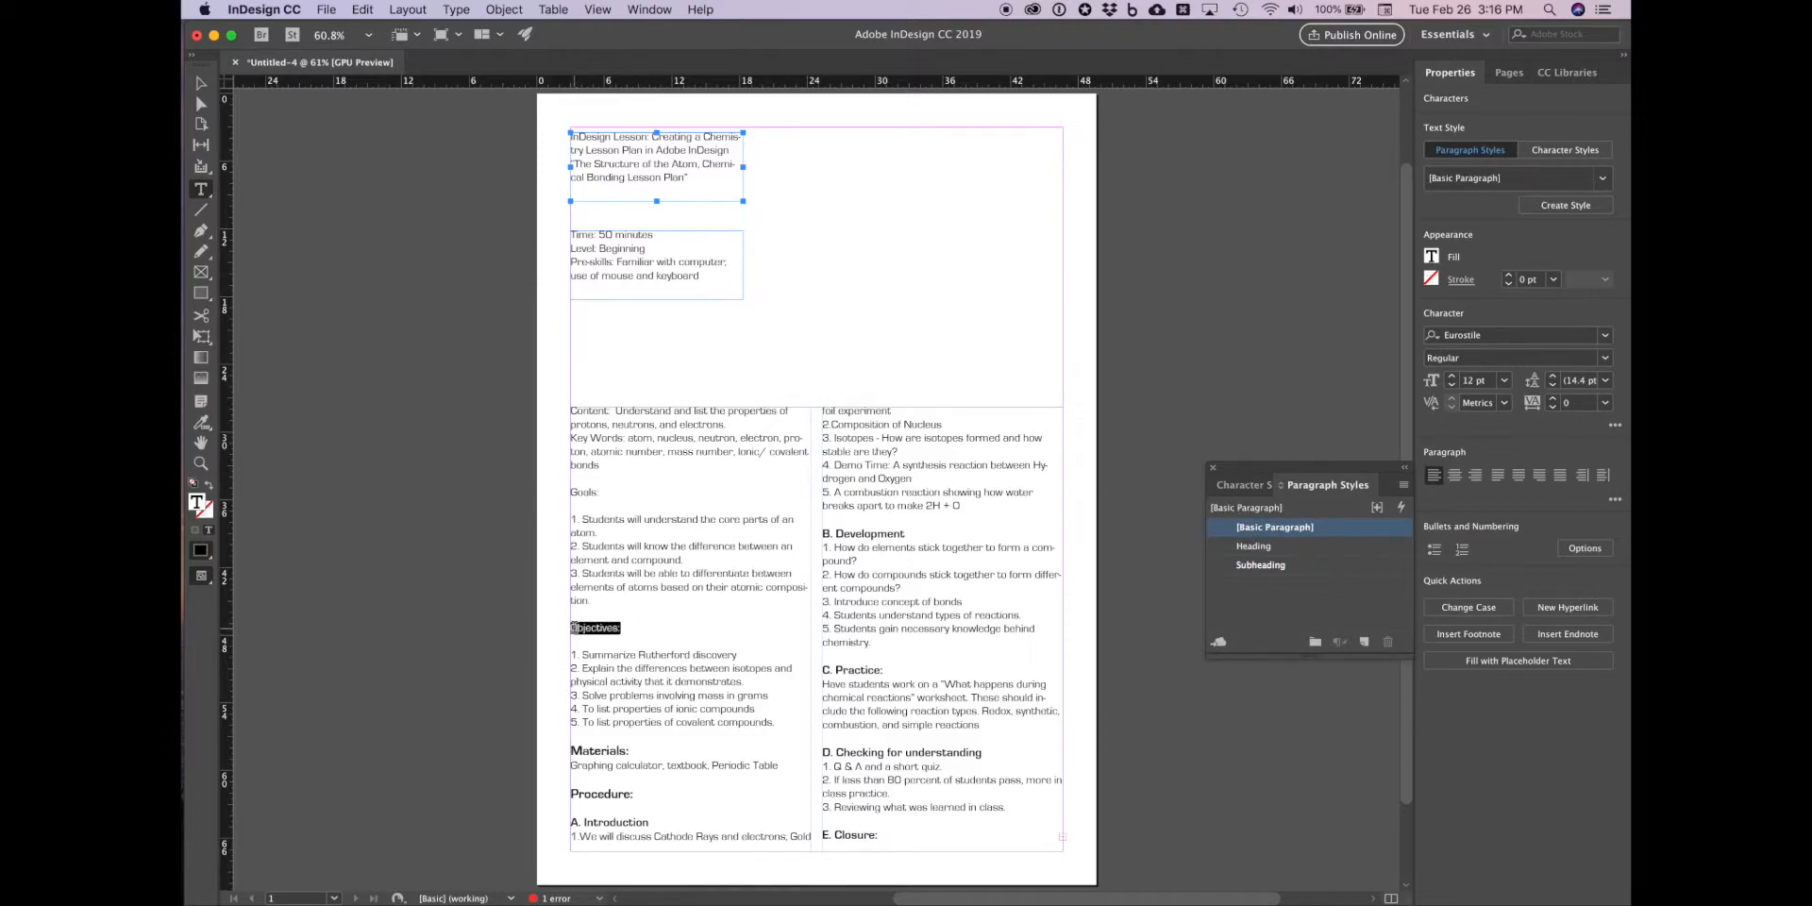
click(1244, 549)
drag(605, 492, 569, 492)
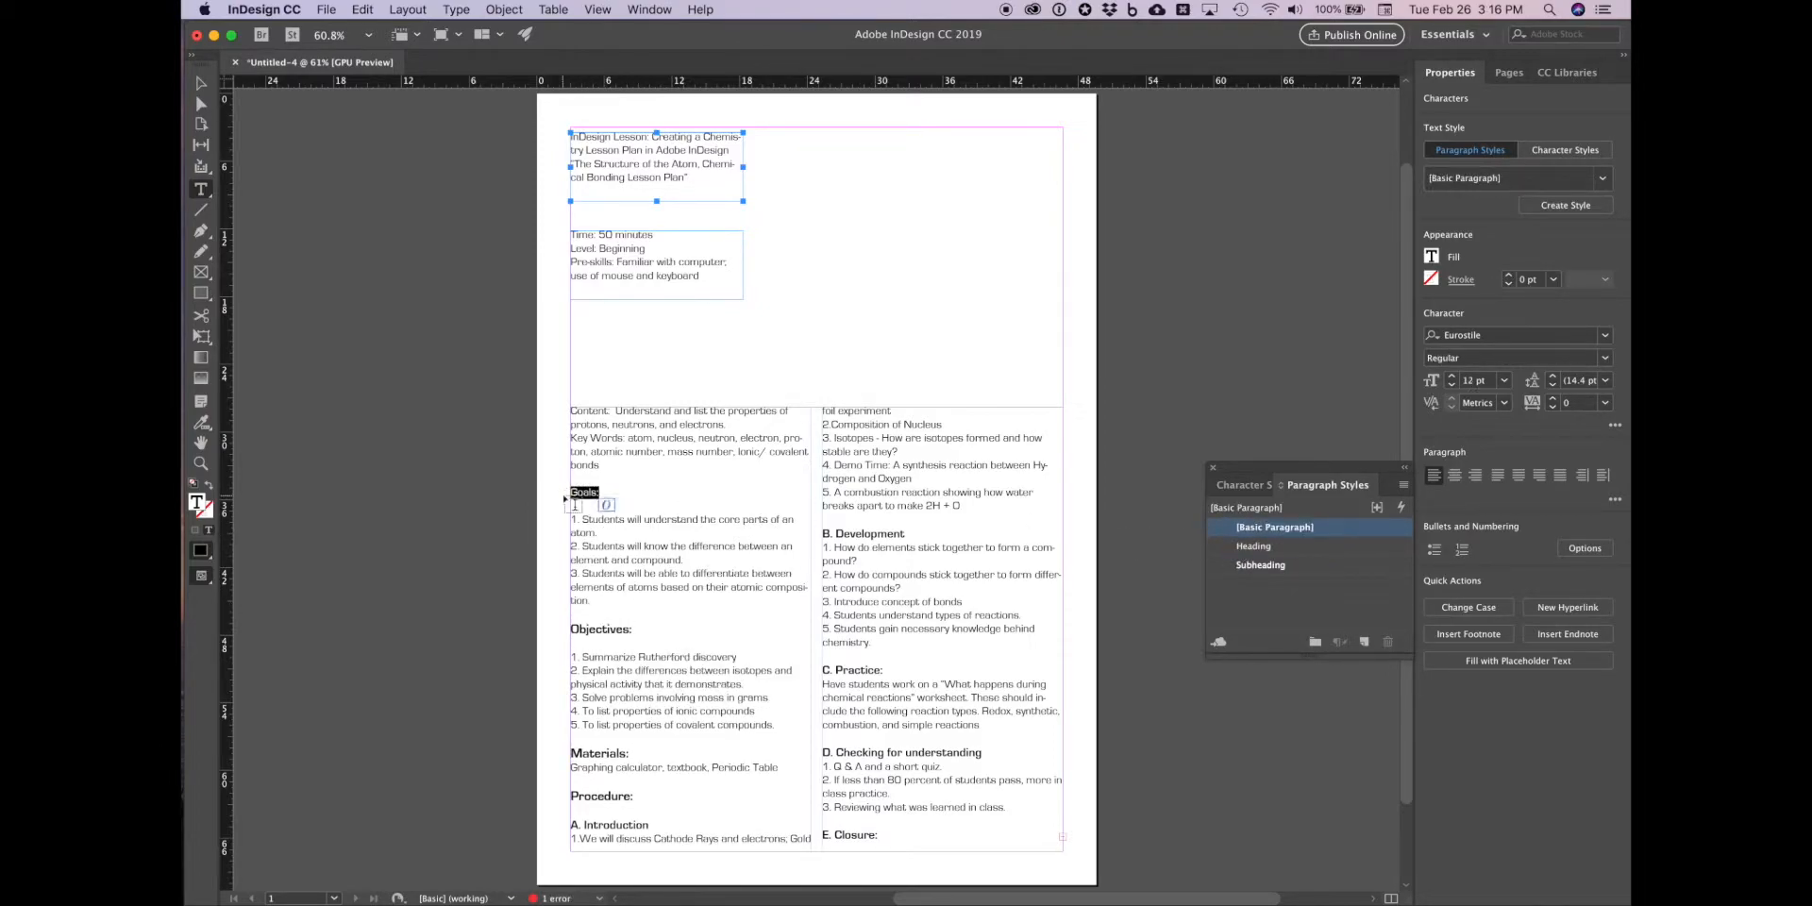
click(1266, 547)
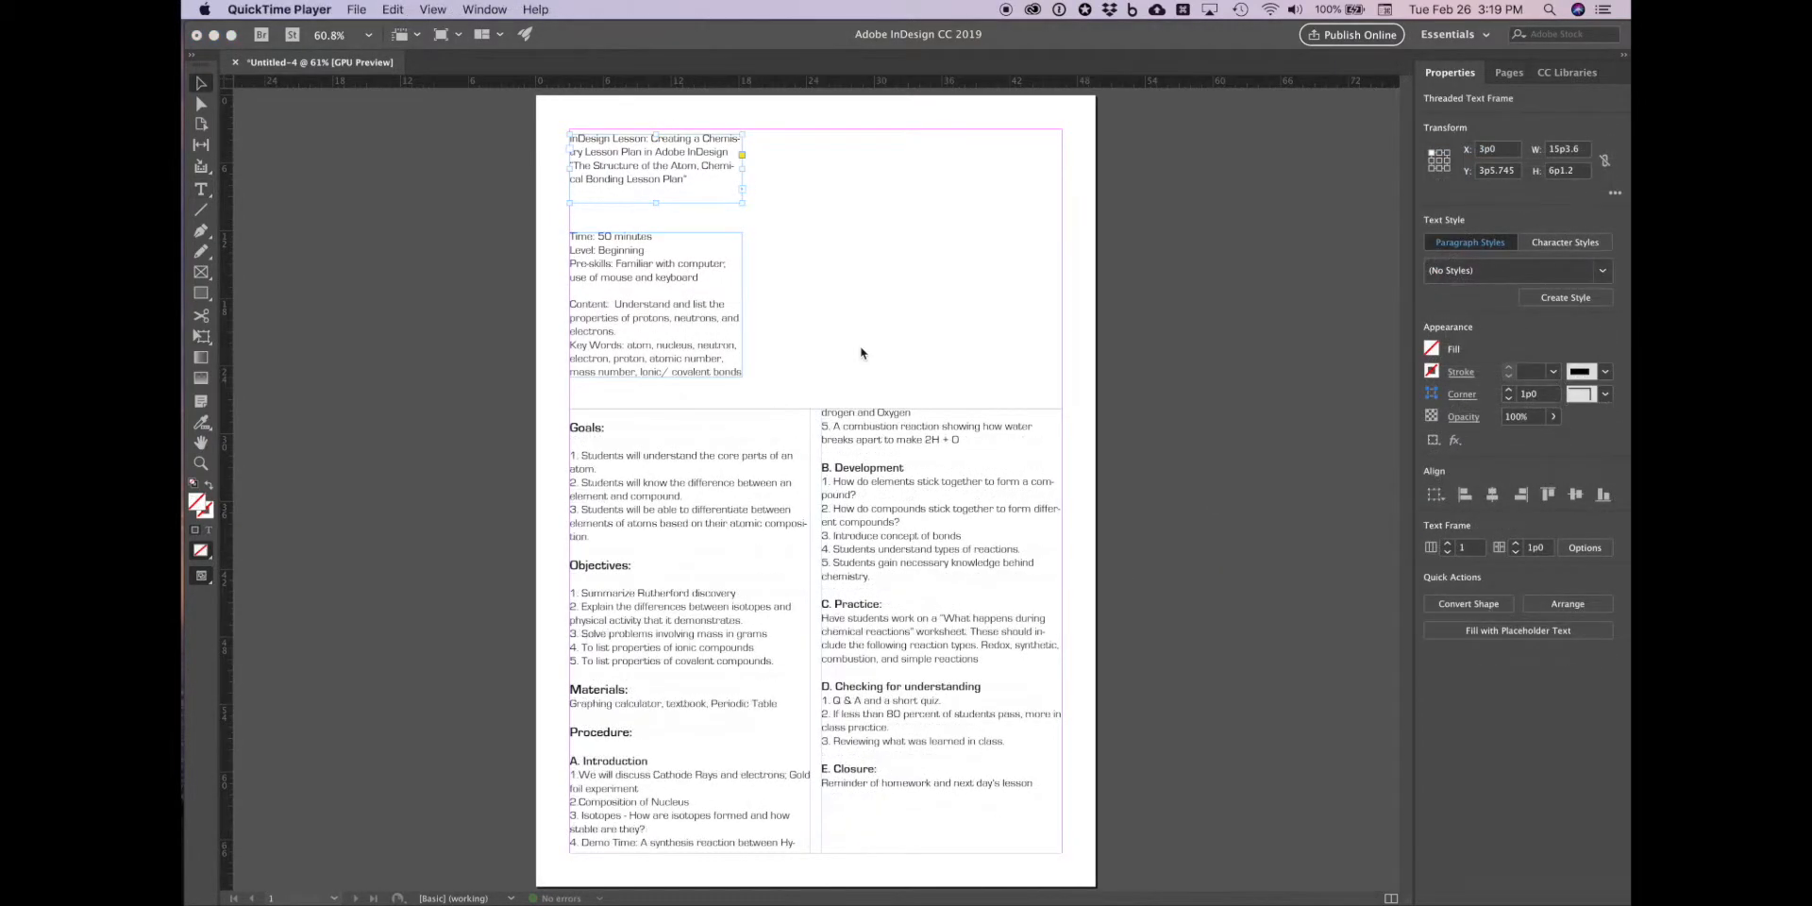
Step: Enlarge the title text frame almost to the page's right margin, about 43p0 wide and 8p1.2 high
click(743, 204)
drag(744, 204, 1055, 227)
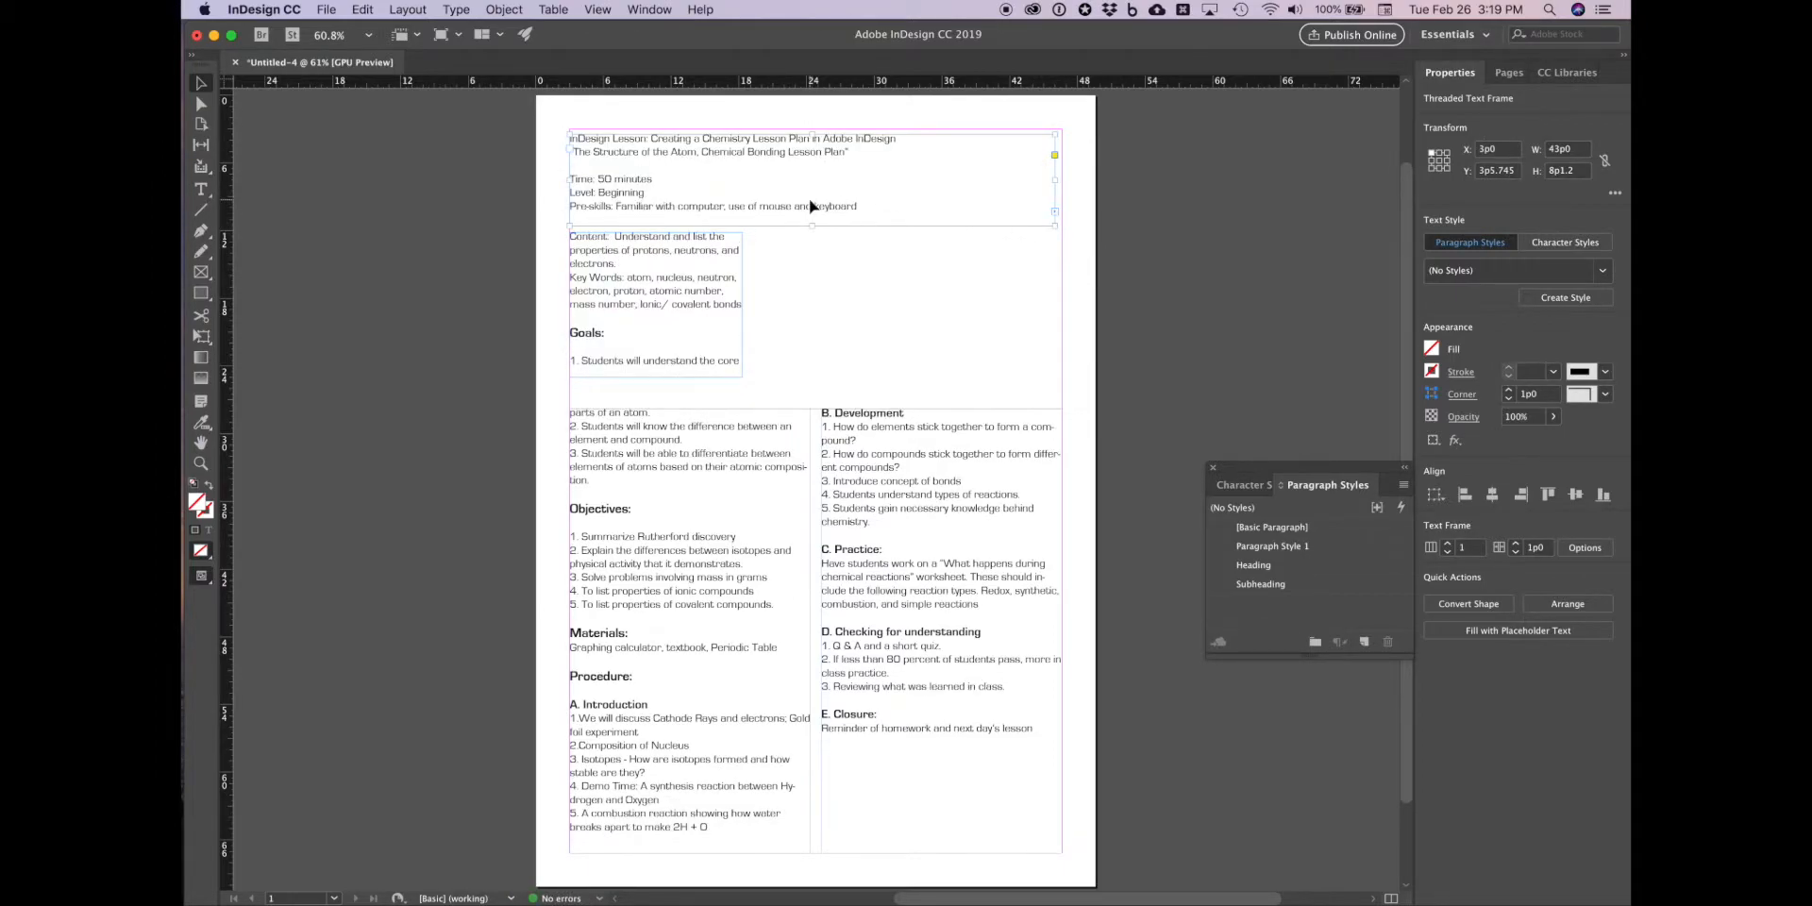
Step: Select the two title lines, add a new paragraph style, and rename Paragraph Style 1 as MainHeading
double_click(861, 159)
drag(861, 156, 486, 109)
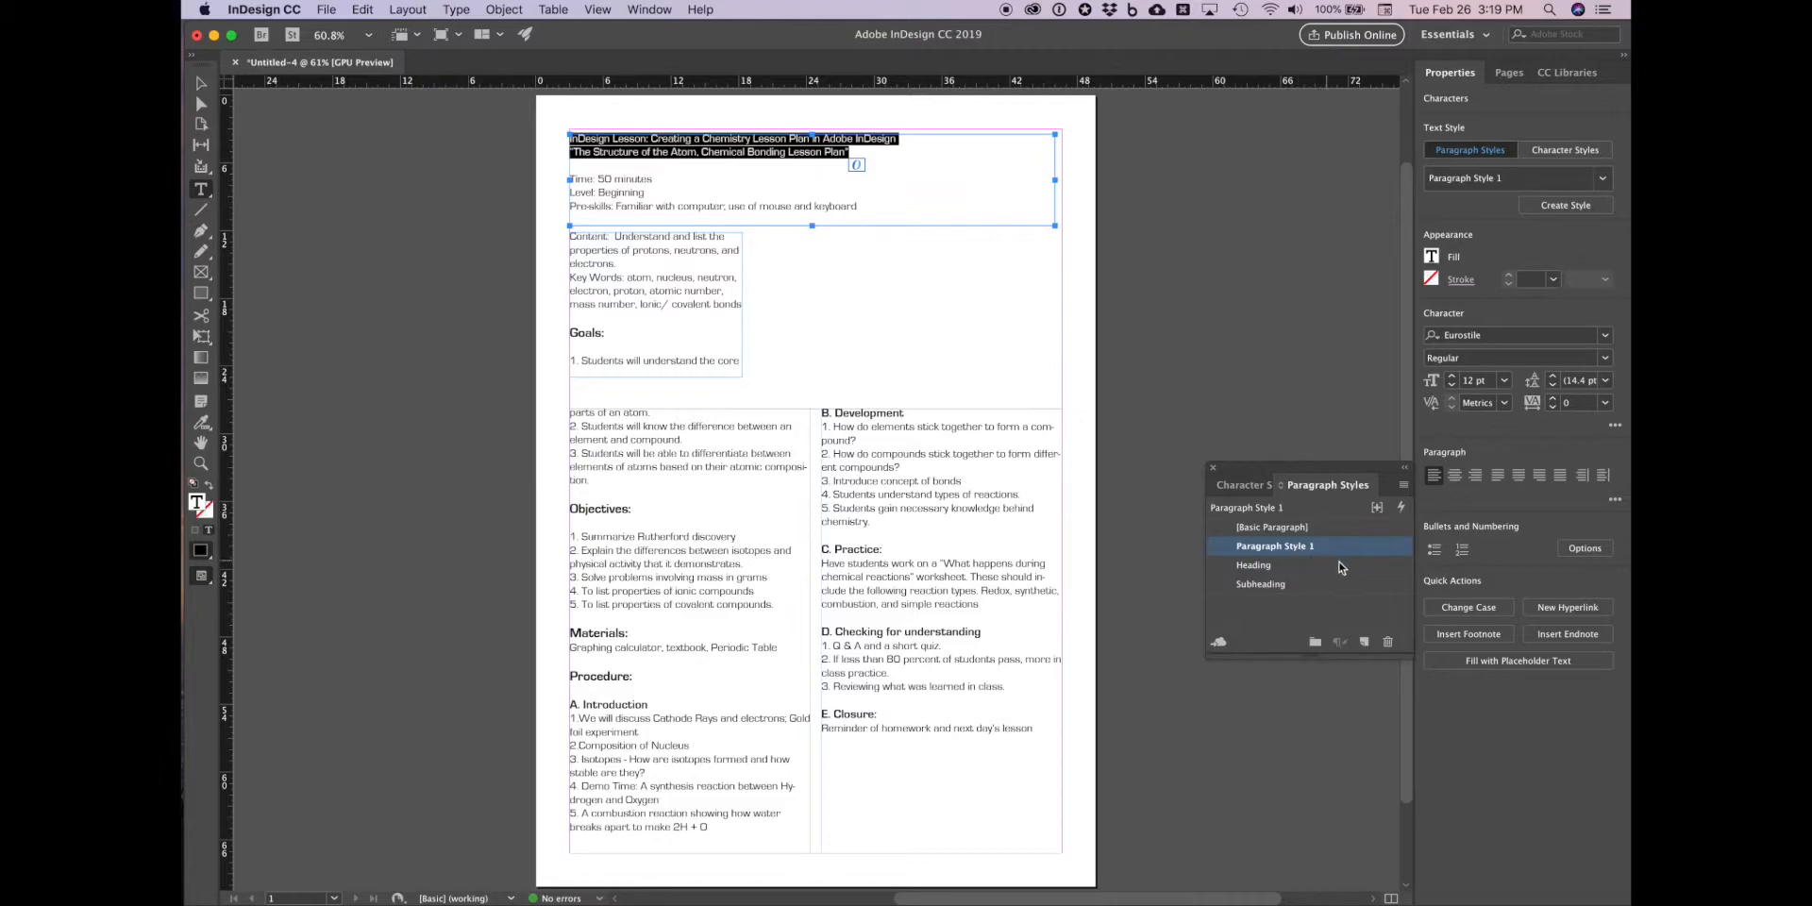
click(1364, 642)
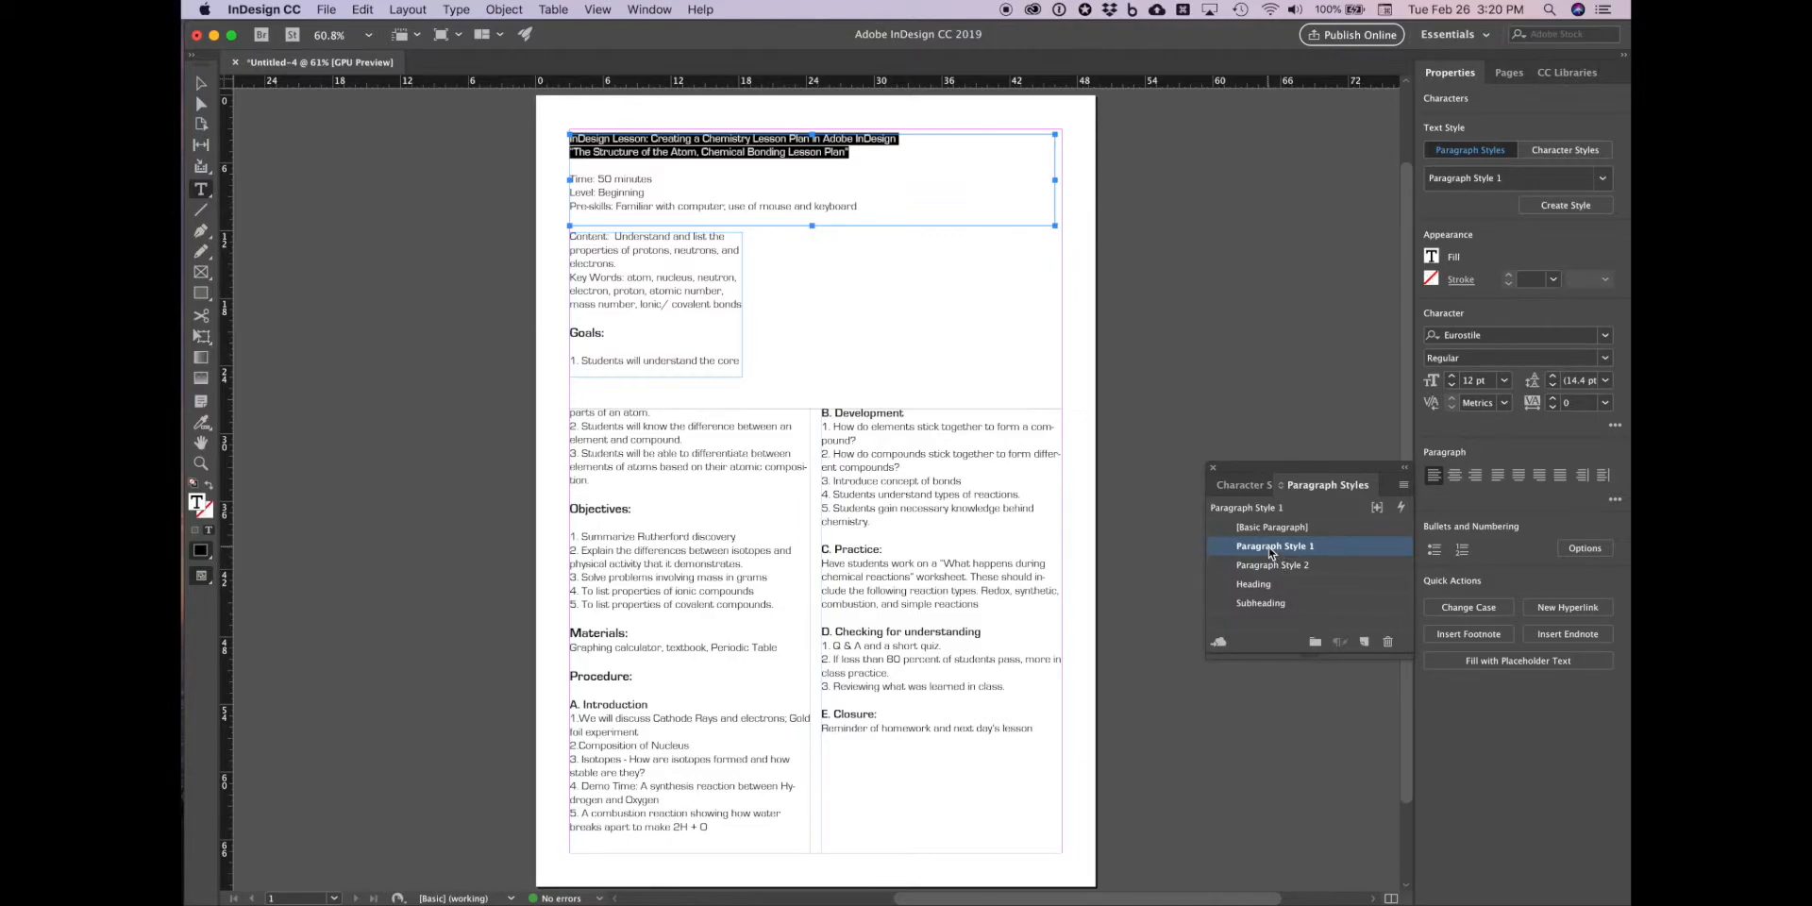
double_click(1271, 547)
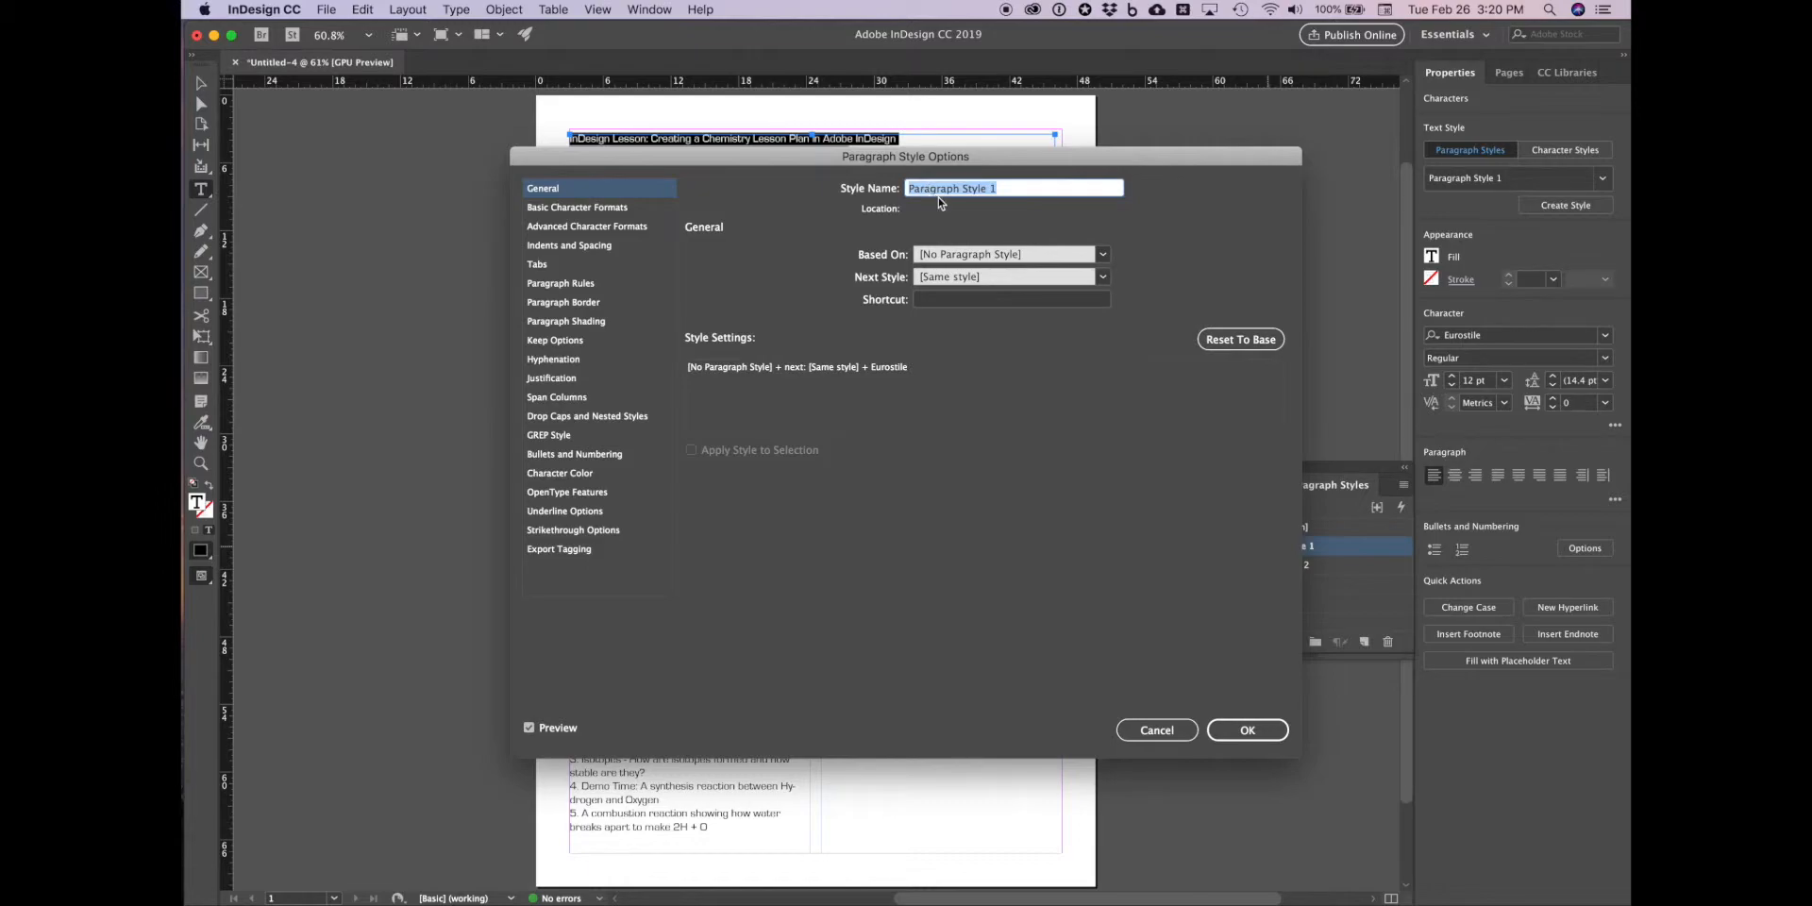
text(MainHeading)
Step: Set the MainHeading style's size to 17 pt and its font style to Bold, moving the dialog clear of the title
click(579, 208)
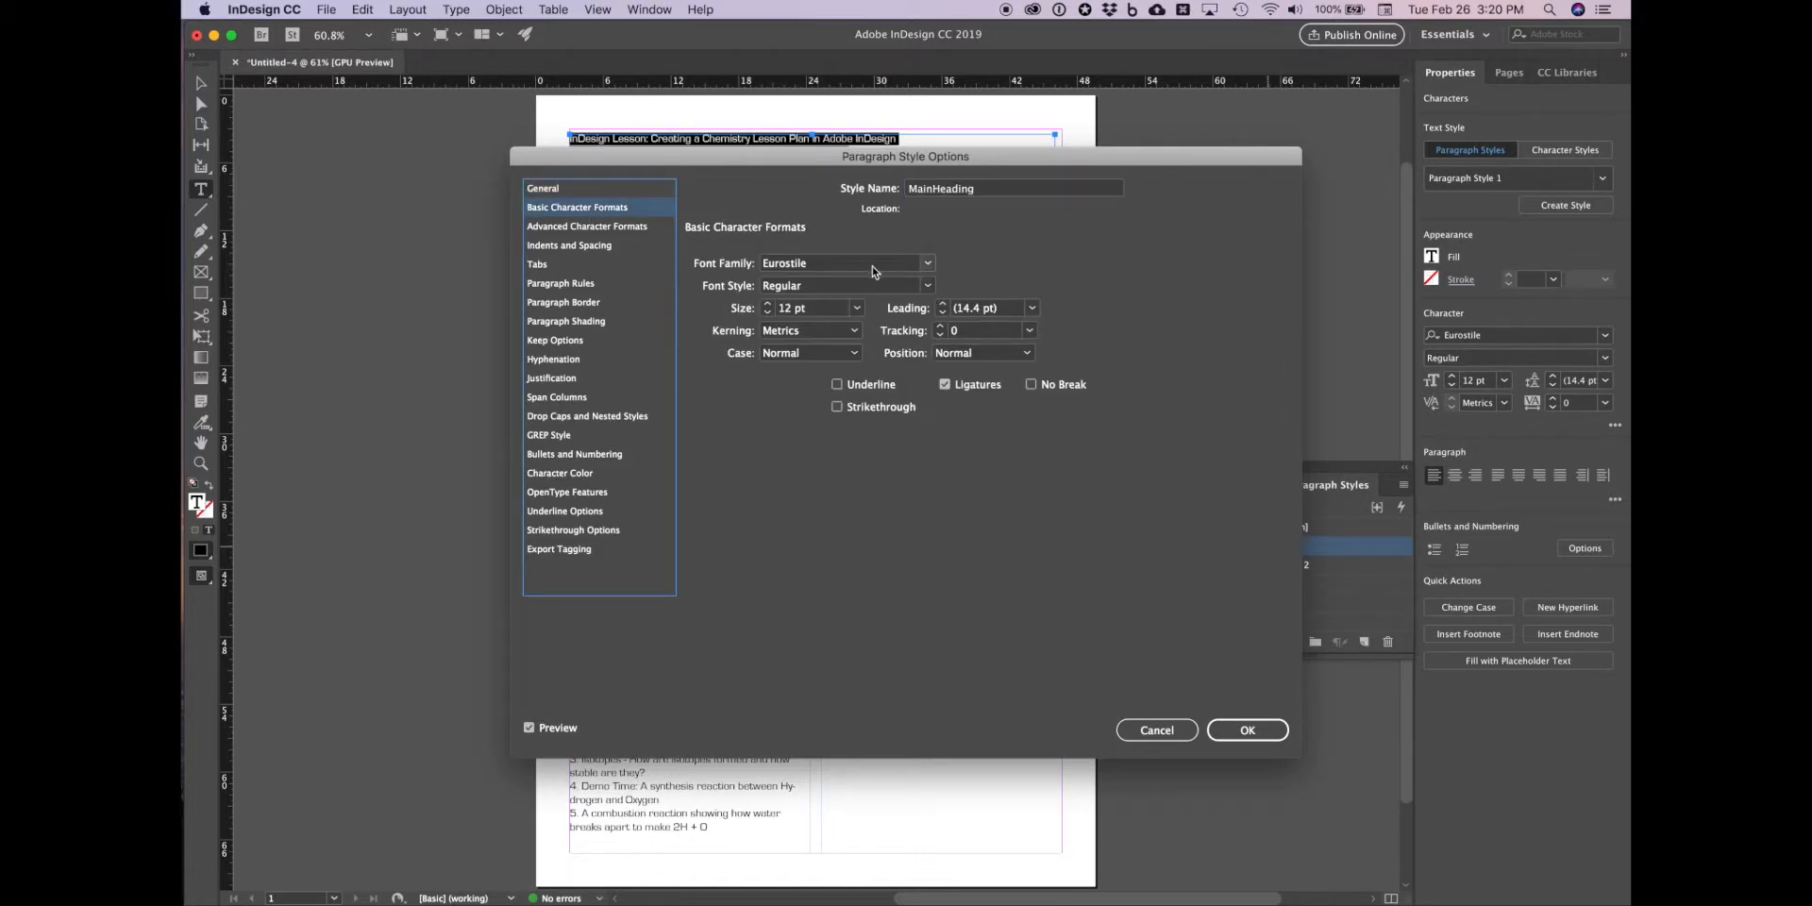
click(767, 304)
click(768, 304)
click(767, 304)
click(768, 304)
click(767, 304)
drag(783, 171, 793, 319)
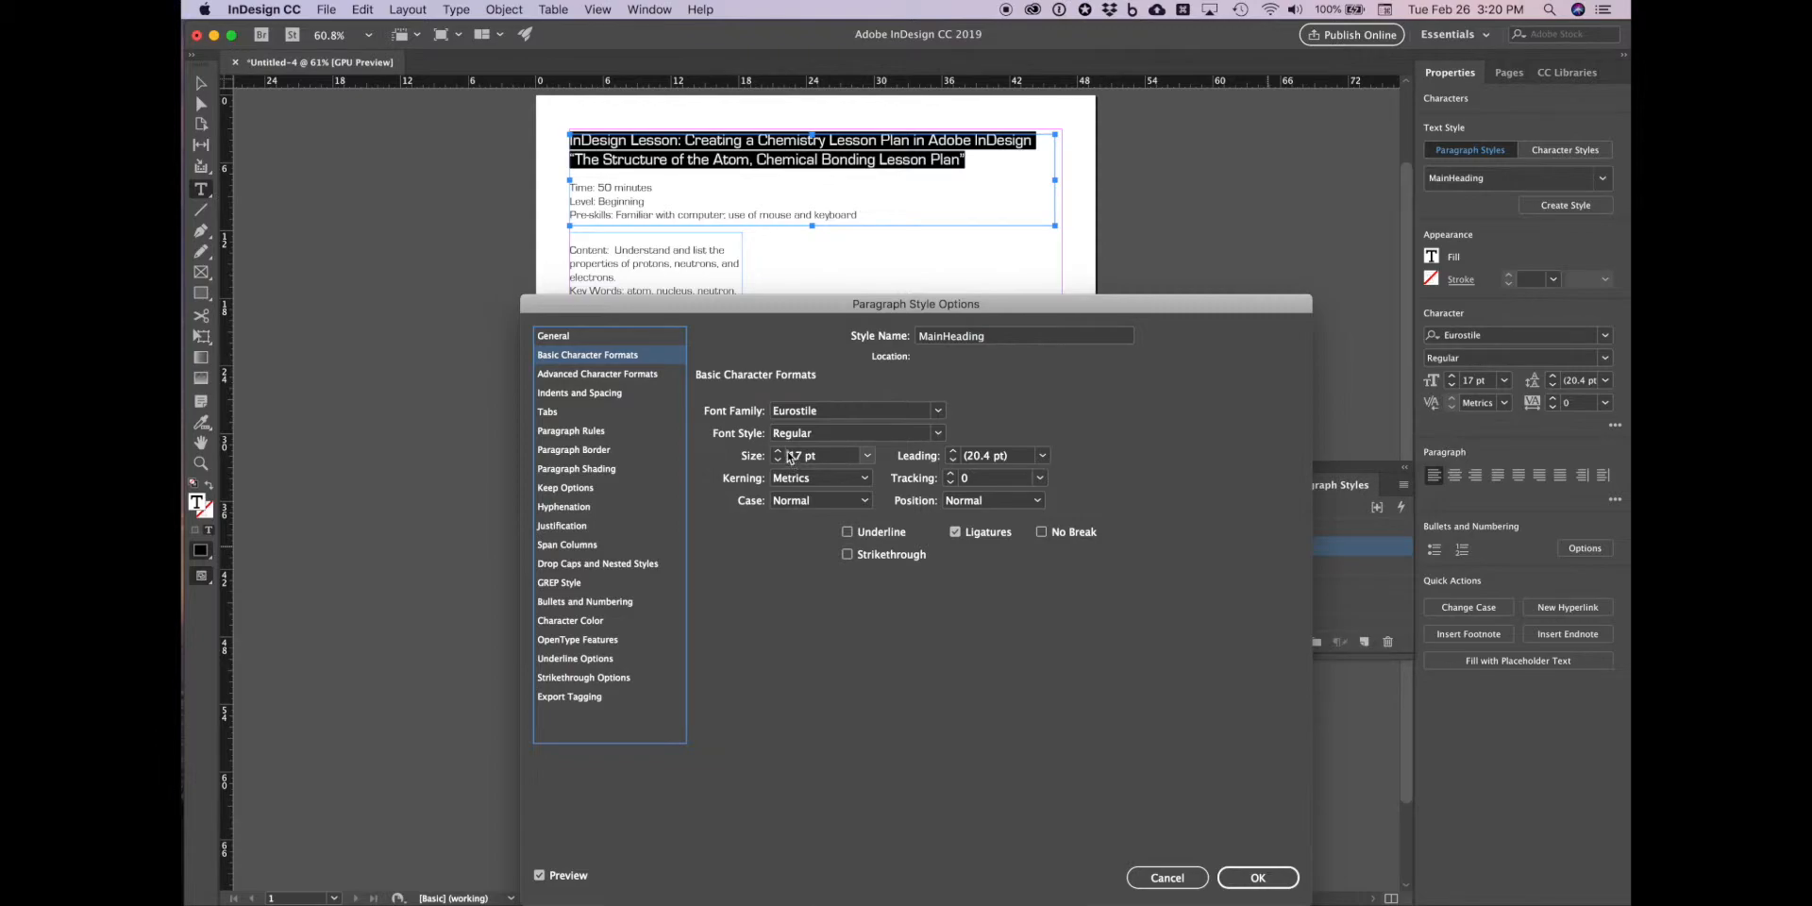
click(937, 433)
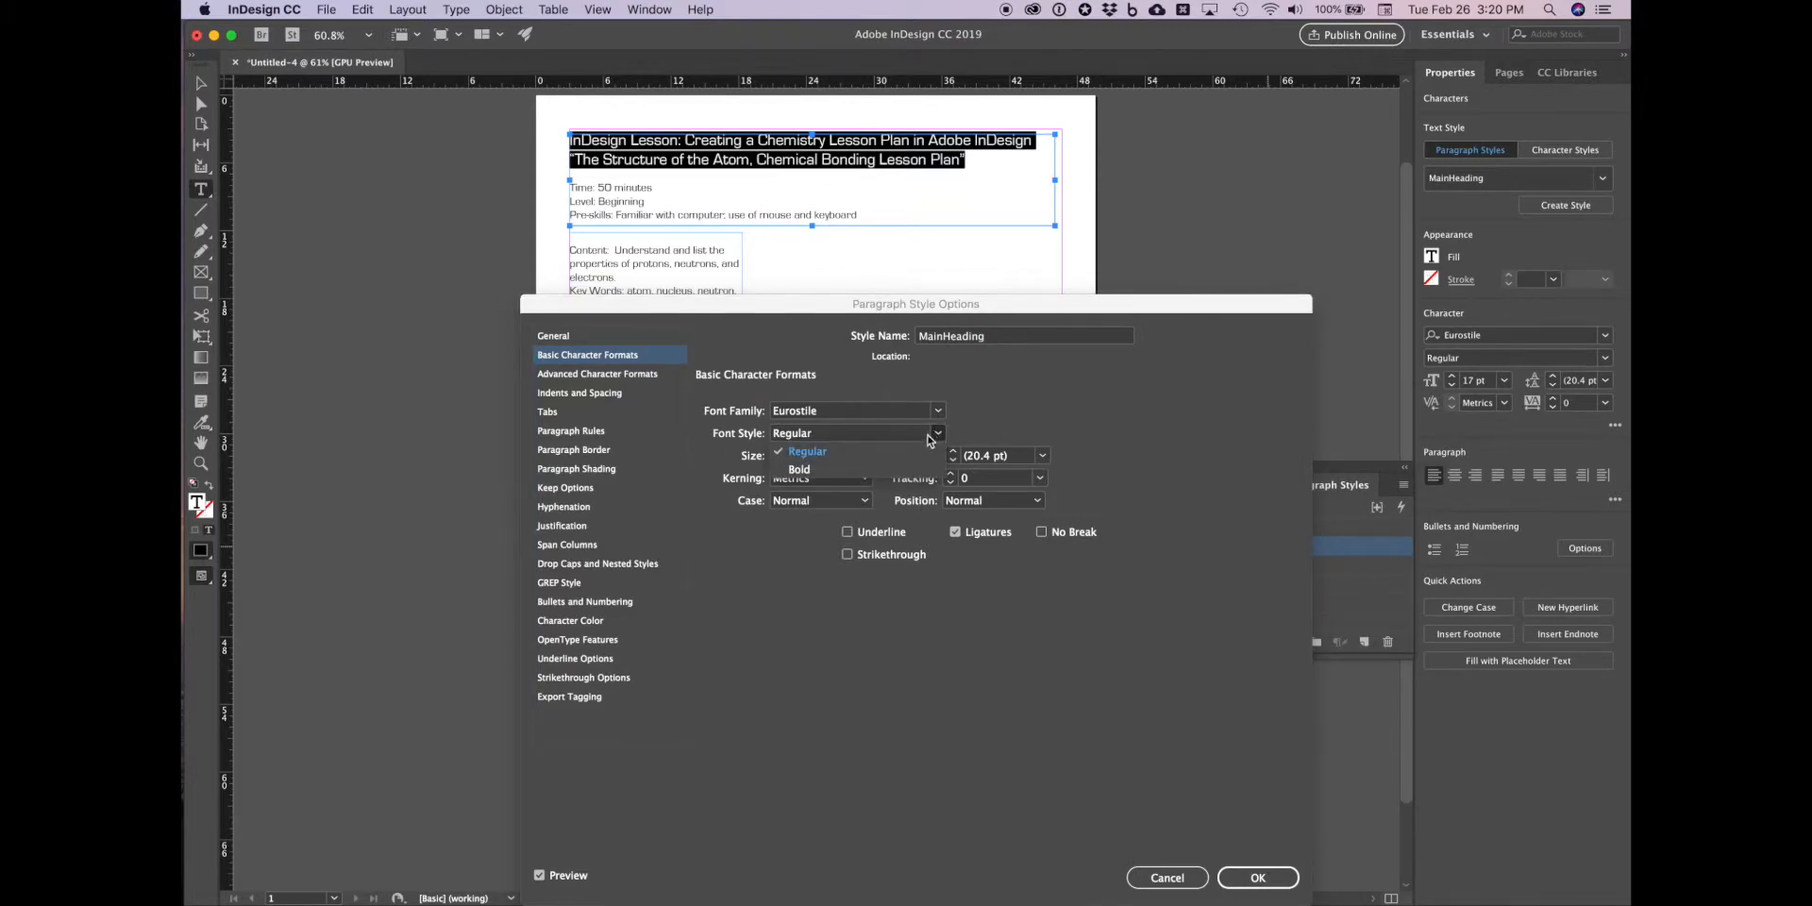
click(882, 470)
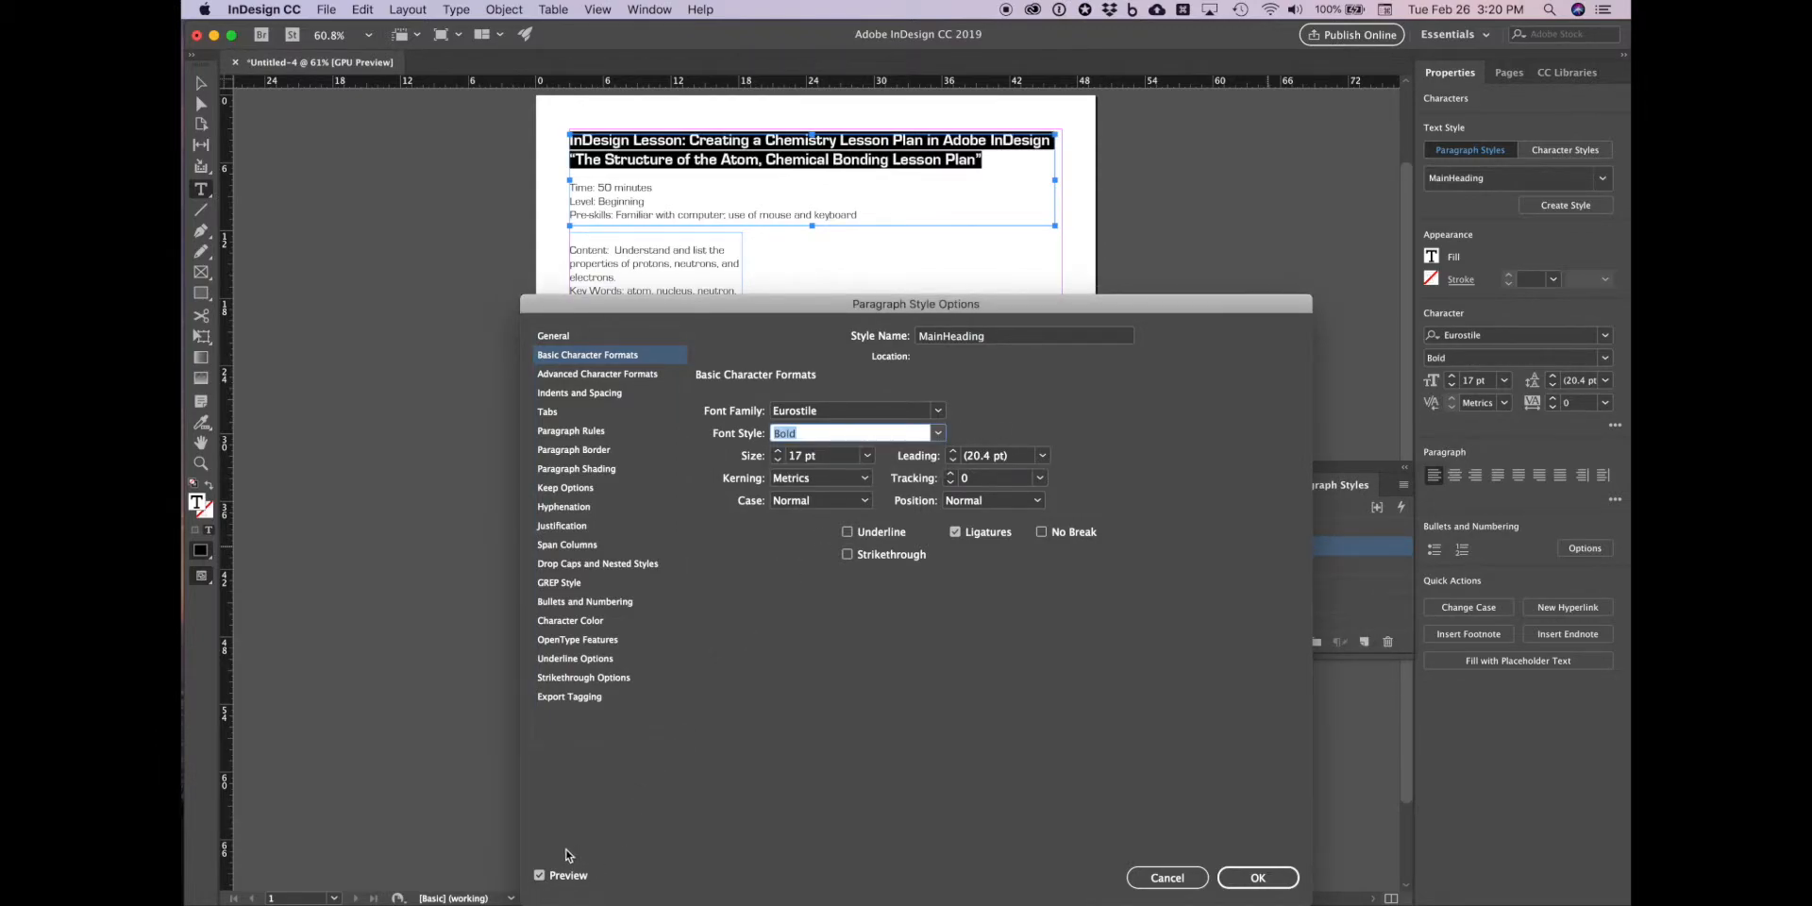
Step: Increase the MainHeading style's size to 21 pt, accept the style options and deselect the title
click(779, 452)
click(779, 452)
click(778, 452)
click(778, 452)
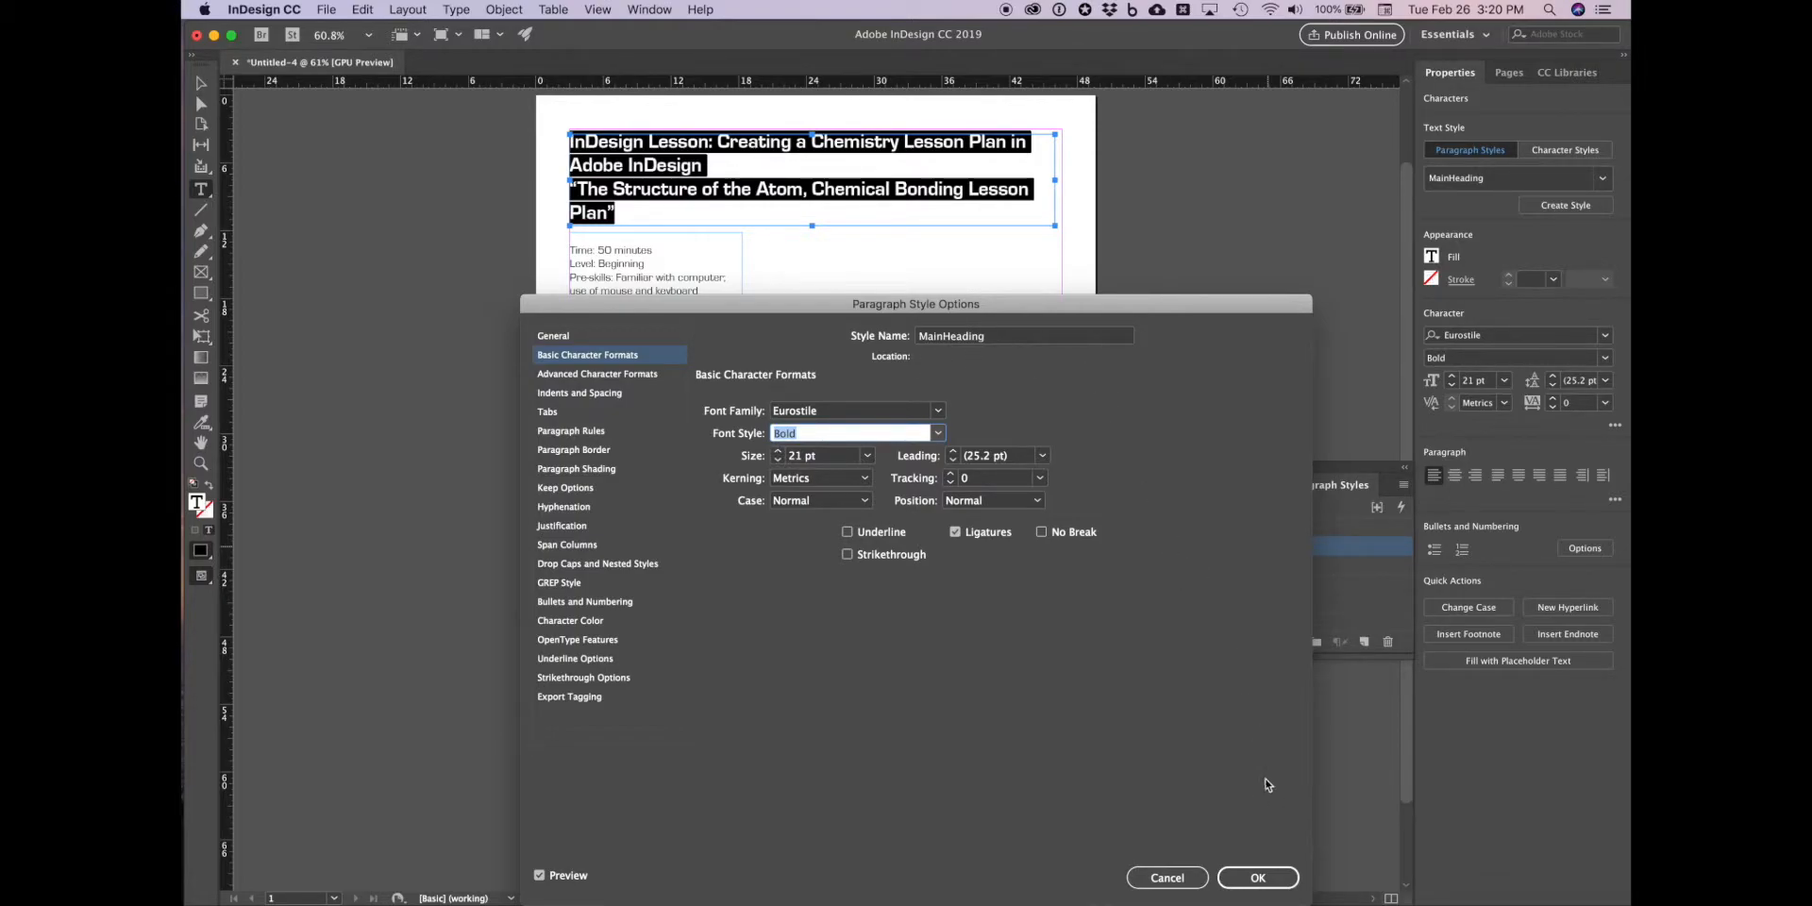
click(1255, 877)
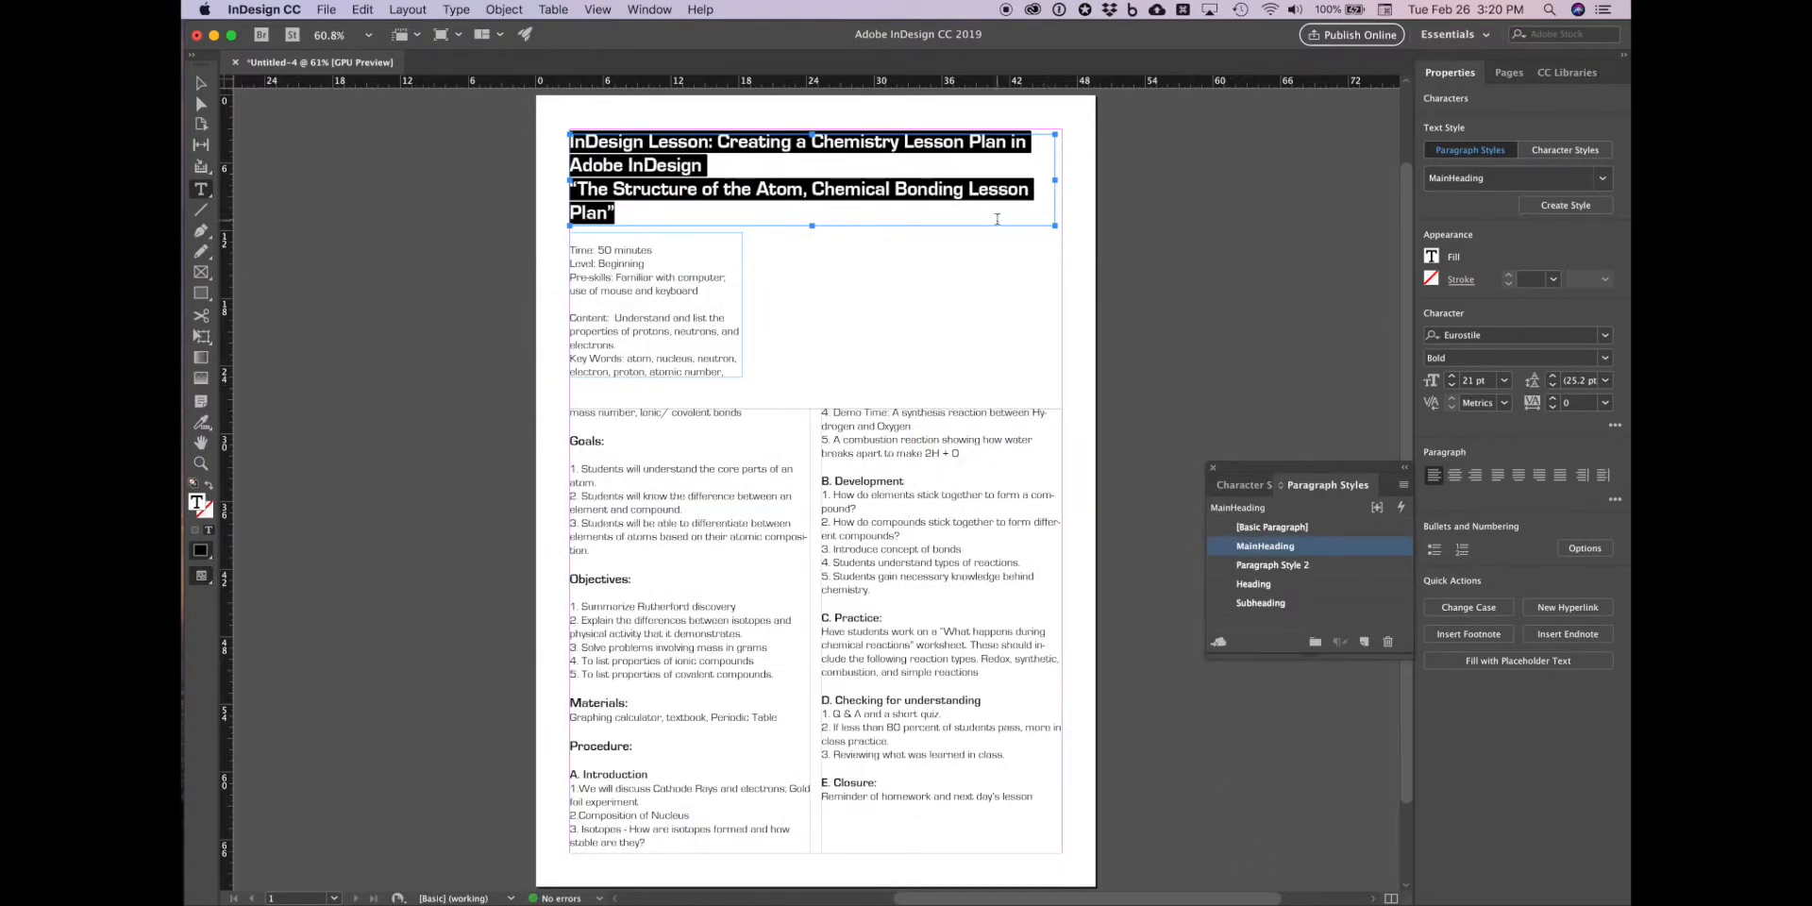
click(767, 161)
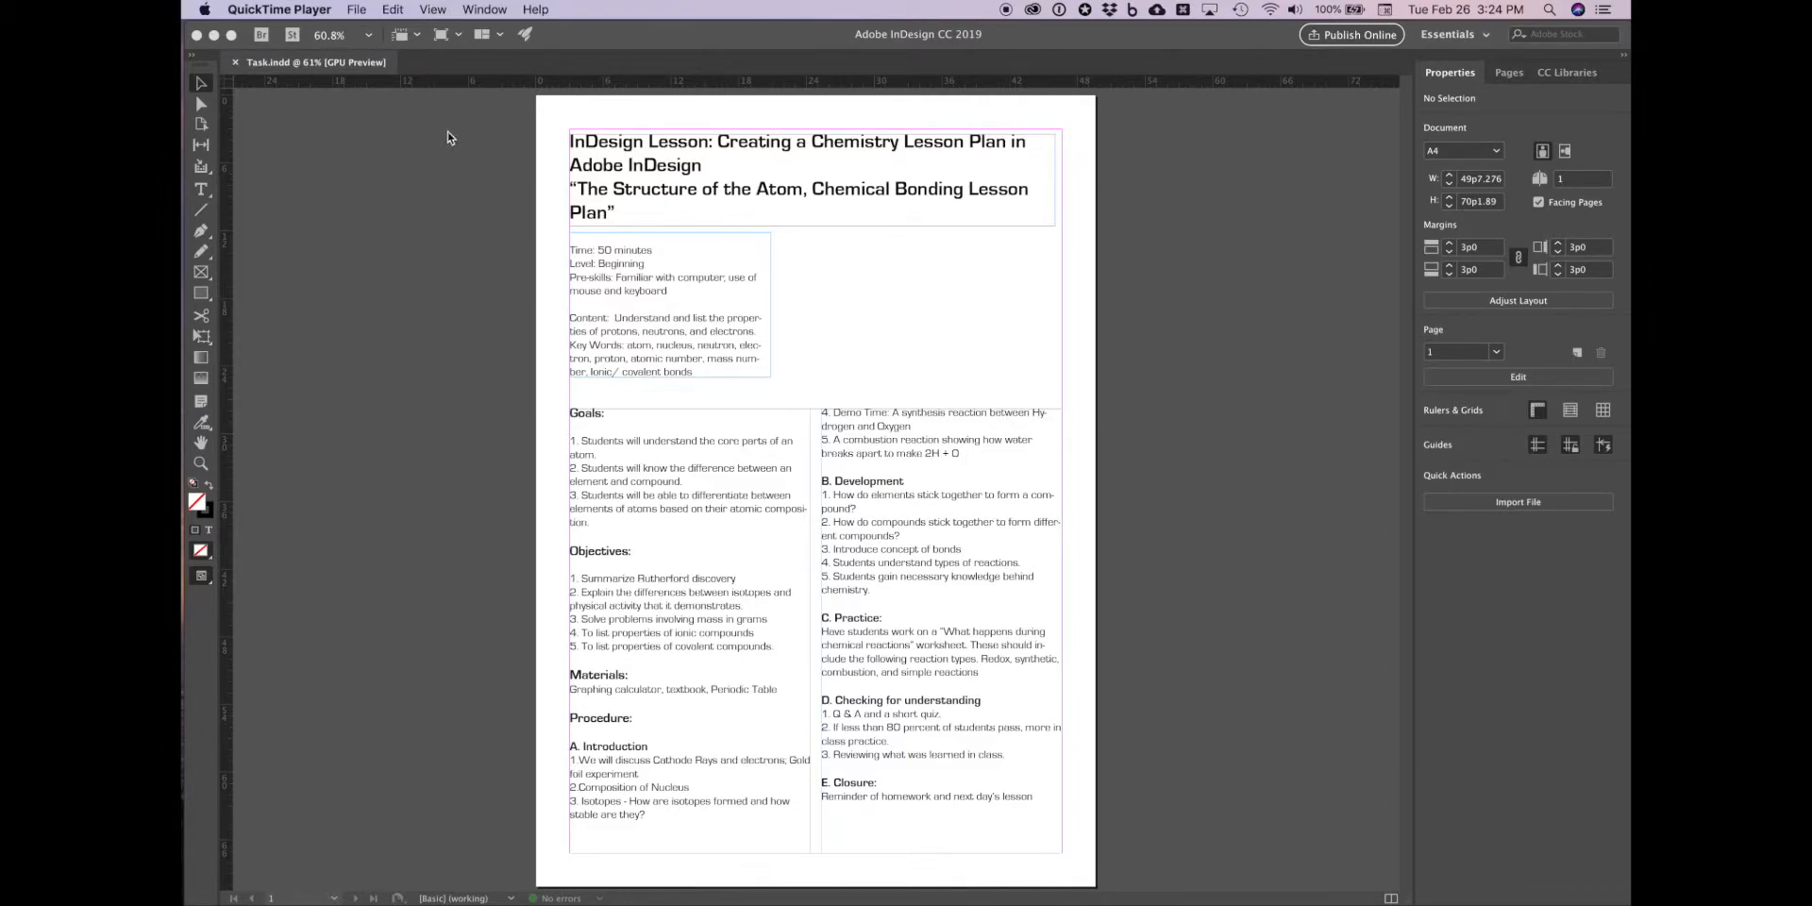
Step: Switch to InDesign and place pexels-photo-220989.jpeg at the page's top margins, spanning both side margins, about 43p7 wide and 29p1 high
click(356, 8)
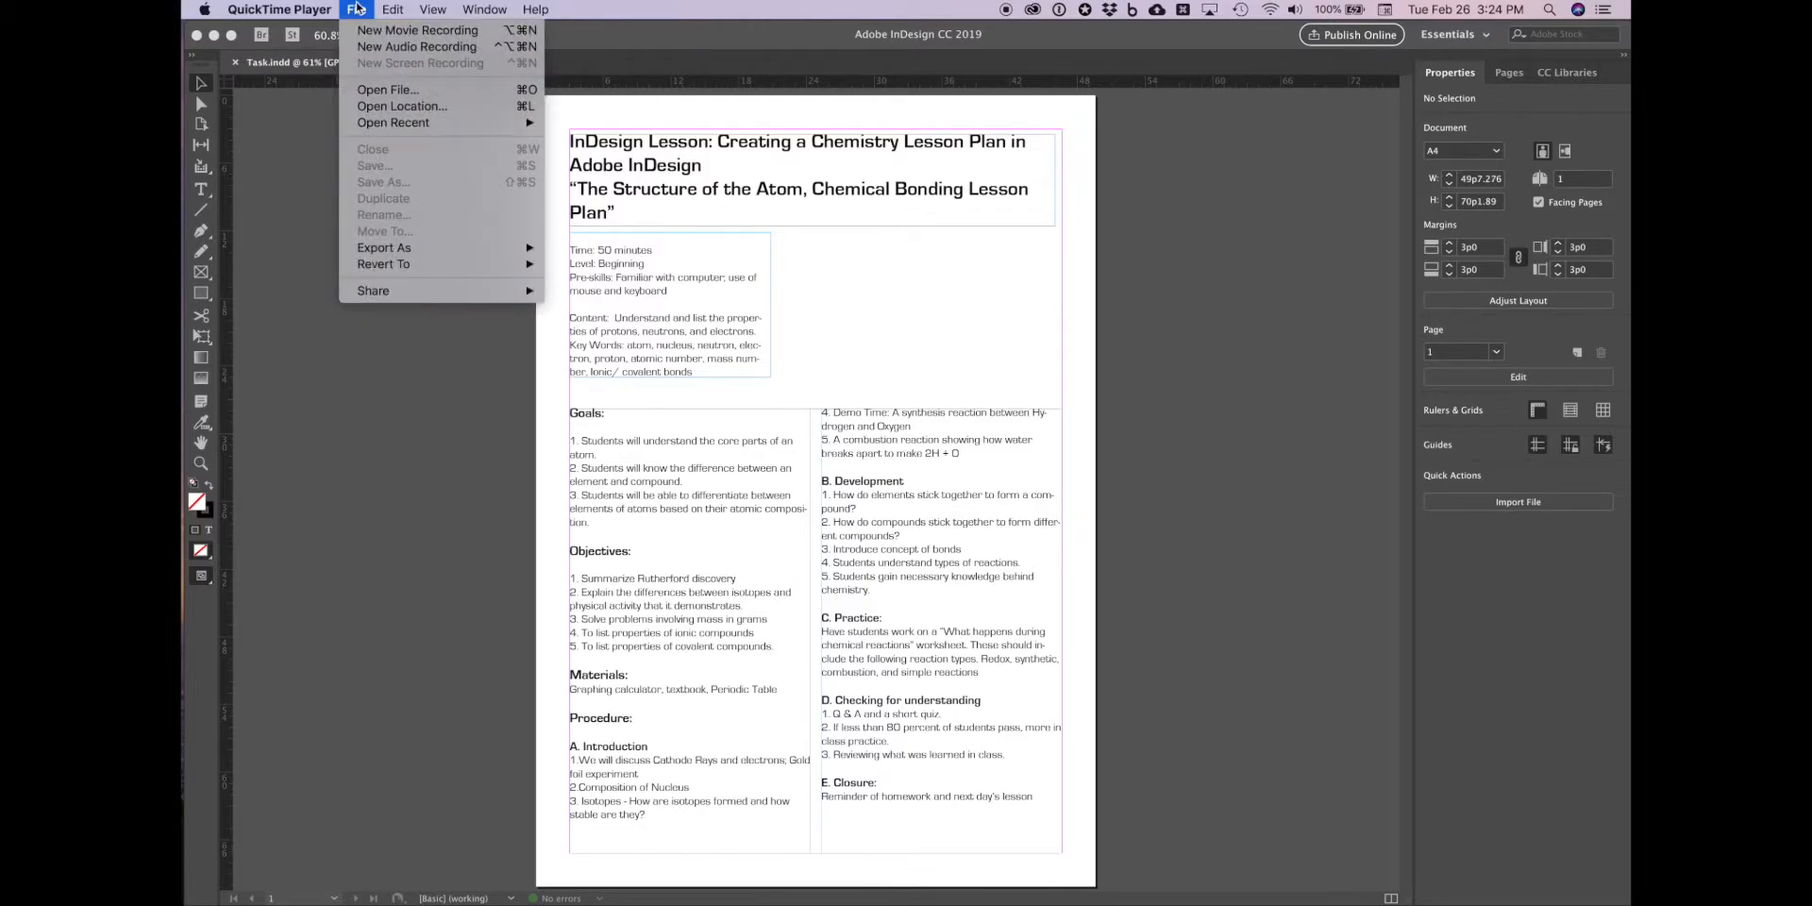
click(358, 8)
click(380, 170)
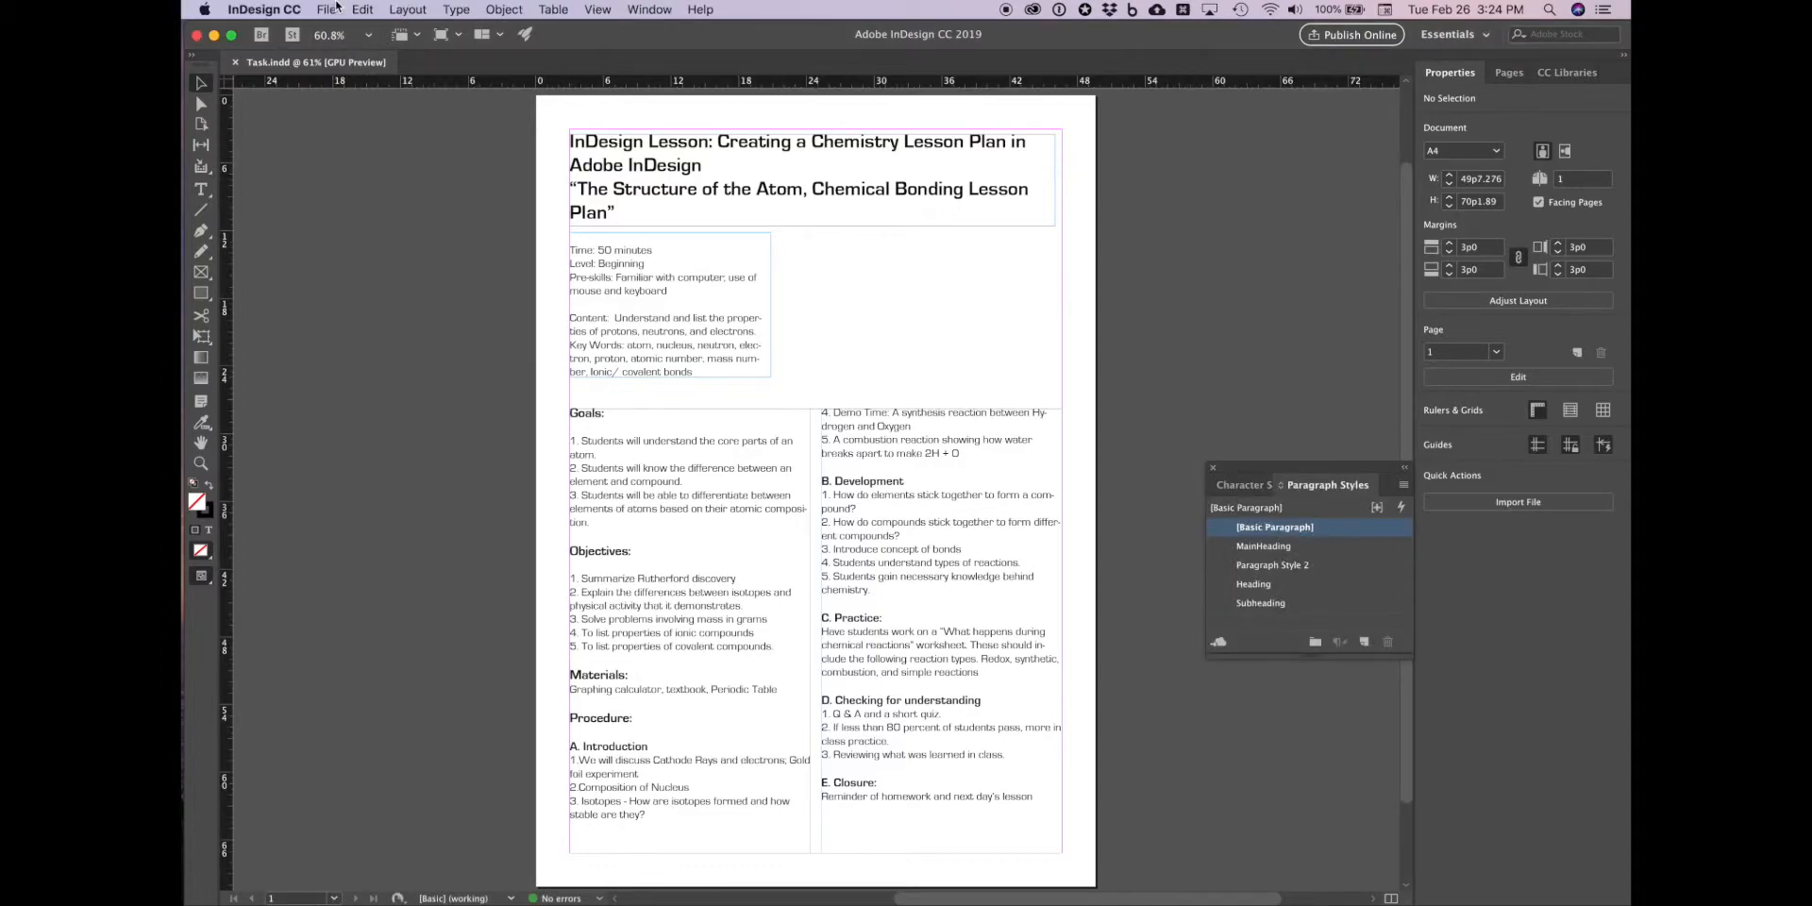
click(337, 7)
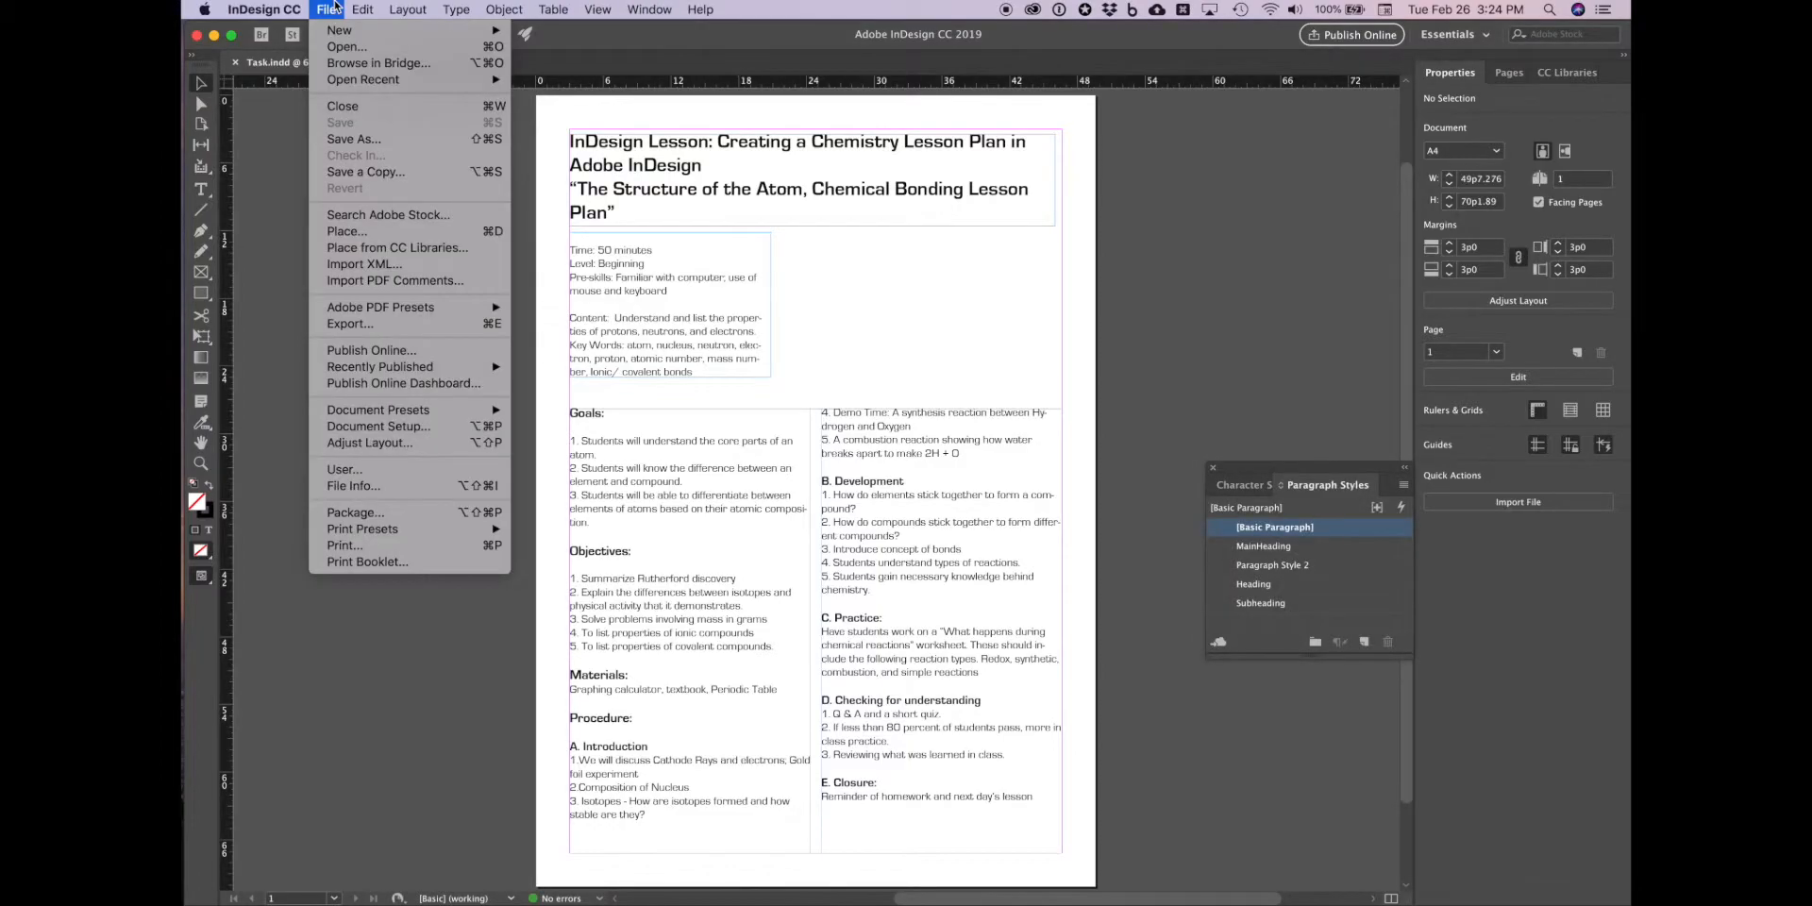
click(373, 232)
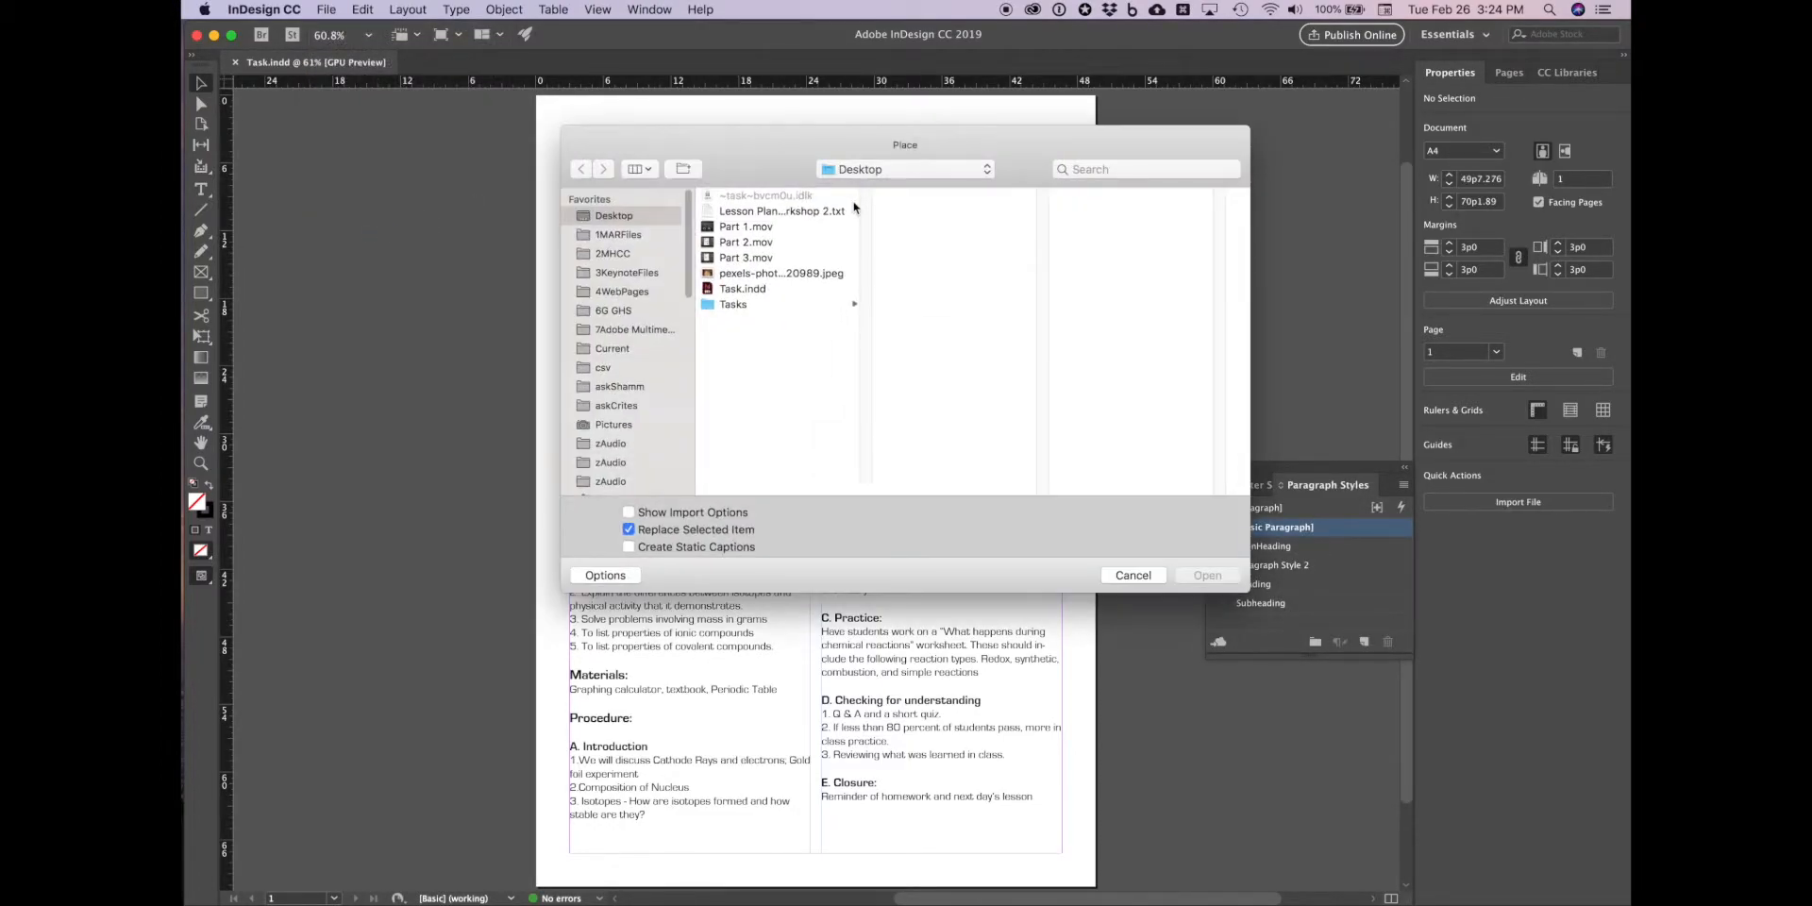
click(754, 273)
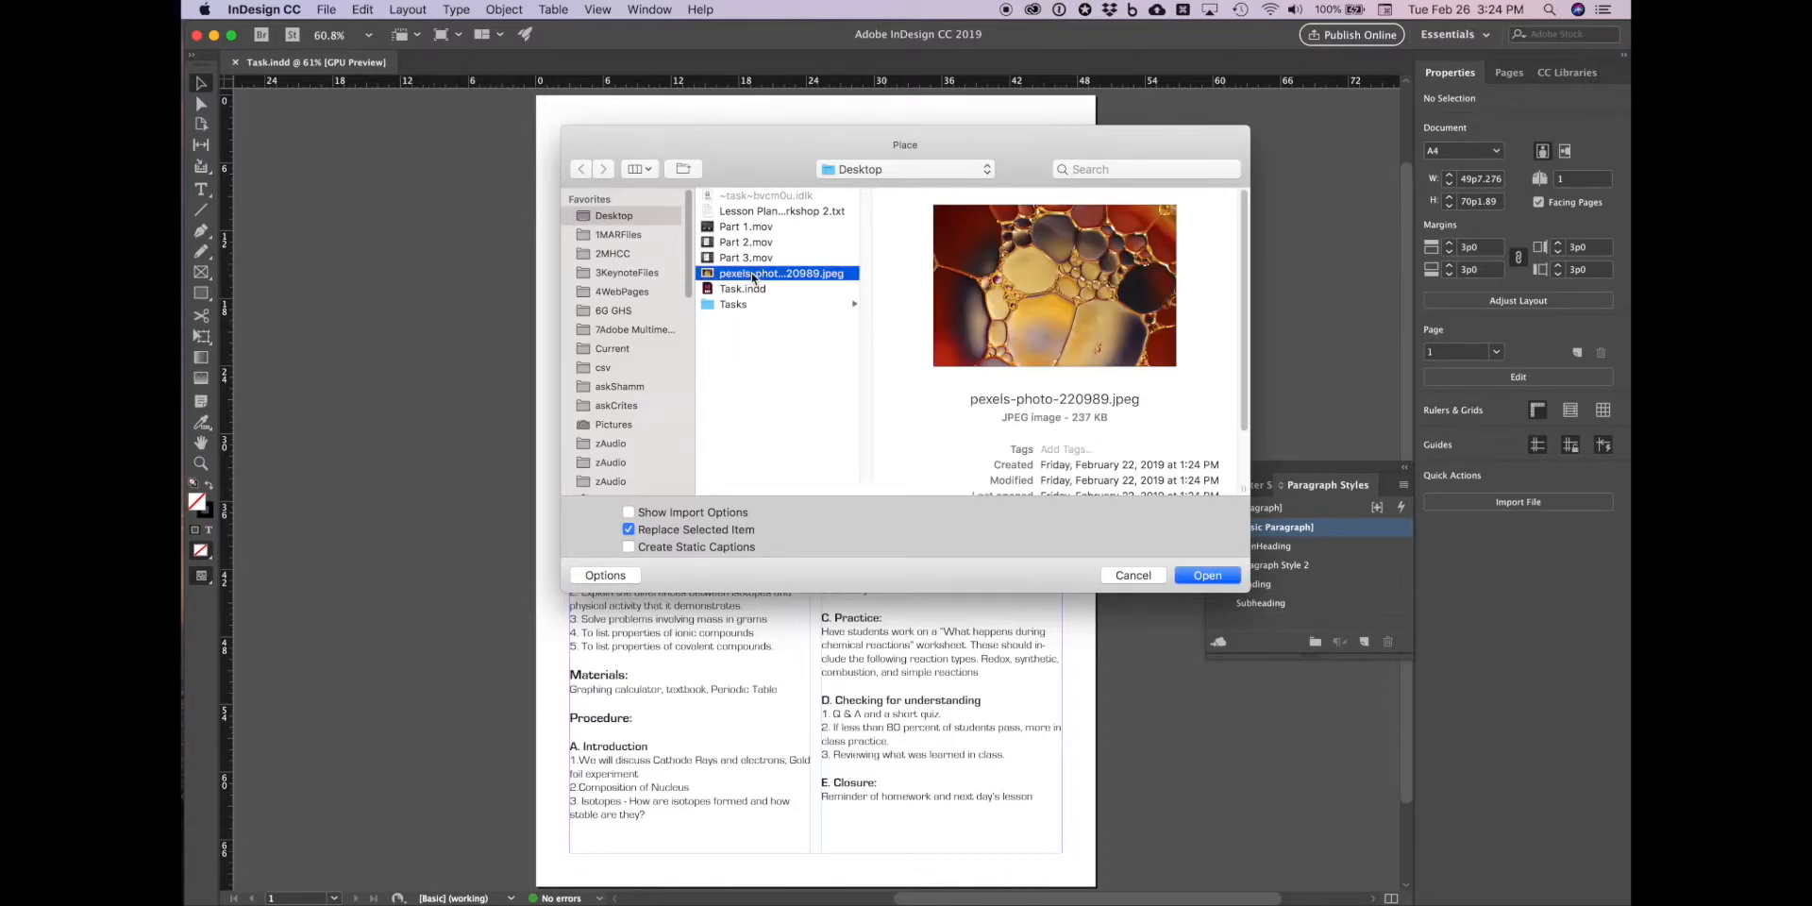
click(1207, 575)
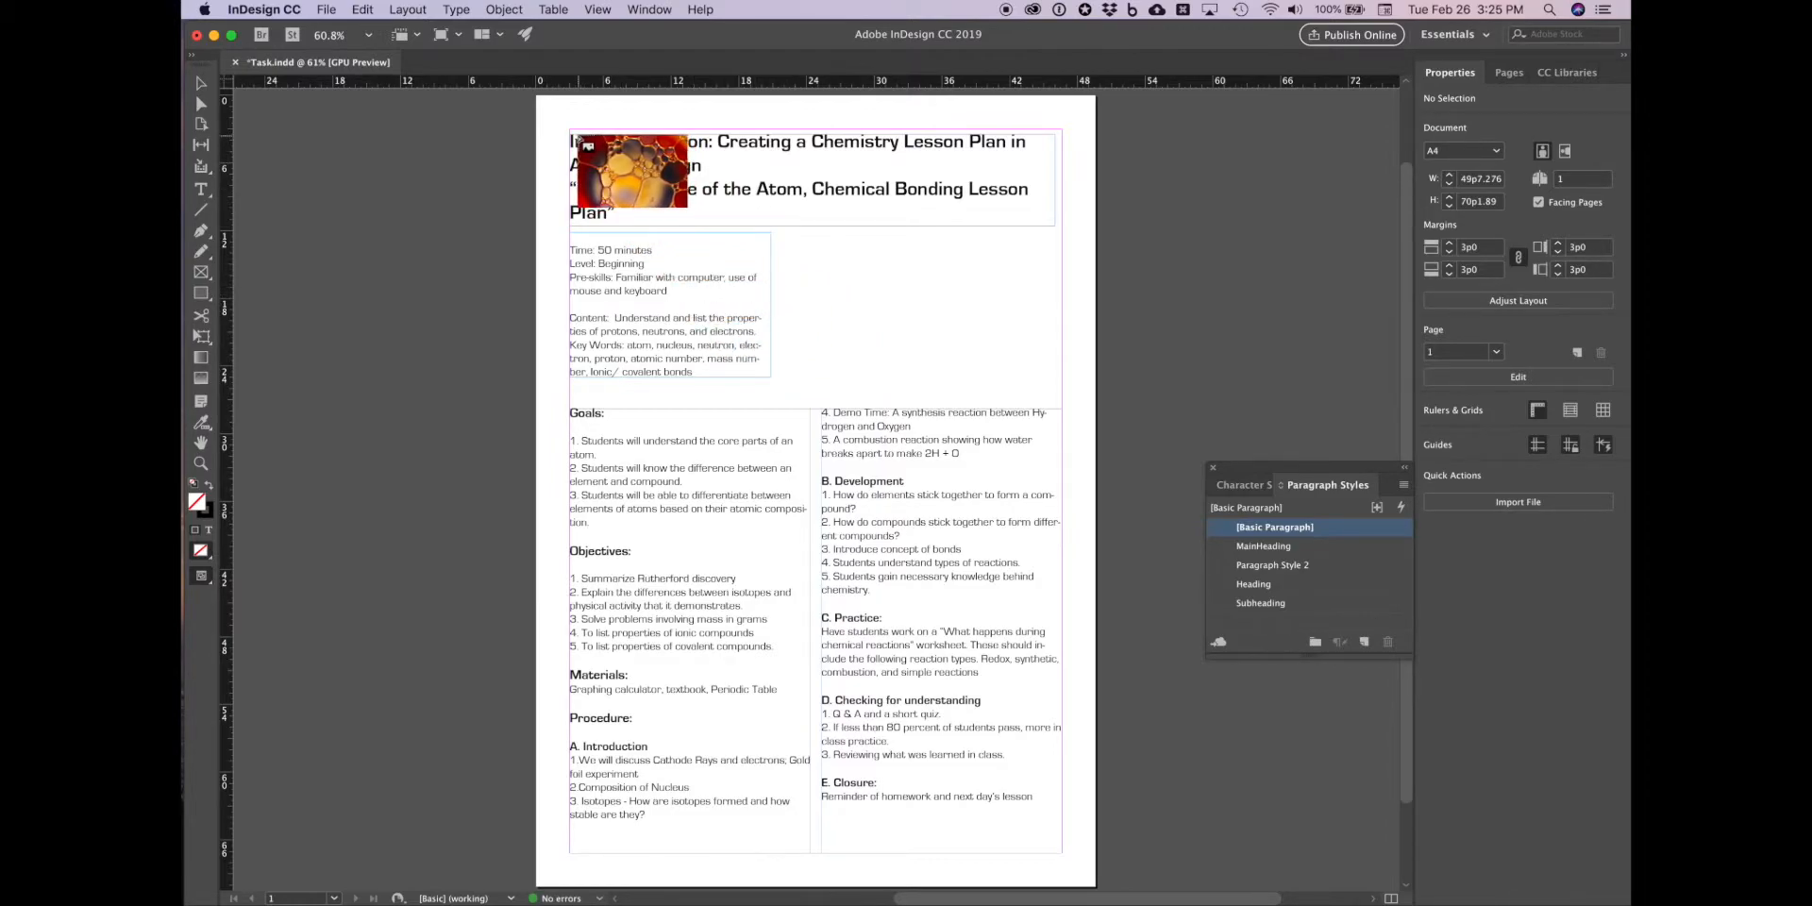
drag(566, 125, 1062, 396)
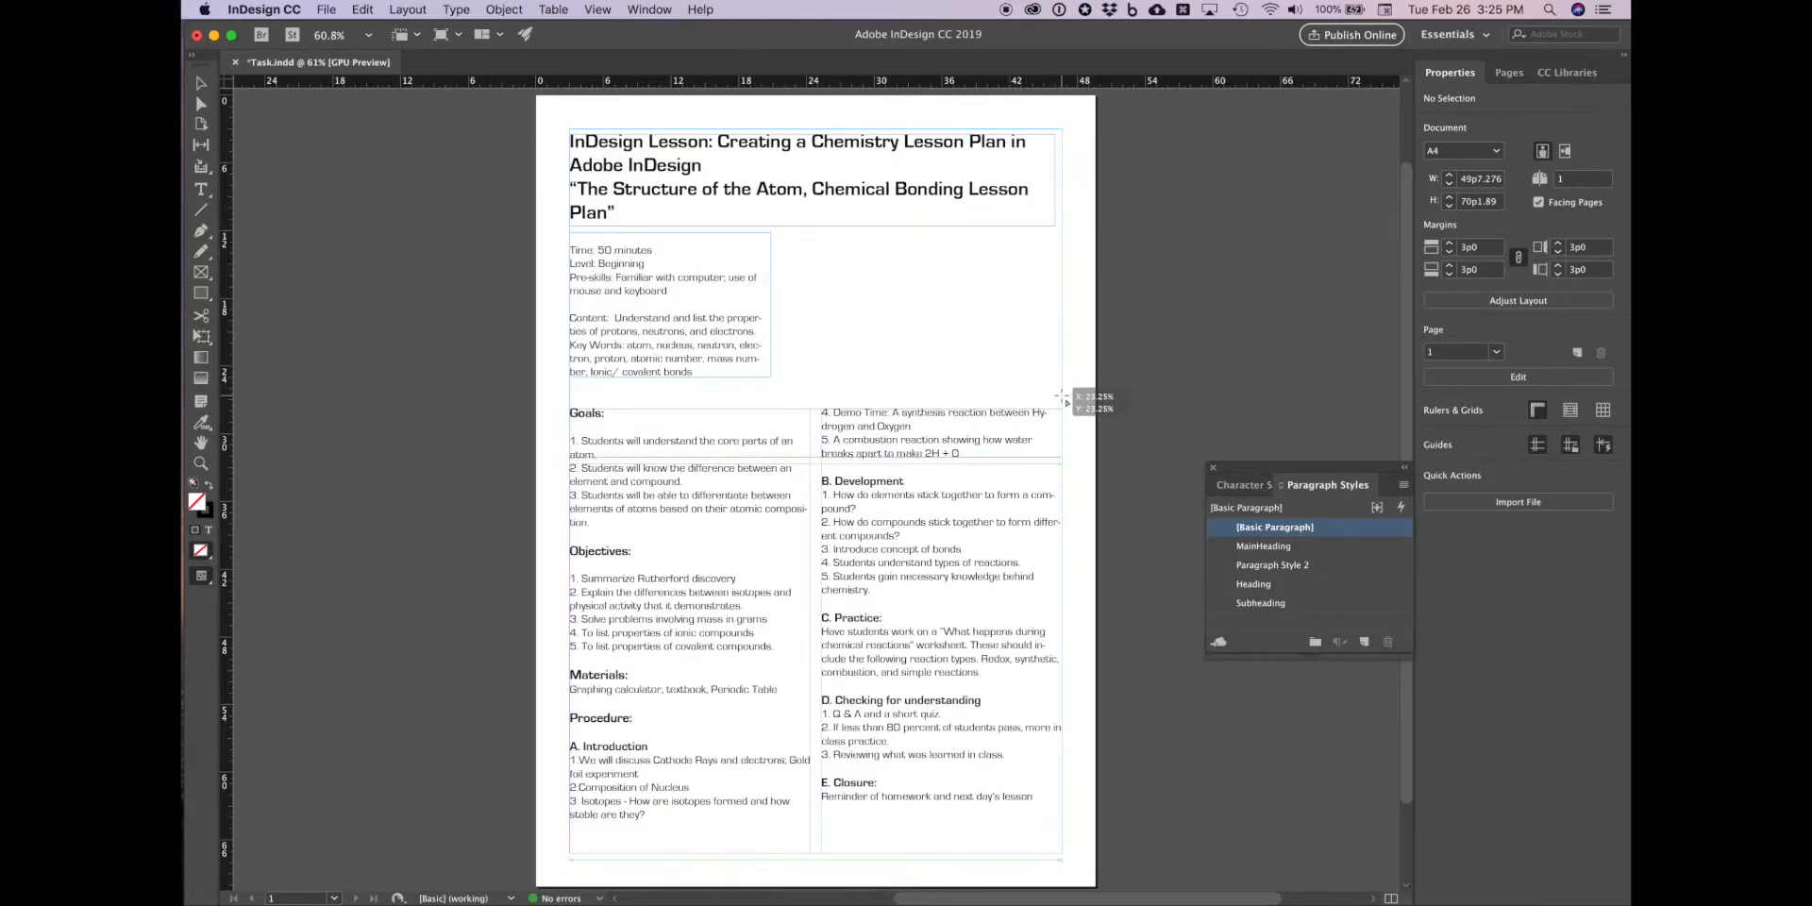
drag(1061, 396, 1064, 402)
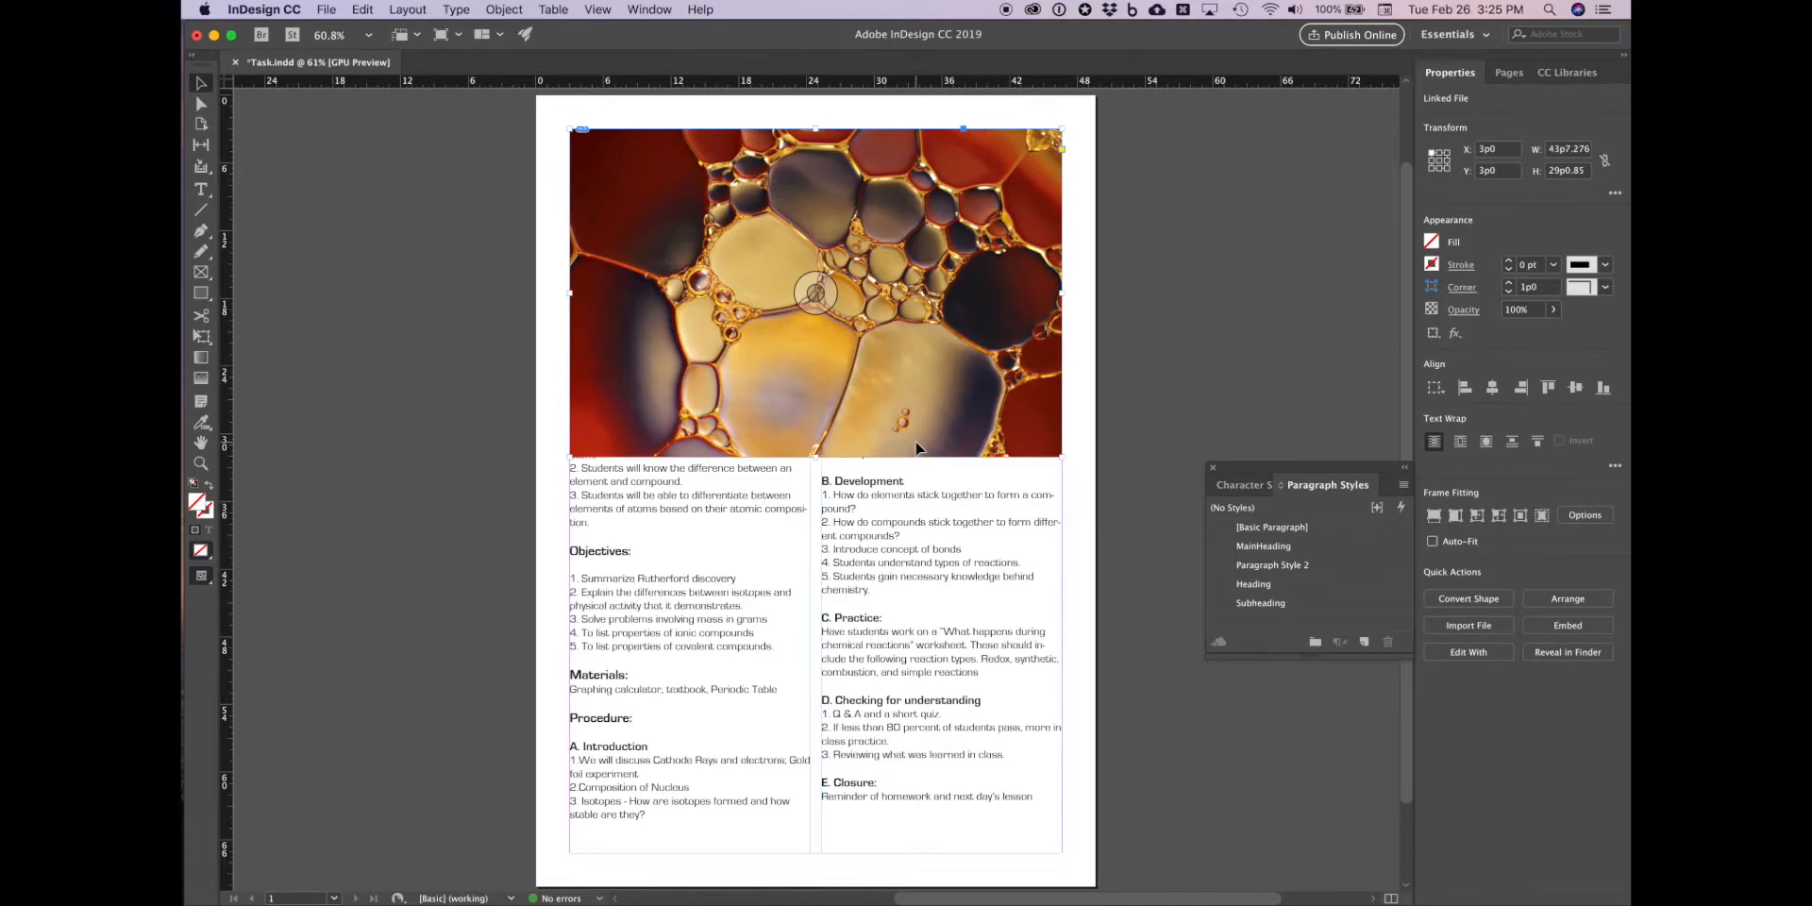
Step: Apply a vertical gradient feather to the placed photo, fading it out from about its middle down to its bottom edge
click(200, 380)
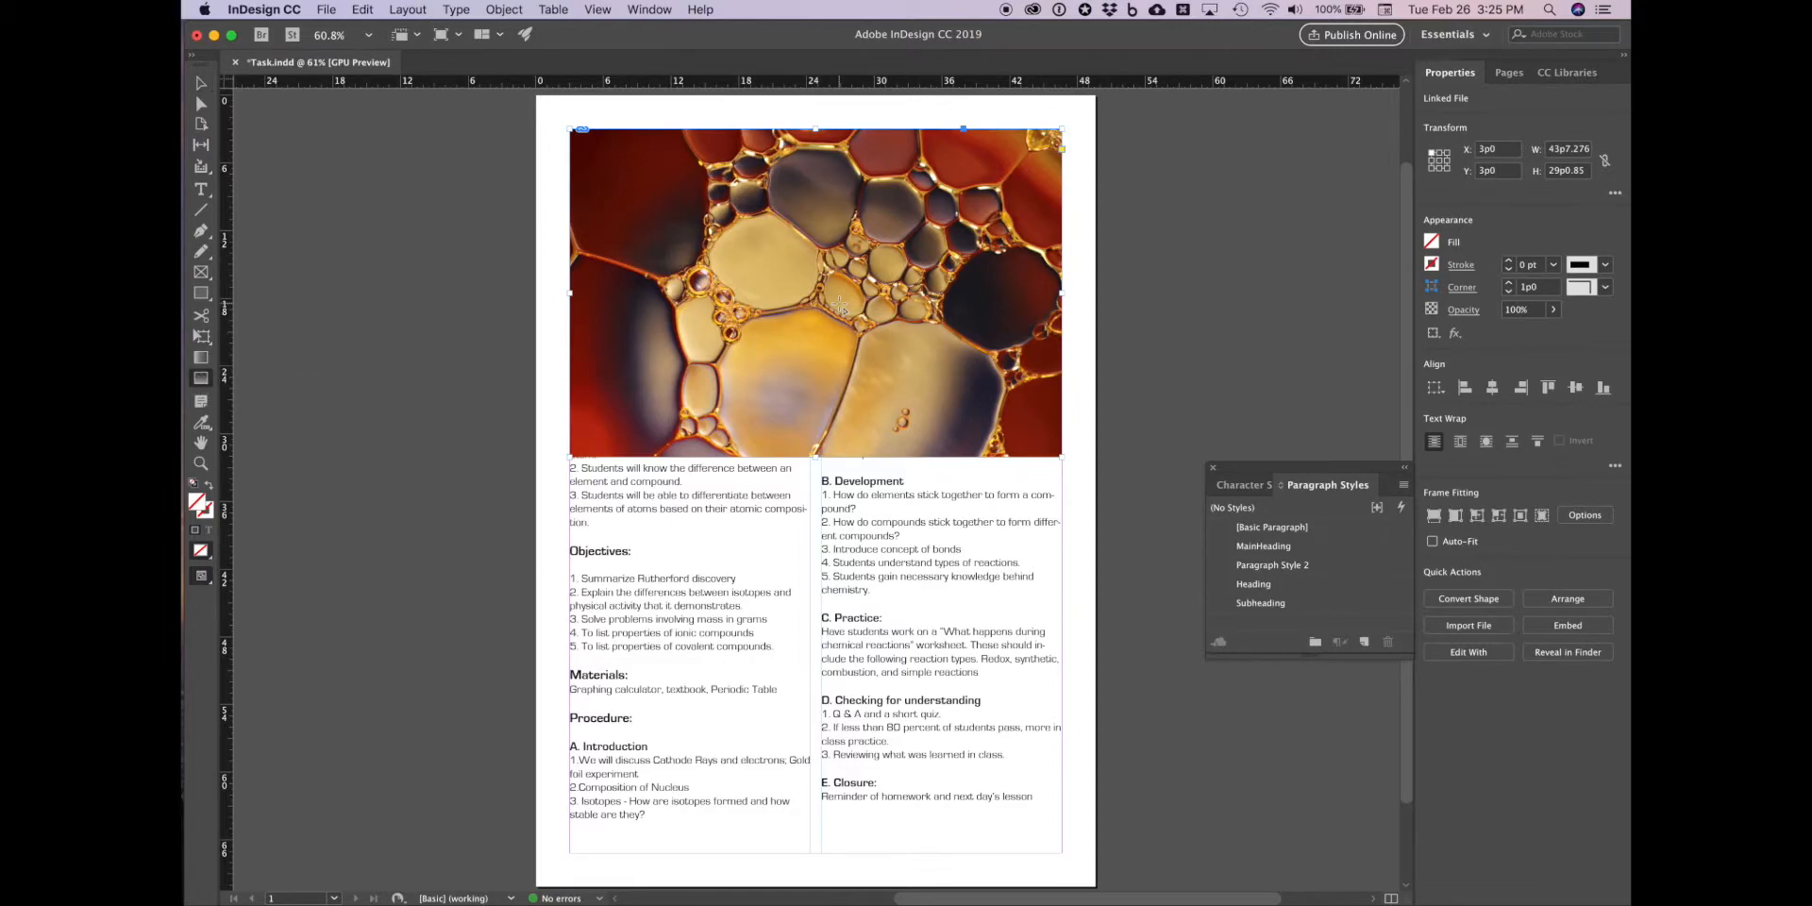
drag(838, 304, 839, 463)
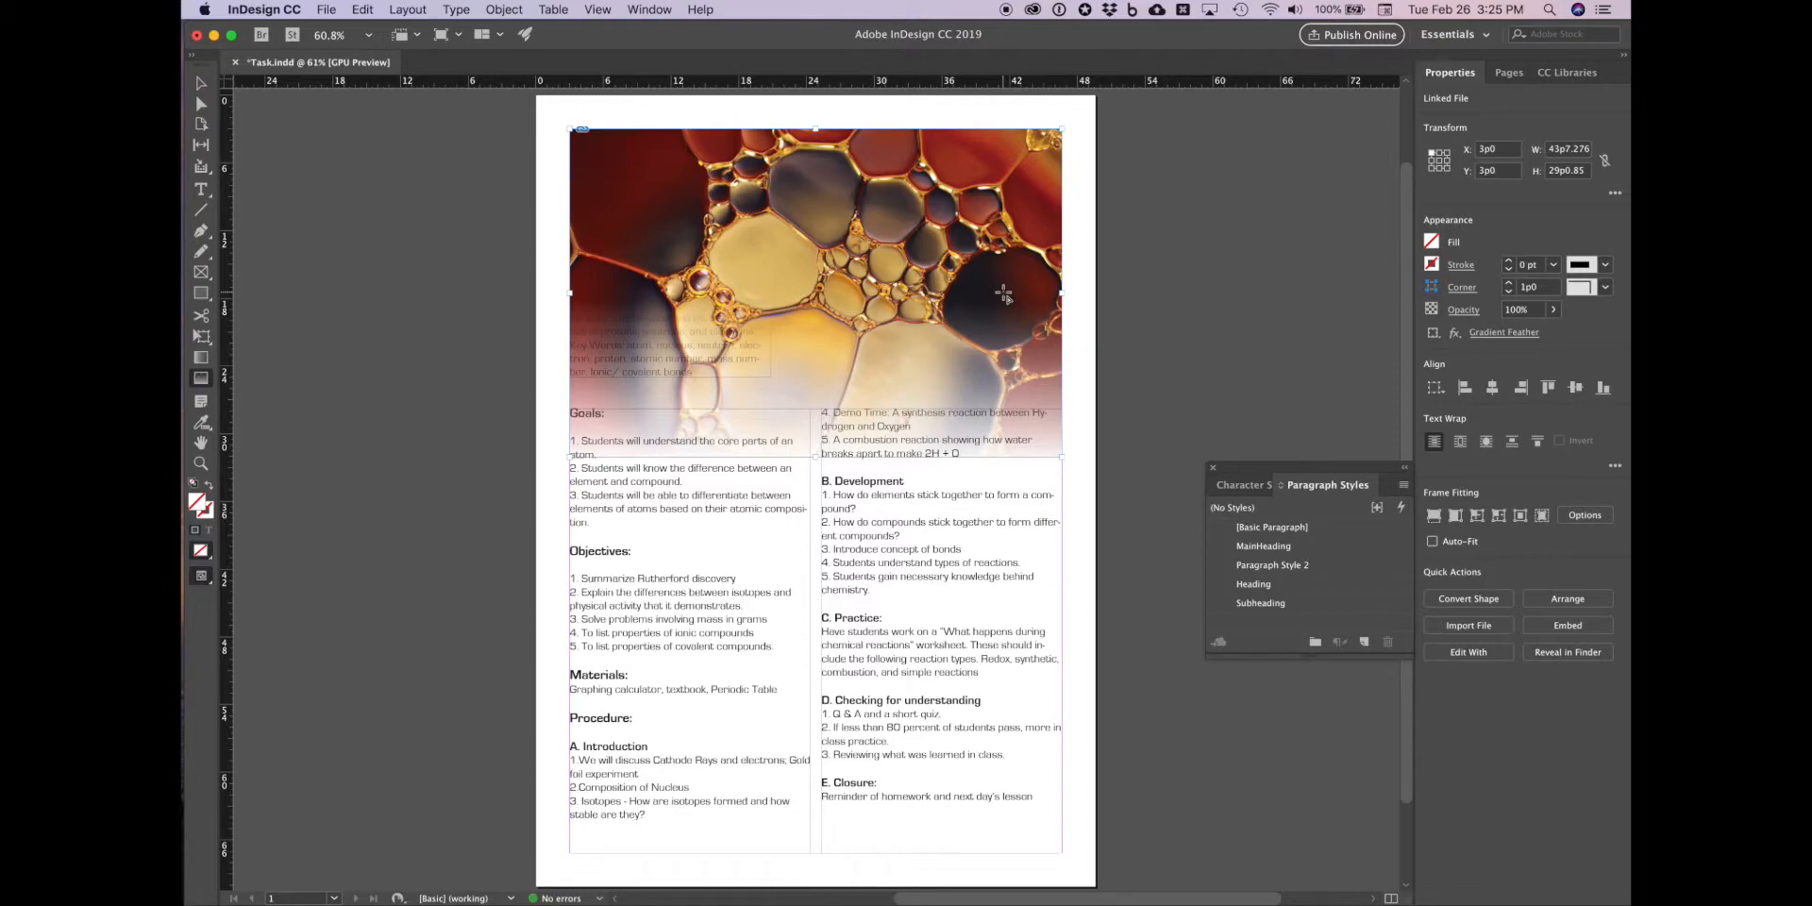
Step: Send the feathered header photo to the back so it sits behind the title and lesson text
click(201, 83)
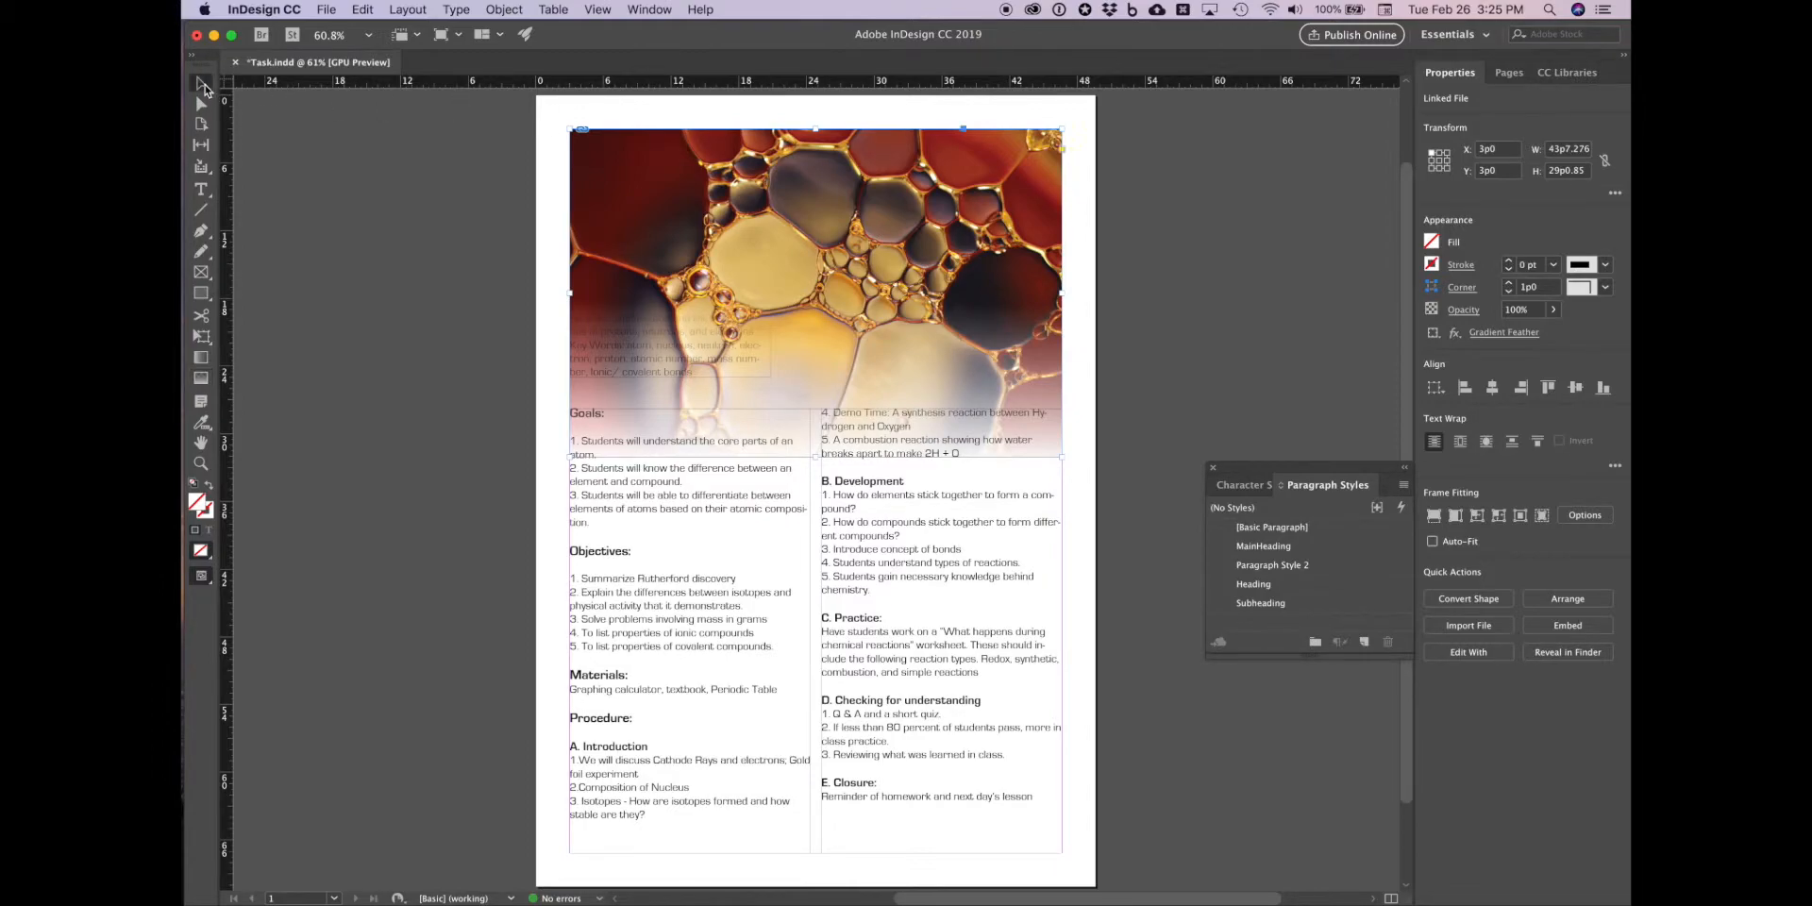
right_click(932, 277)
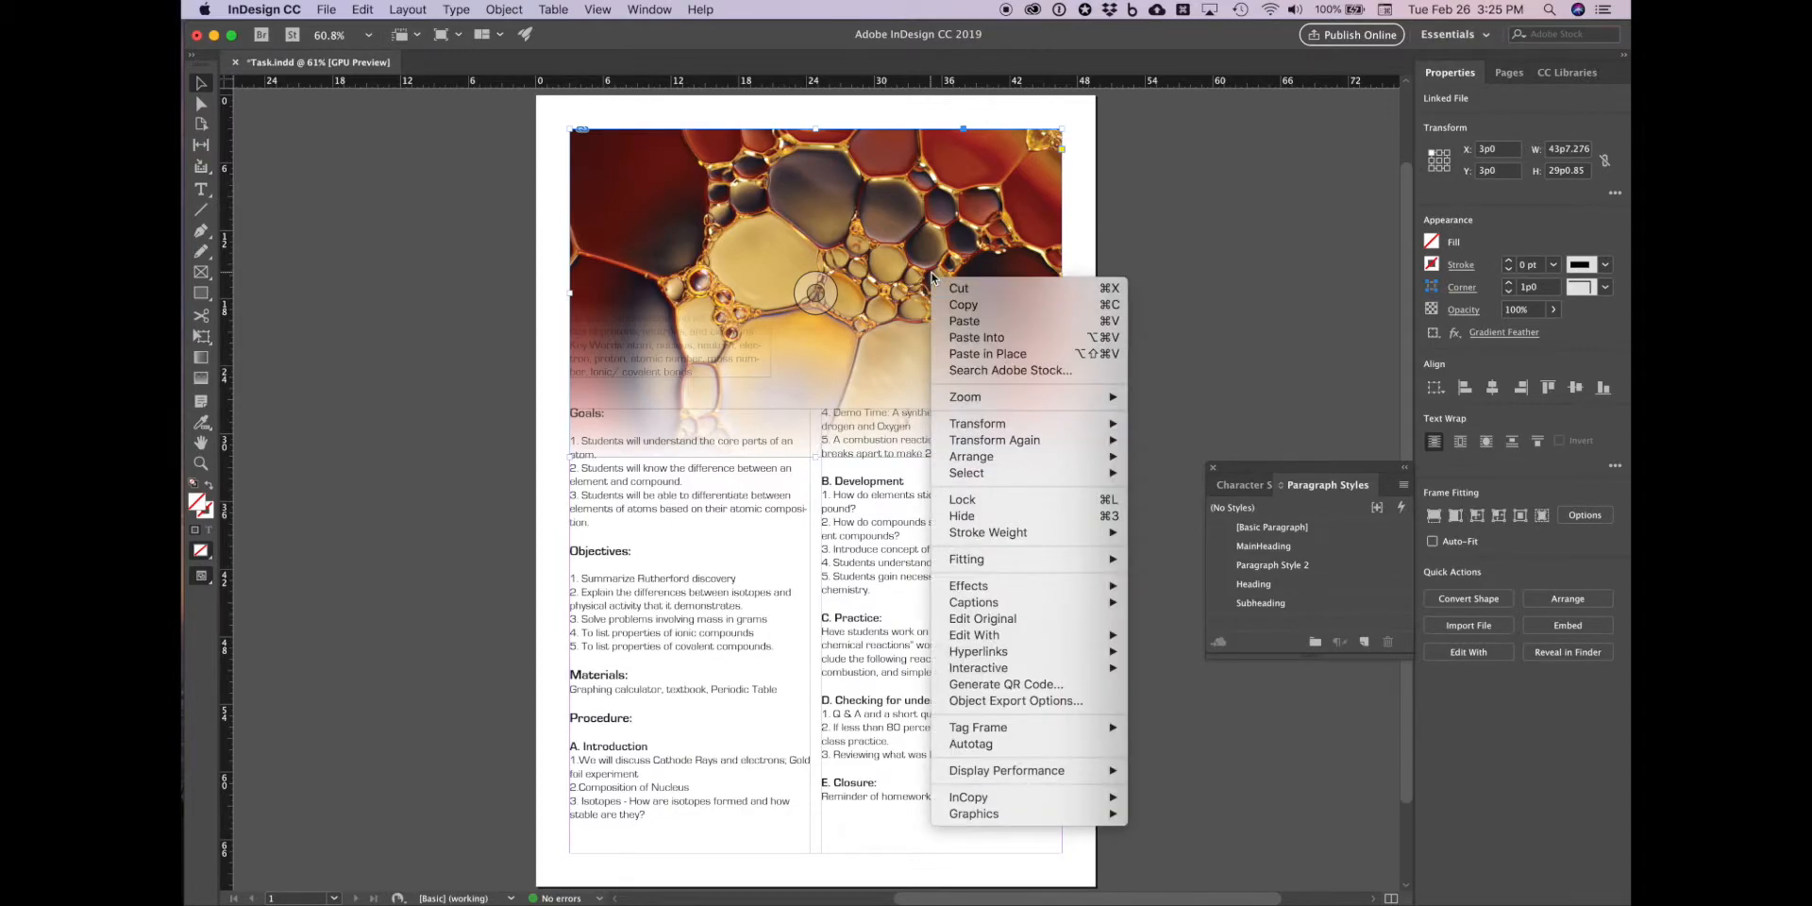
mouse_move(1038, 458)
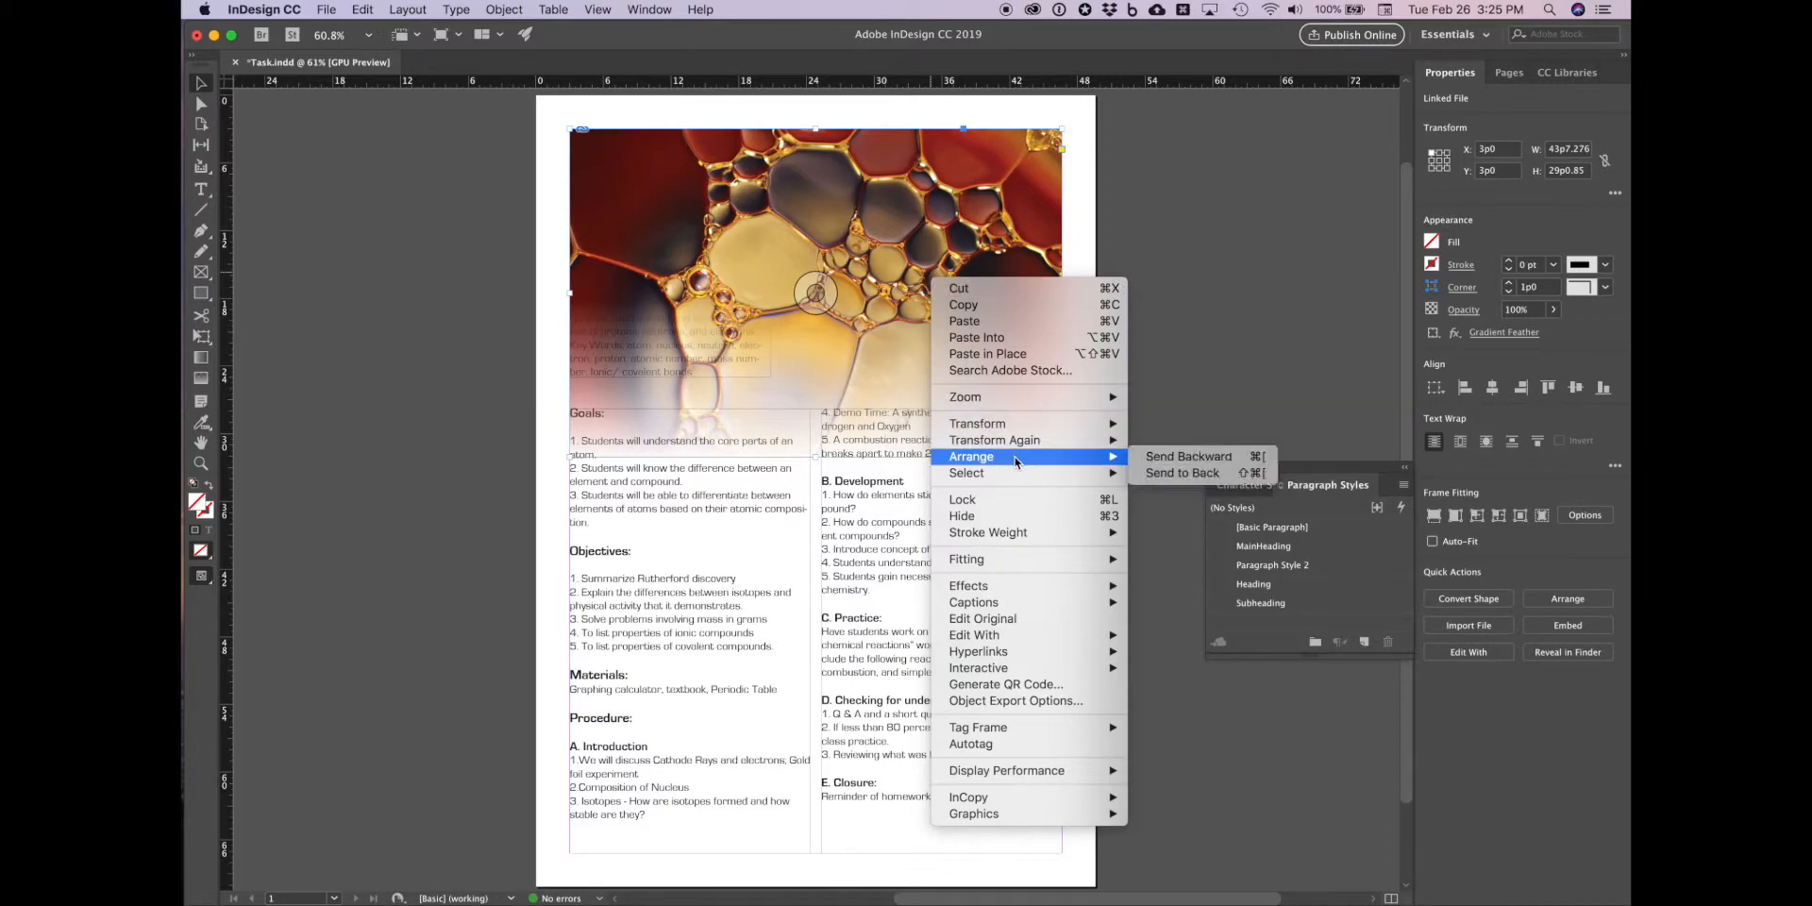
click(1174, 475)
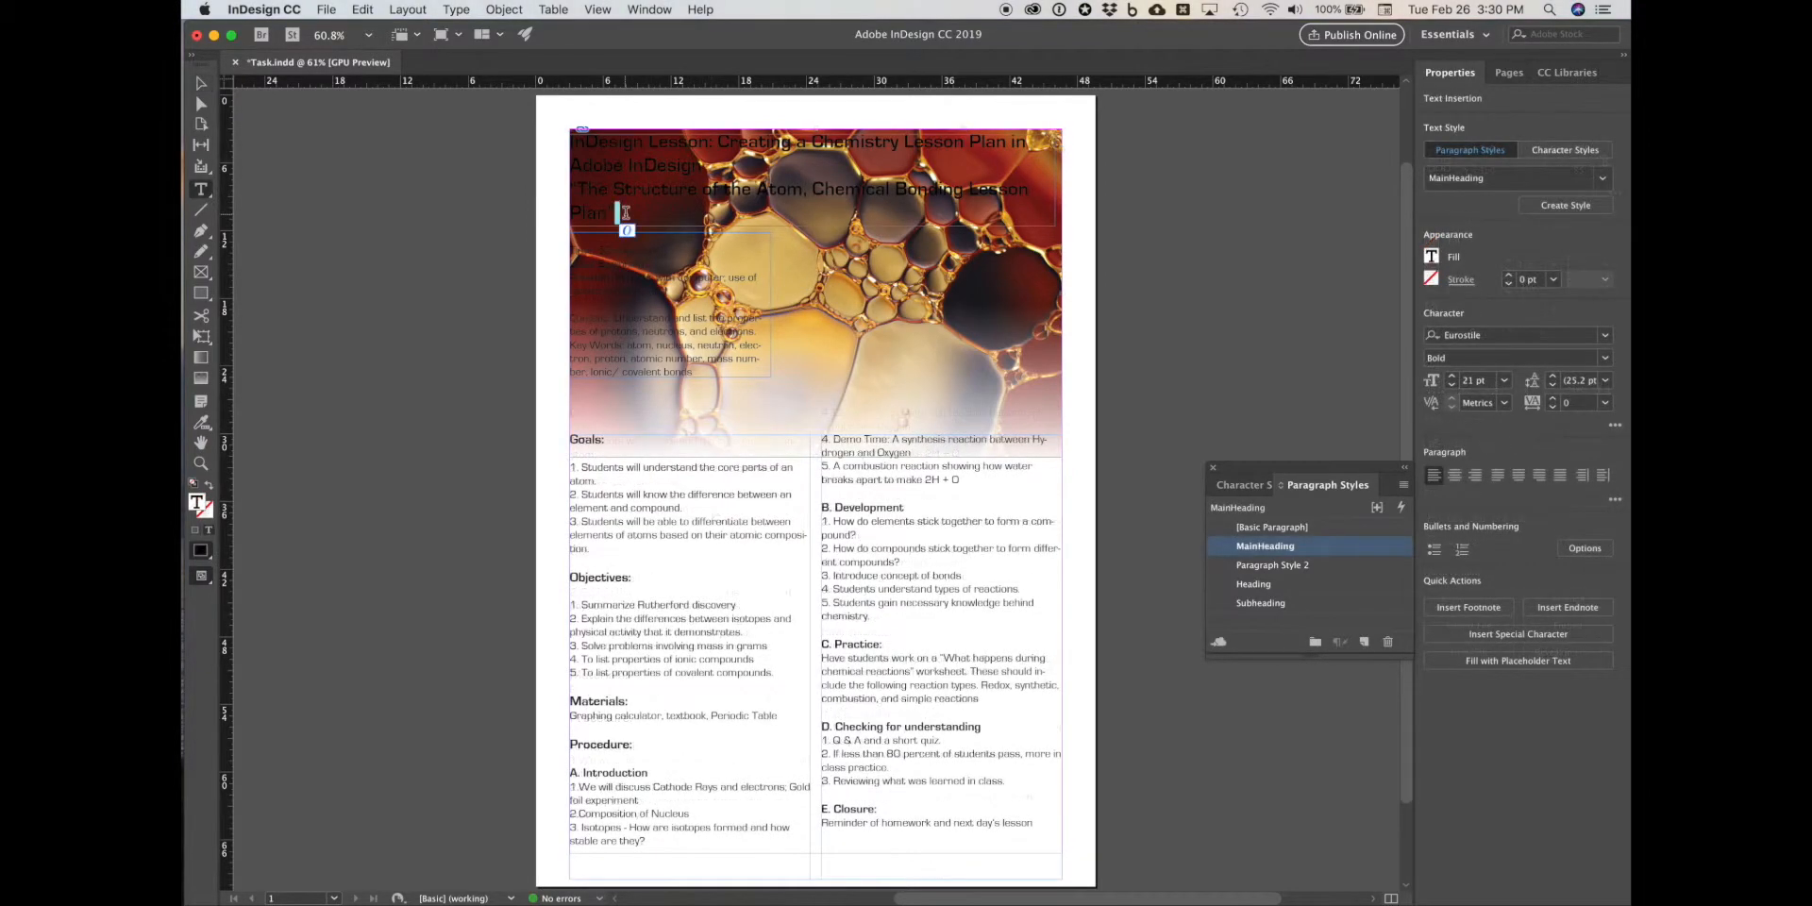
Step: Recolour all of the title text over the photo with the Paper swatch and deselect it
drag(622, 212, 570, 146)
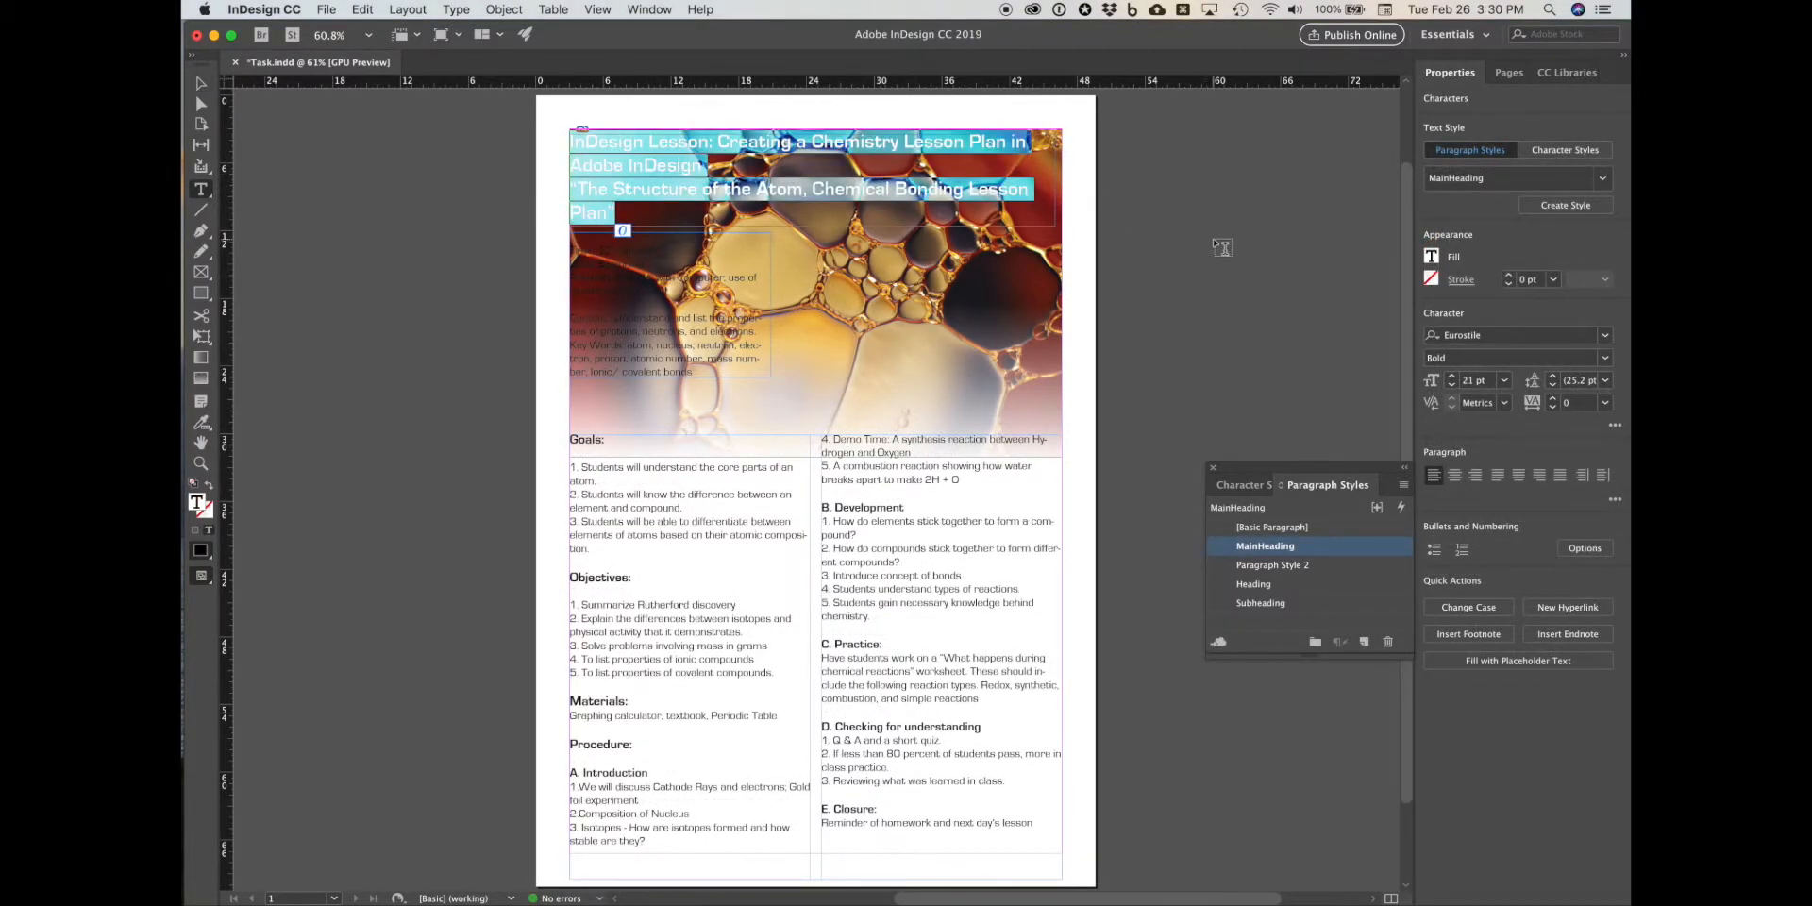
click(1431, 255)
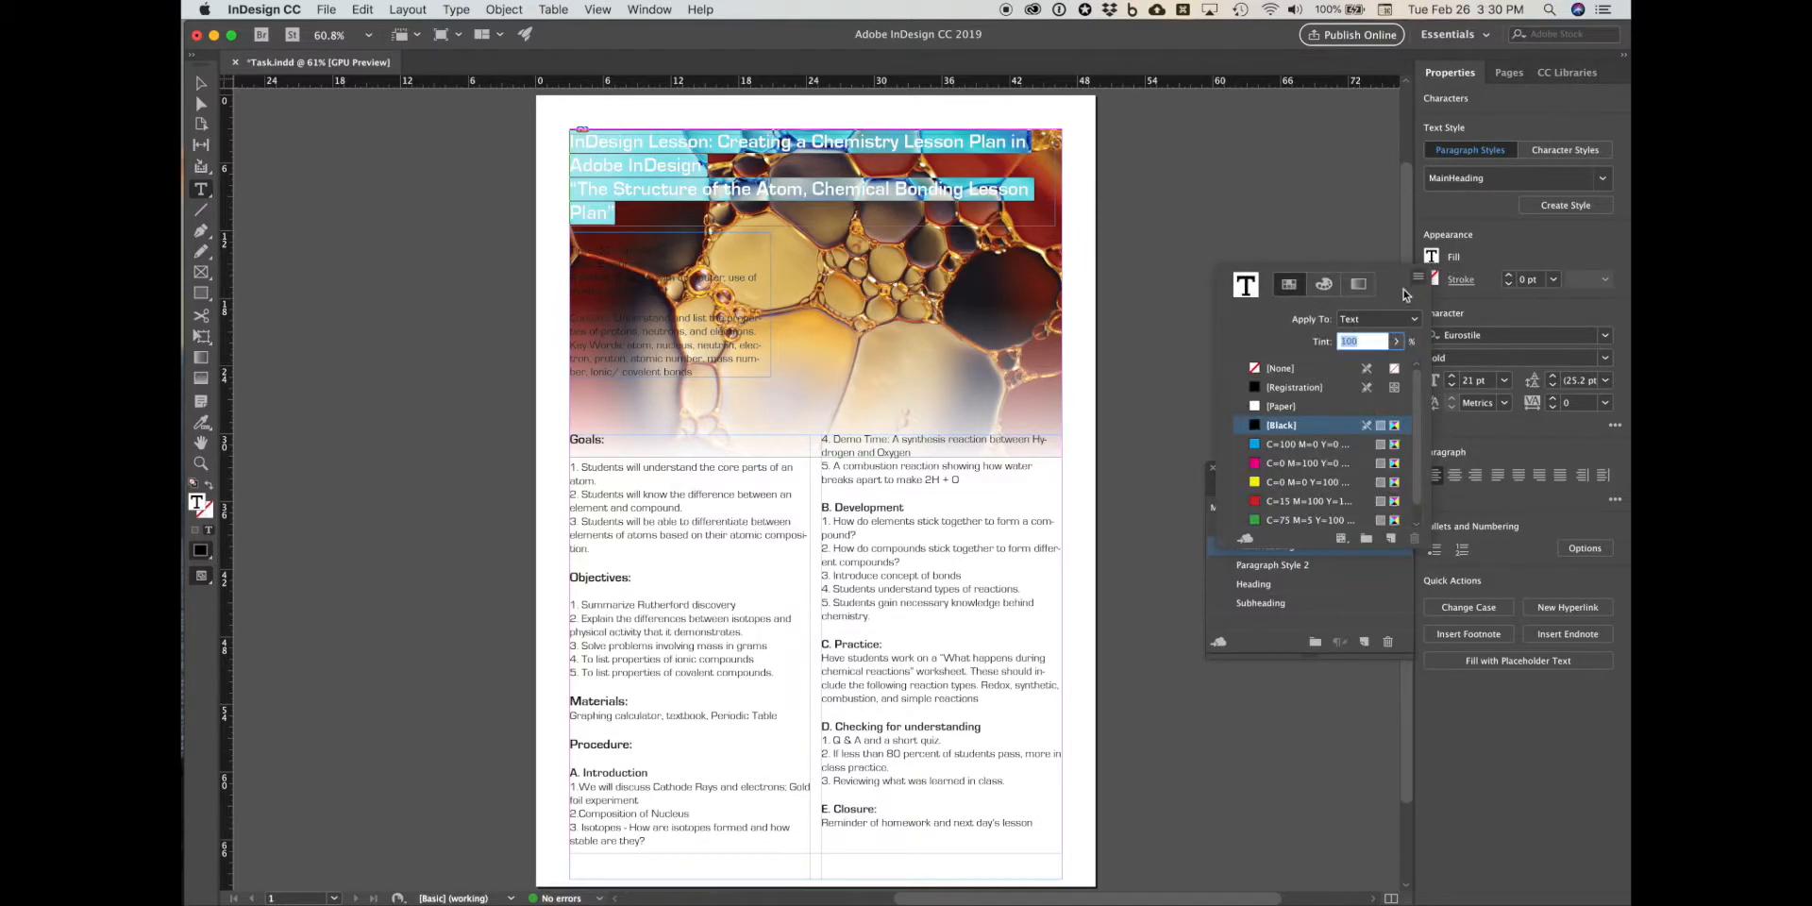
click(1282, 406)
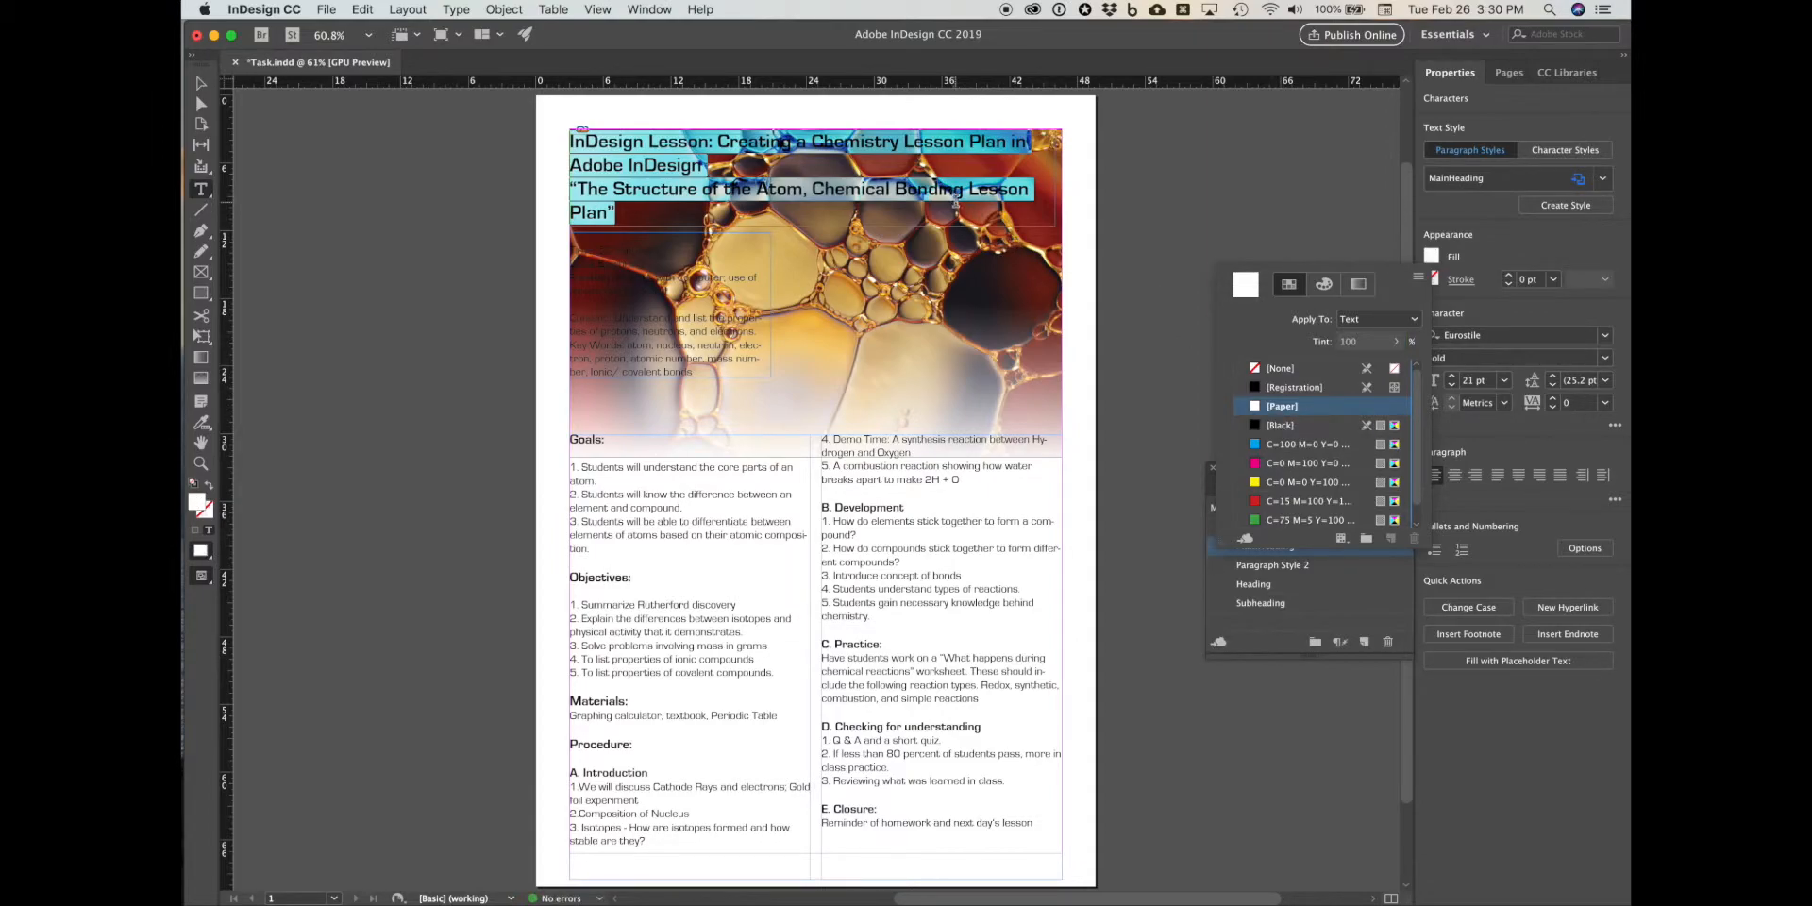
click(1203, 229)
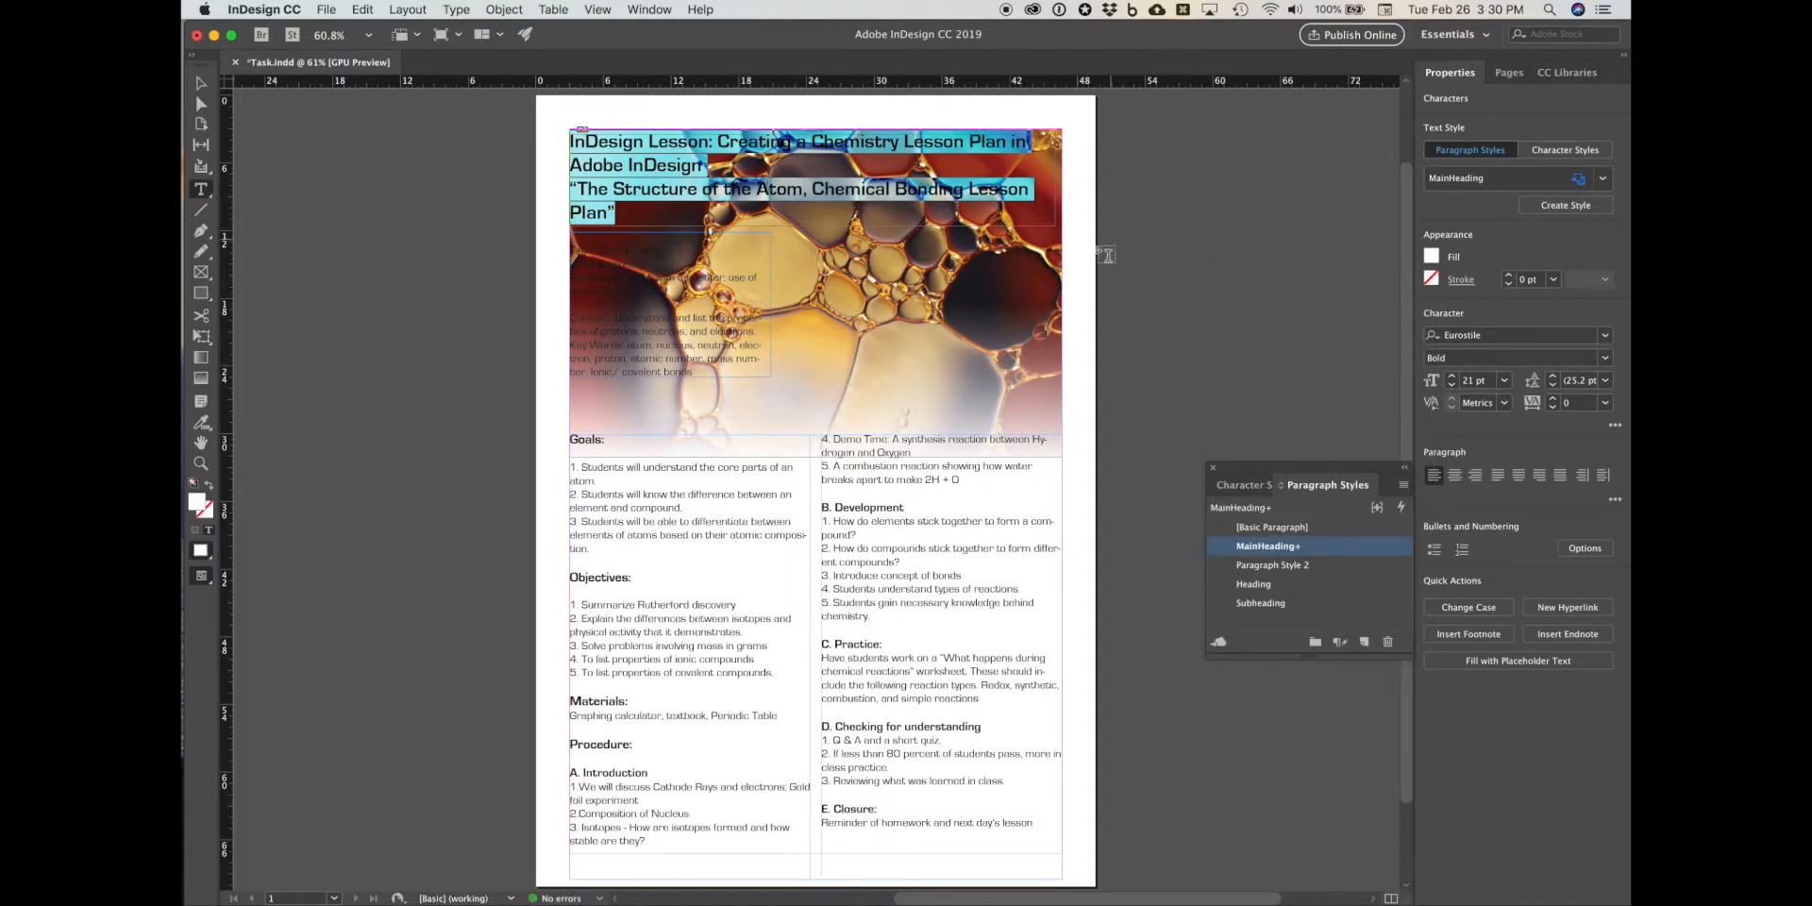
click(1081, 269)
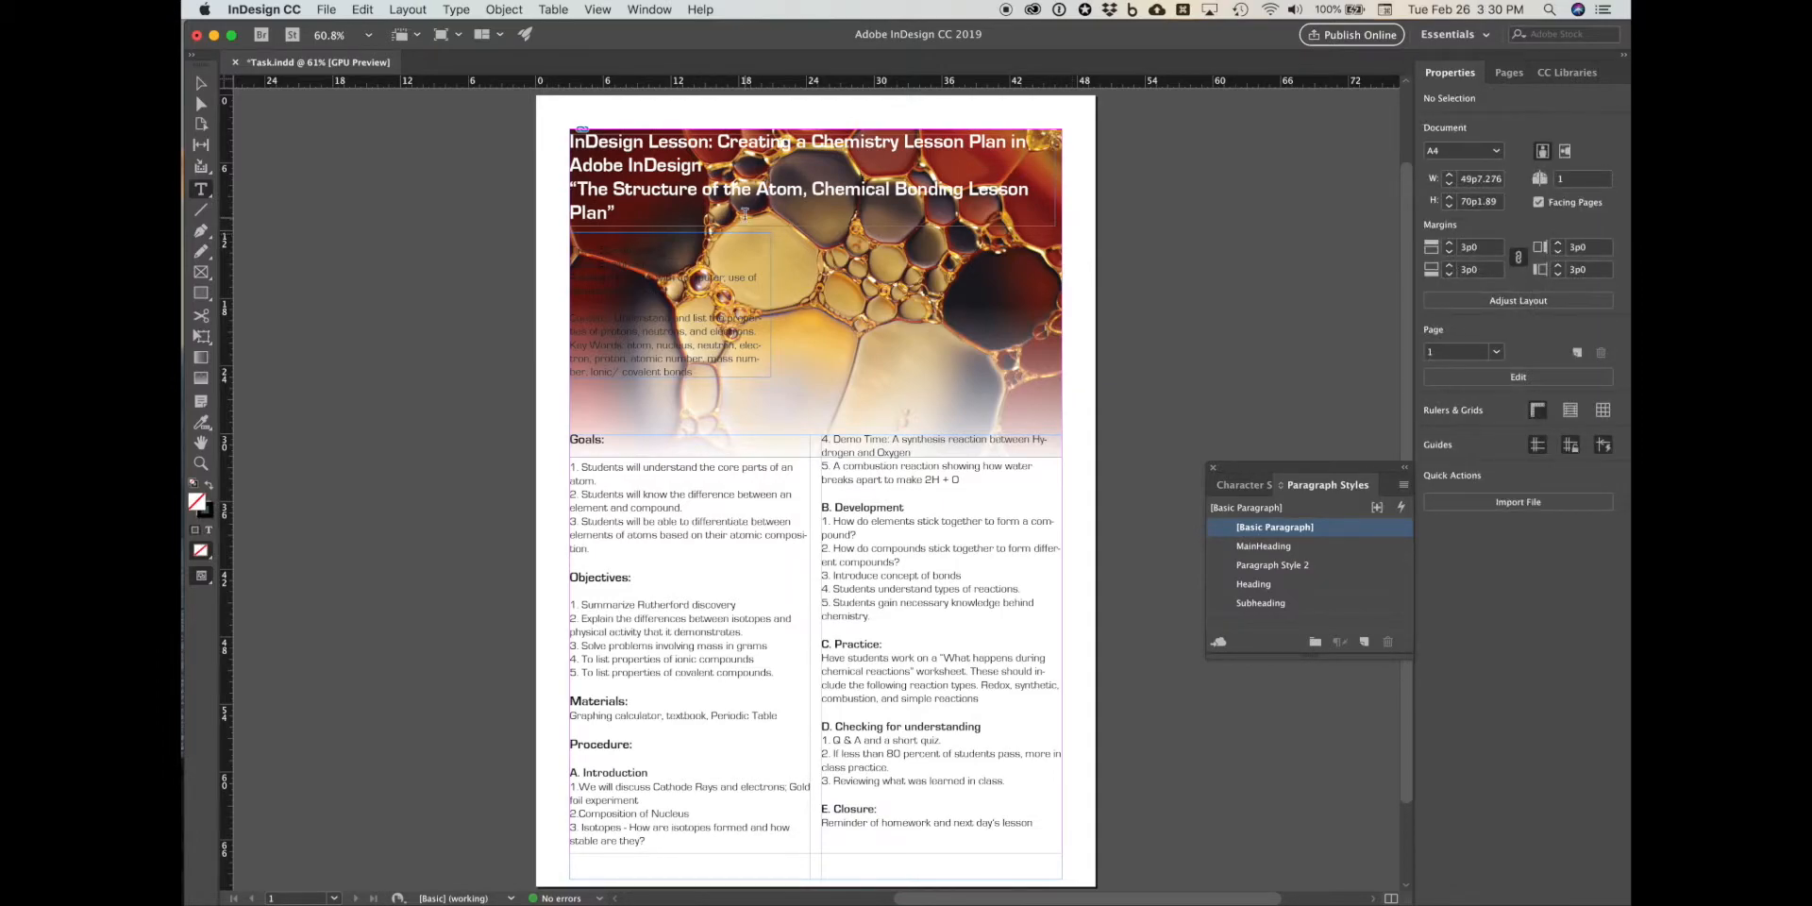
Step: Add a drop shadow effect to the title text frame and raise its opacity to 100%
click(201, 83)
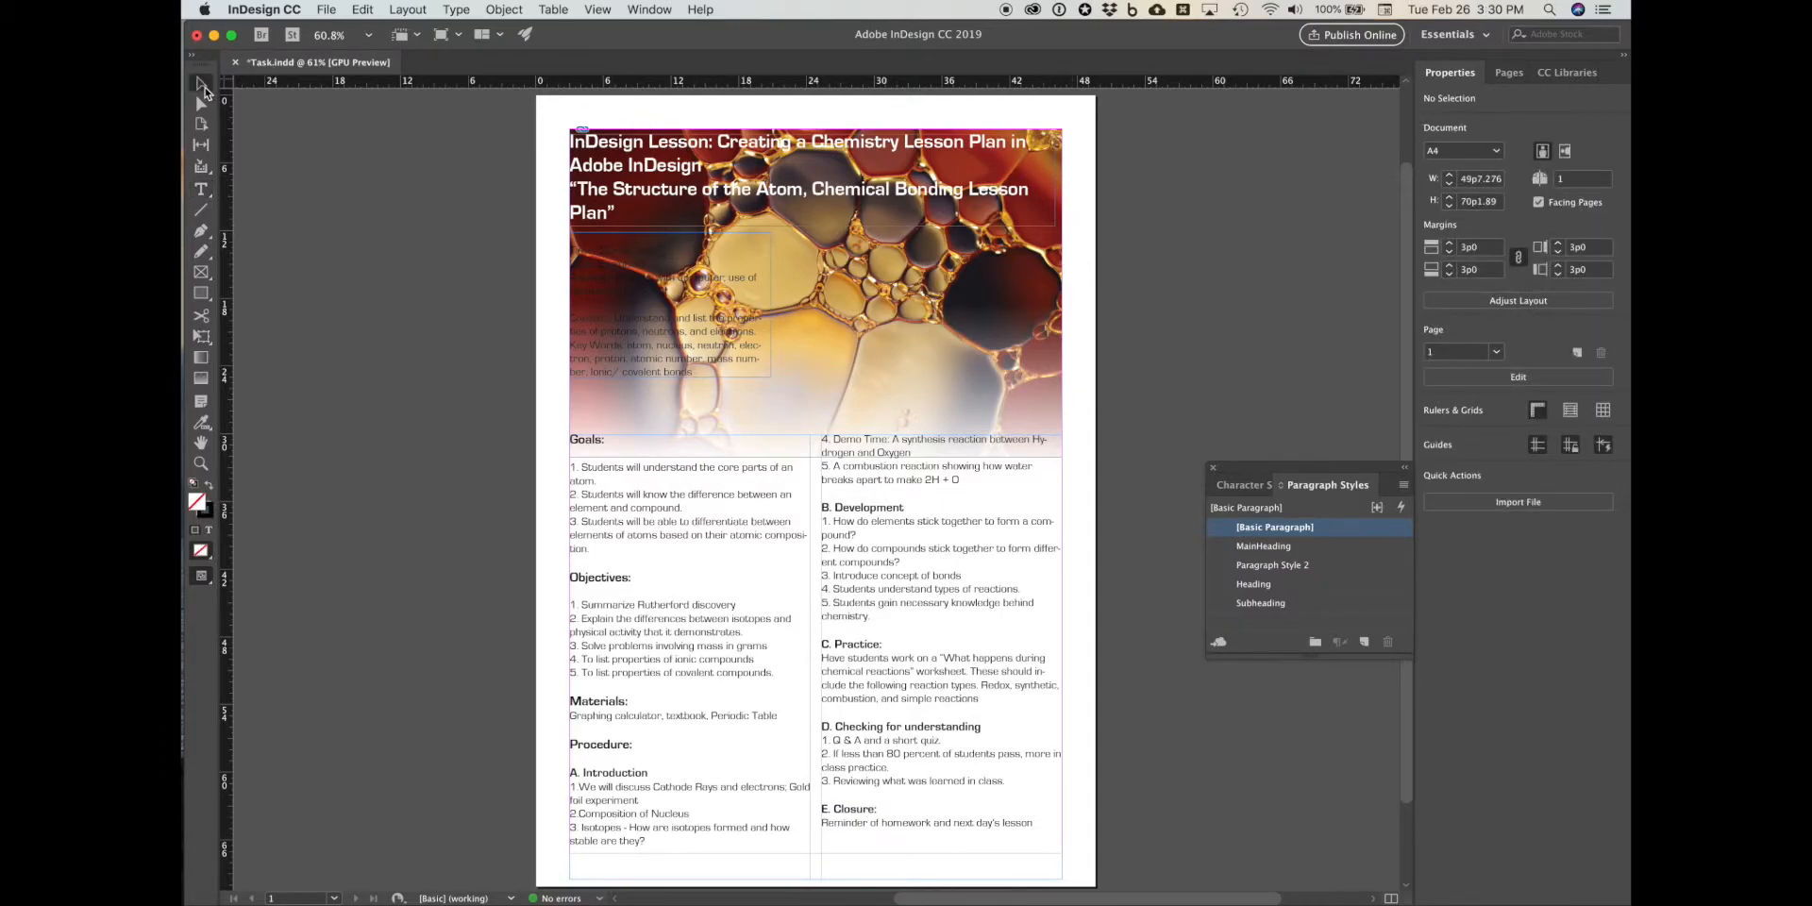
click(630, 192)
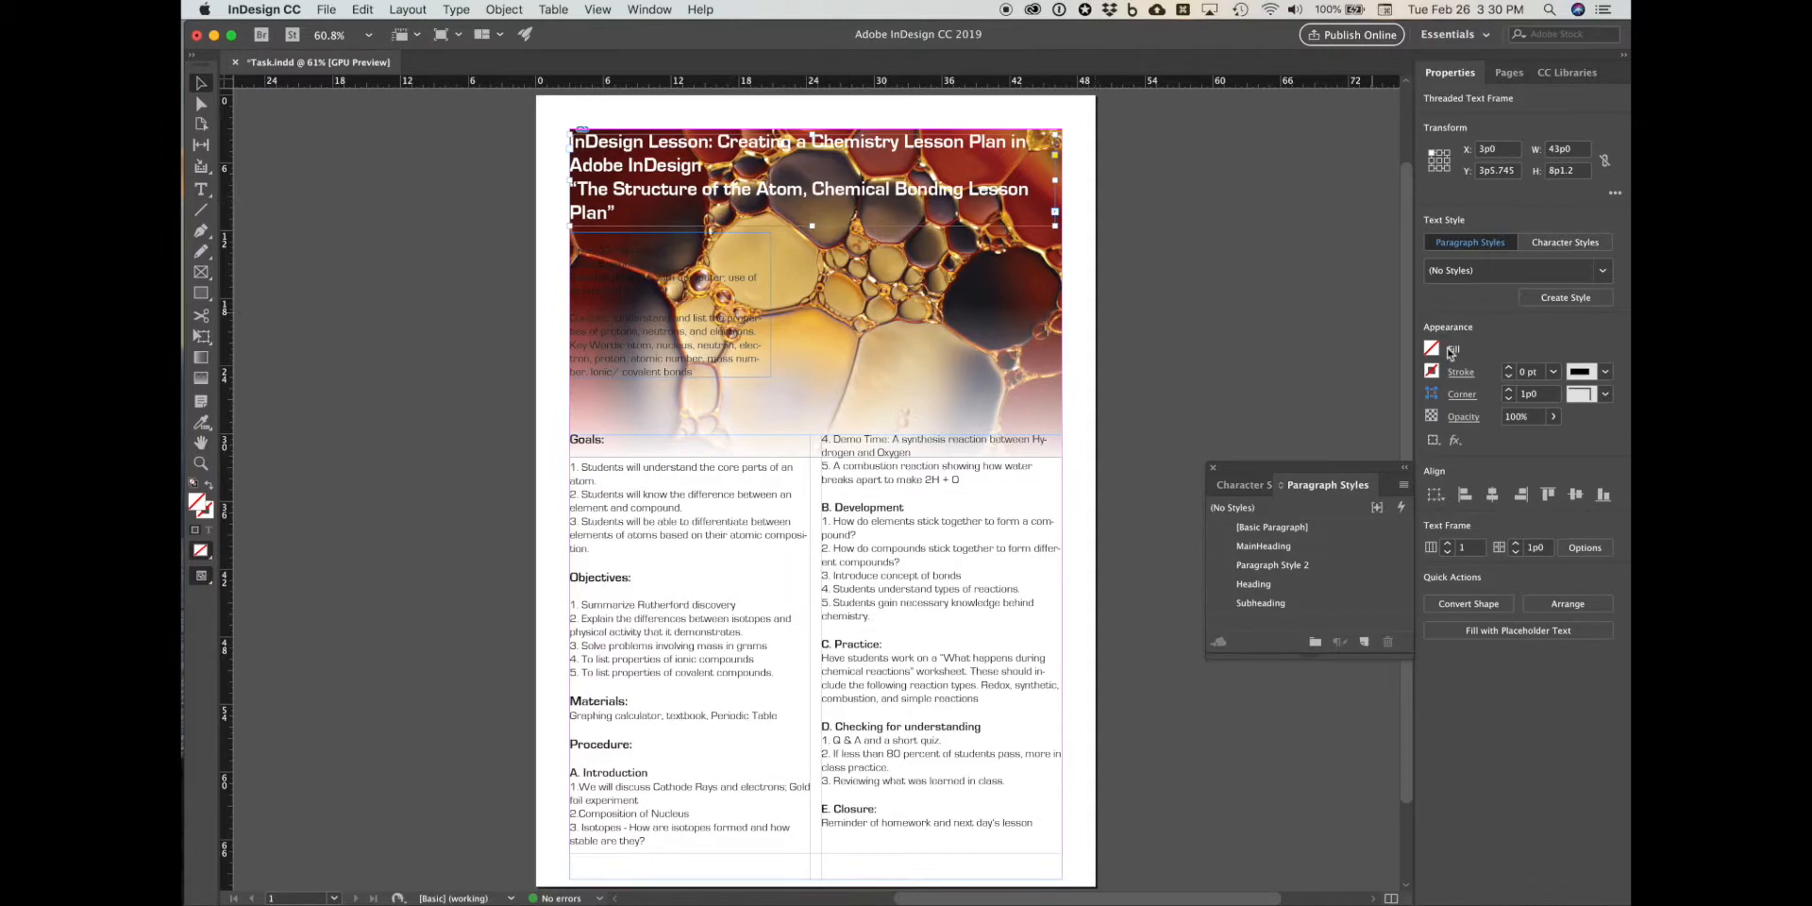
click(1455, 441)
click(1425, 473)
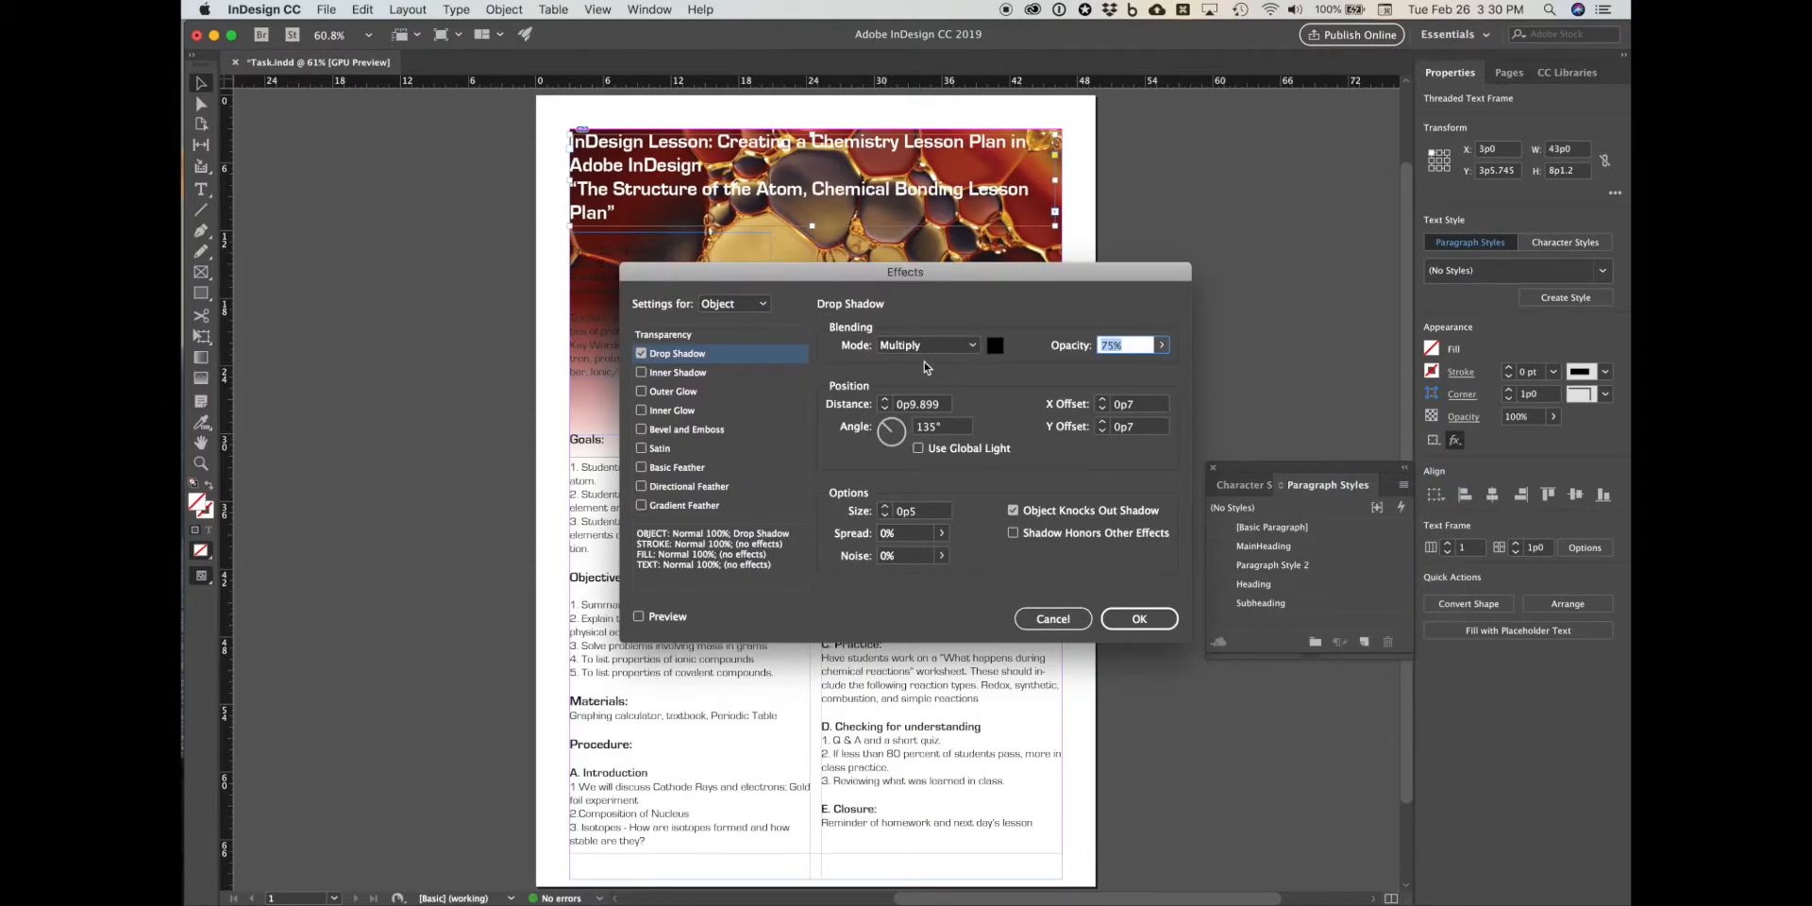
click(1161, 346)
drag(1140, 366, 1166, 366)
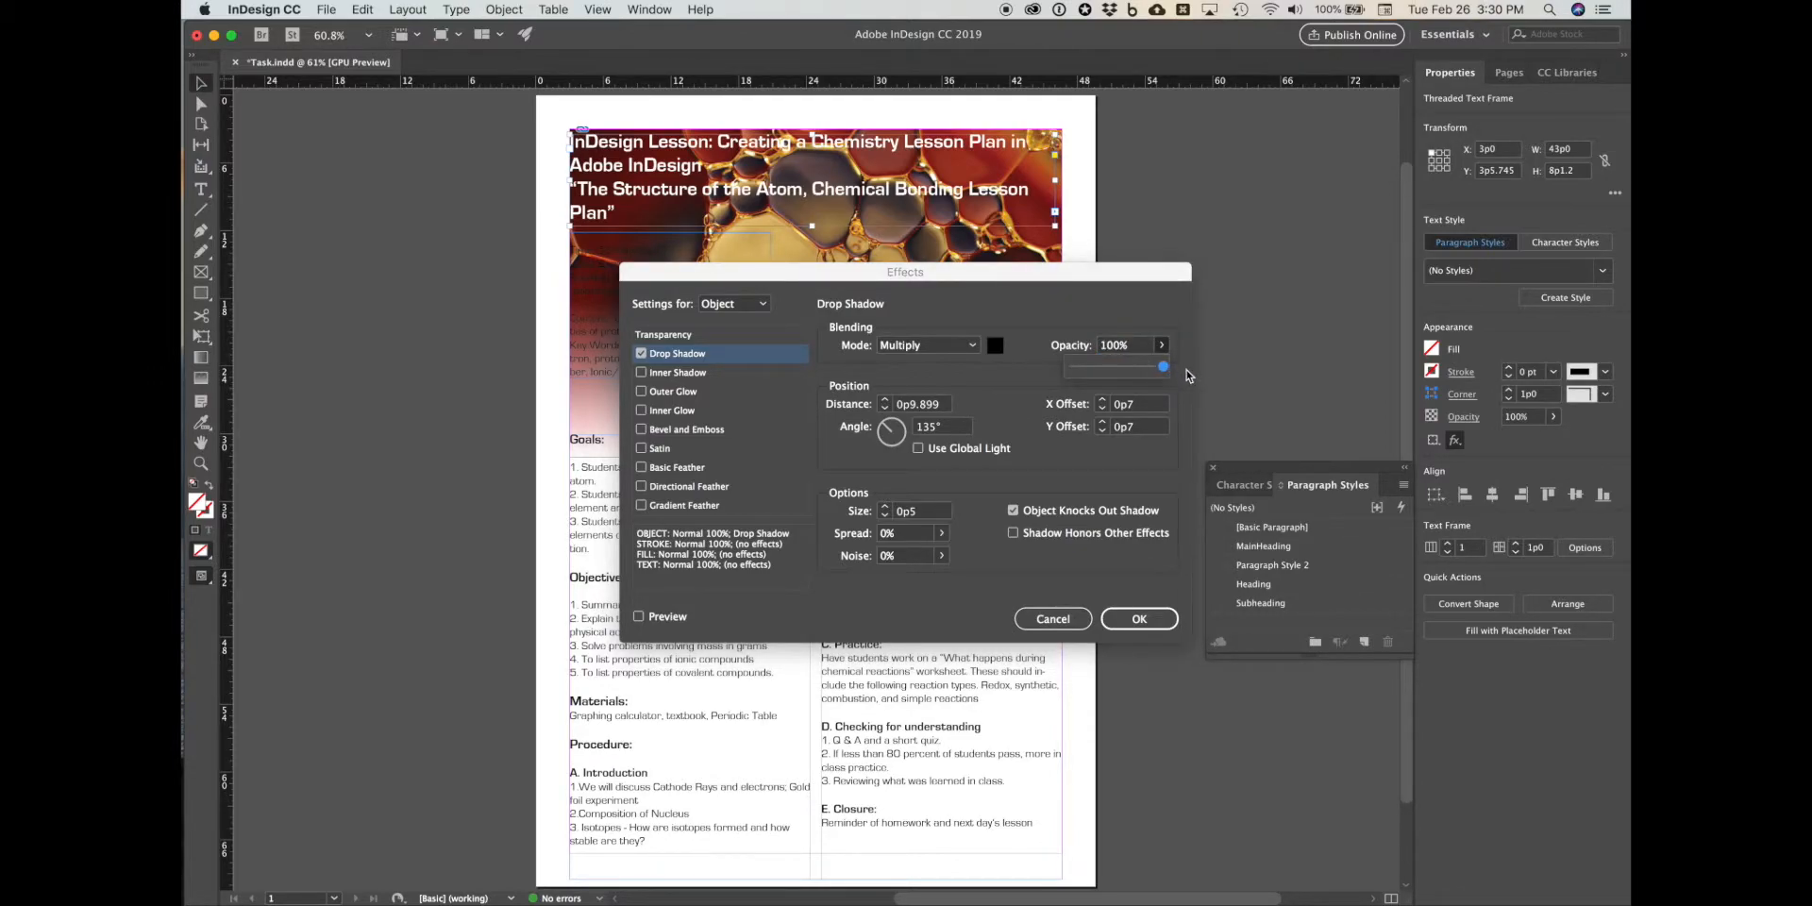
click(984, 395)
Step: Set the title's drop shadow distance and size to 3p5 each and turn on the effect preview
click(885, 409)
click(885, 409)
click(885, 408)
click(885, 408)
click(885, 409)
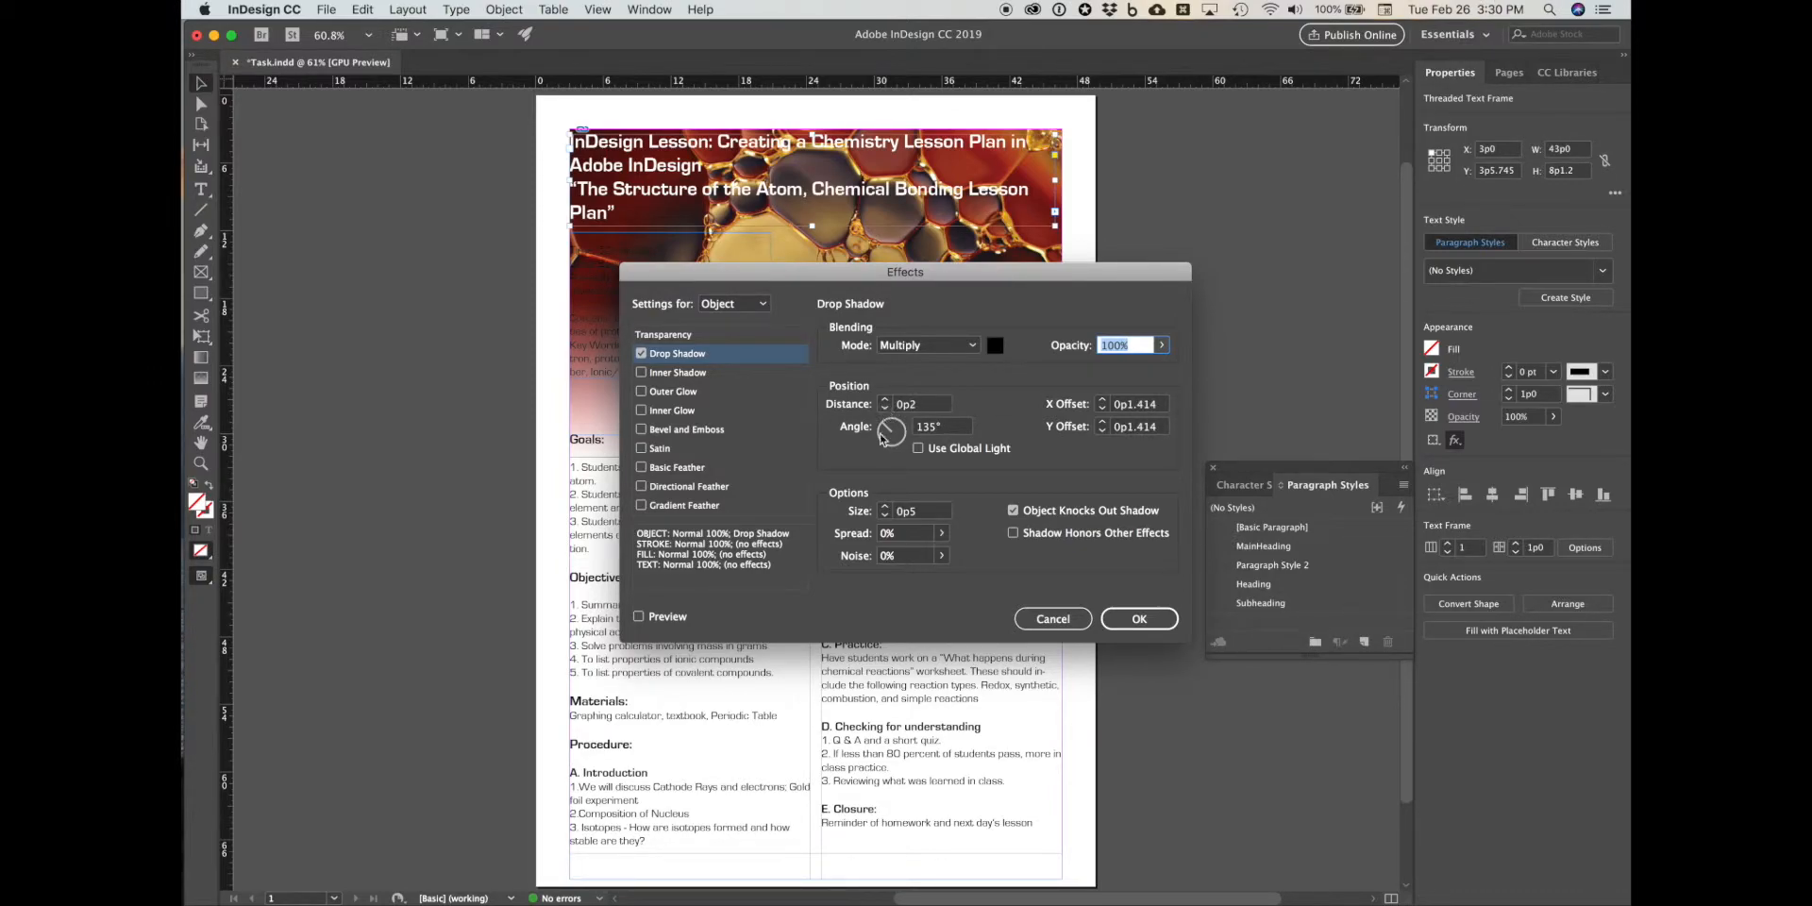
click(885, 507)
click(885, 507)
click(884, 404)
click(884, 404)
click(640, 616)
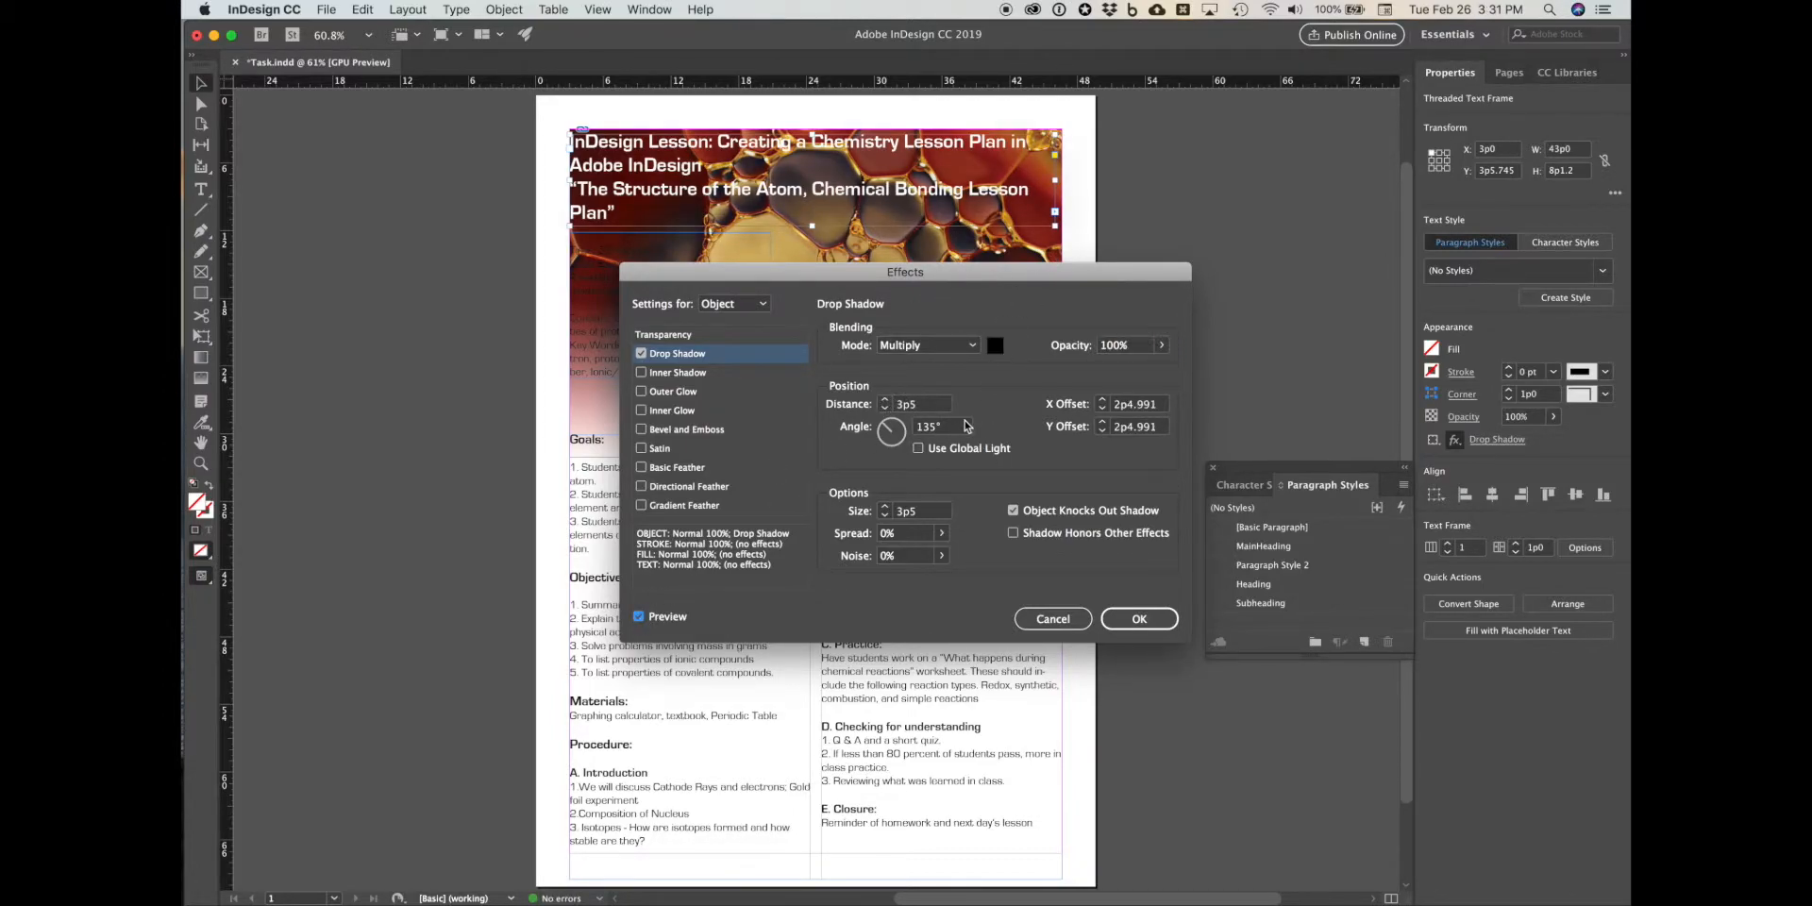
Step: Increase the drop shadow's size further, accept the effect and deselect the title frame
click(884, 507)
click(884, 507)
click(885, 506)
click(884, 507)
click(885, 507)
click(885, 508)
click(886, 508)
click(1141, 620)
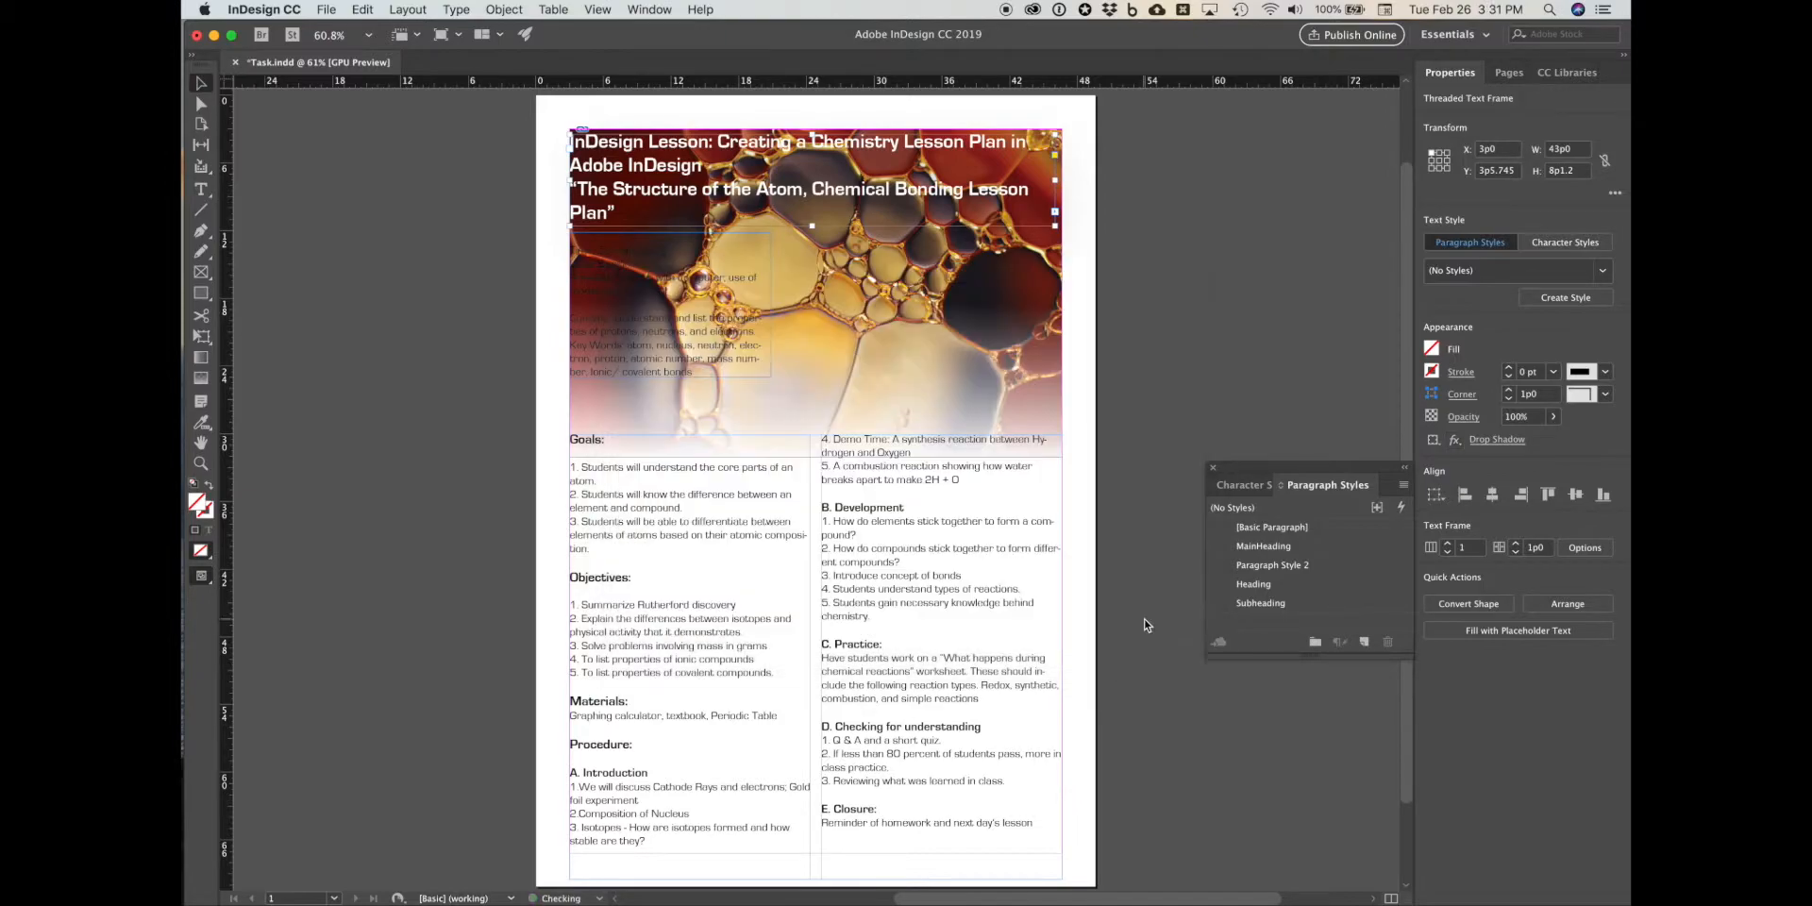
click(1199, 206)
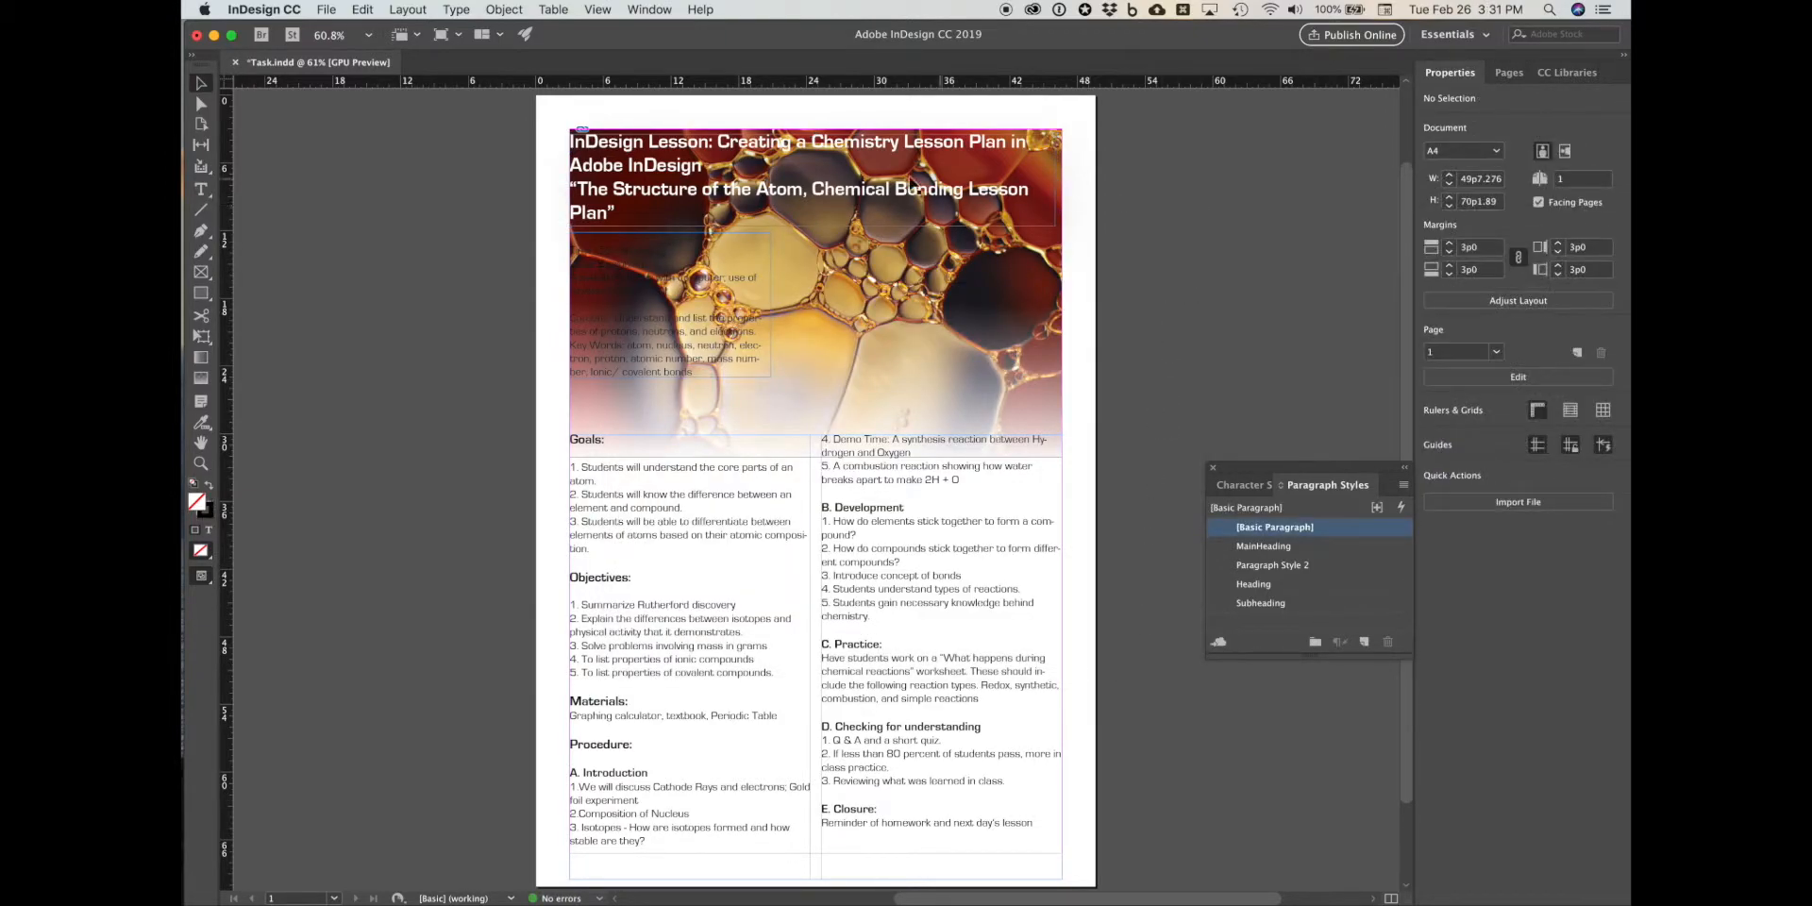
Step: Fill the text frame holding the Time, Level and Content details with the Paper swatch
click(641, 330)
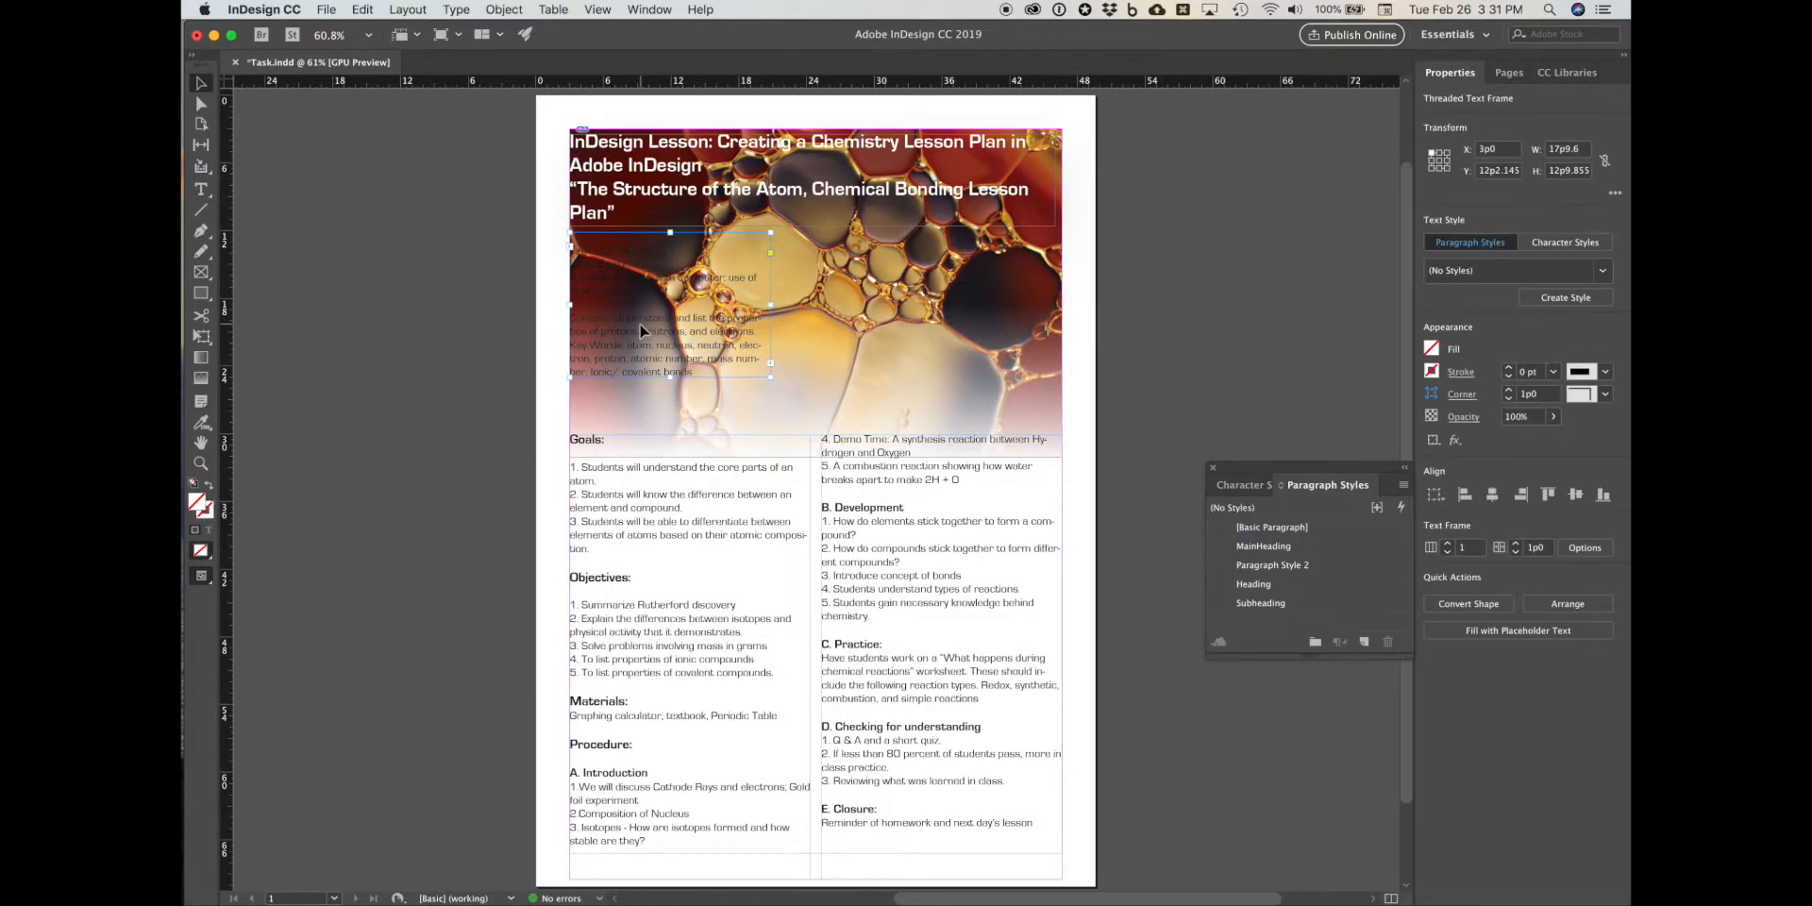
click(1432, 352)
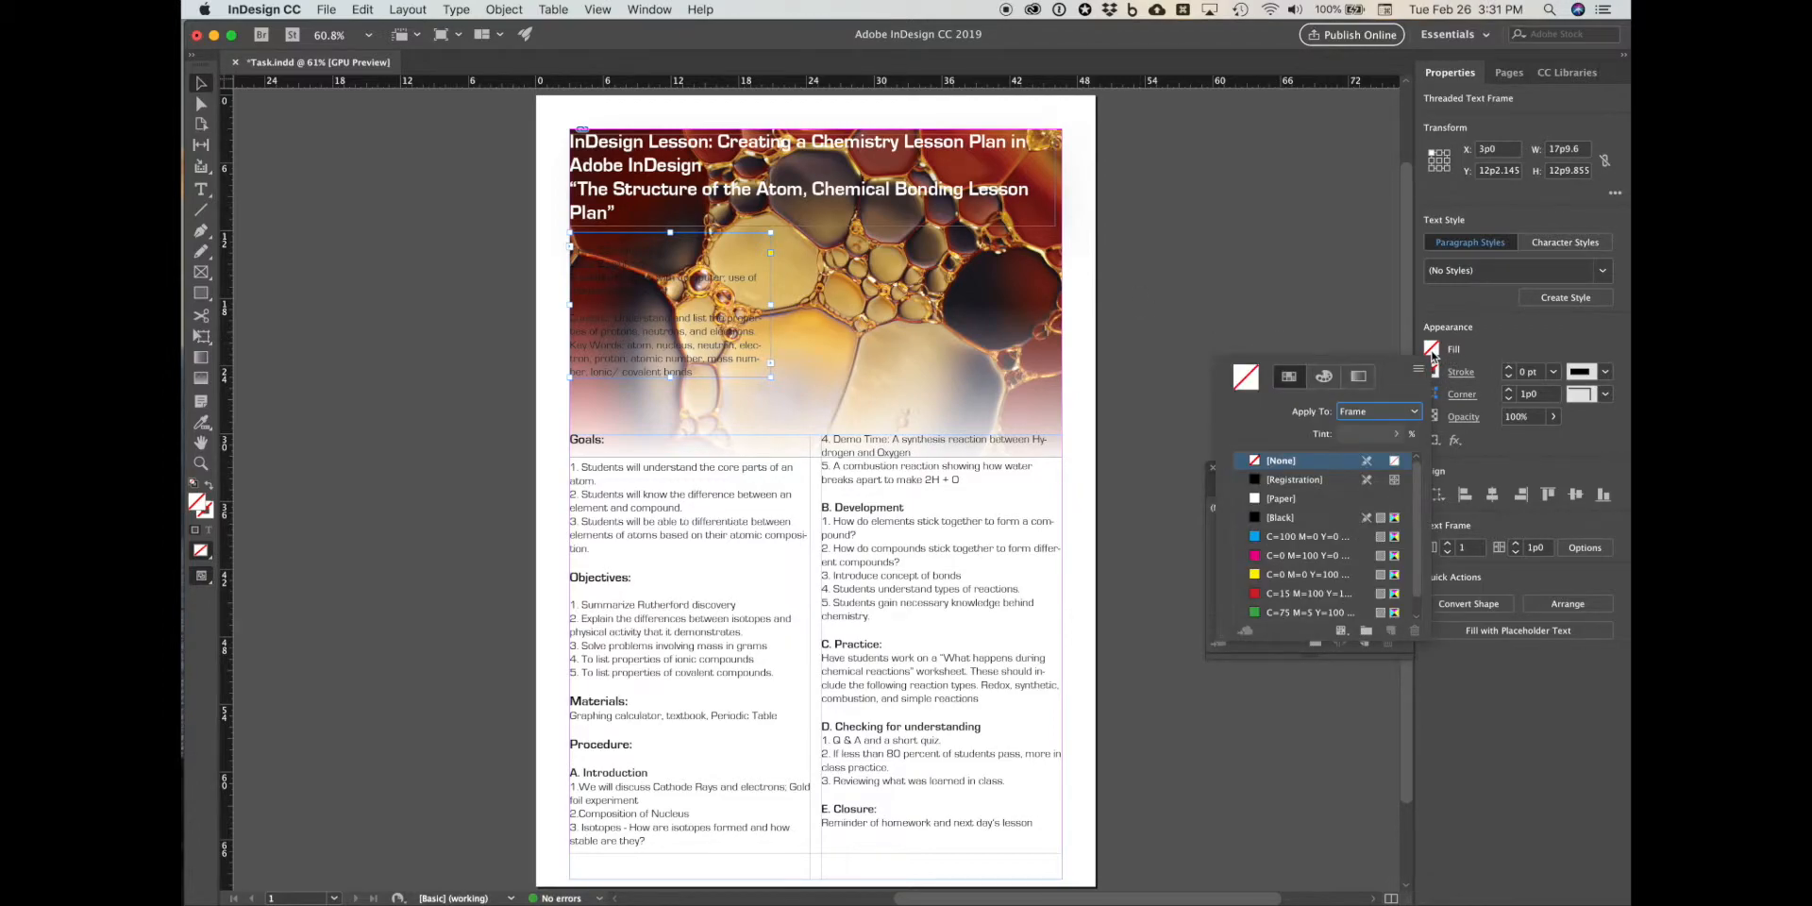
click(1273, 503)
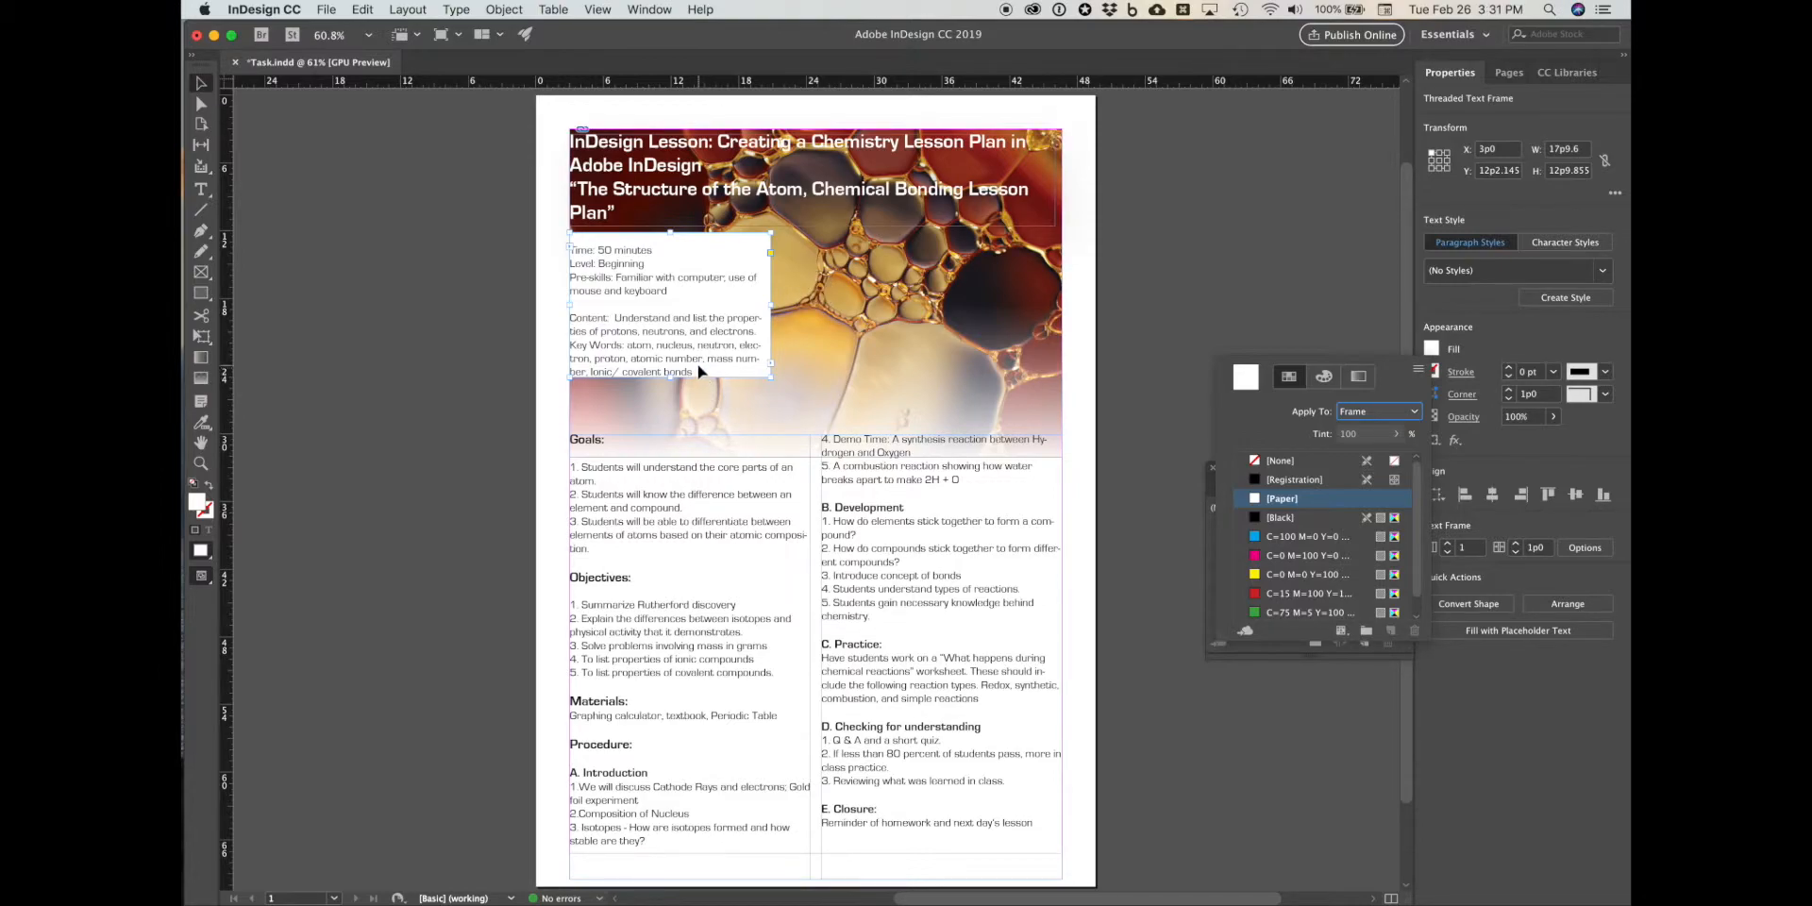
click(608, 257)
Step: Lower the details frame's top edge to make it about 12p4 high, and remove the blank line above the Content paragraph
drag(669, 232, 669, 238)
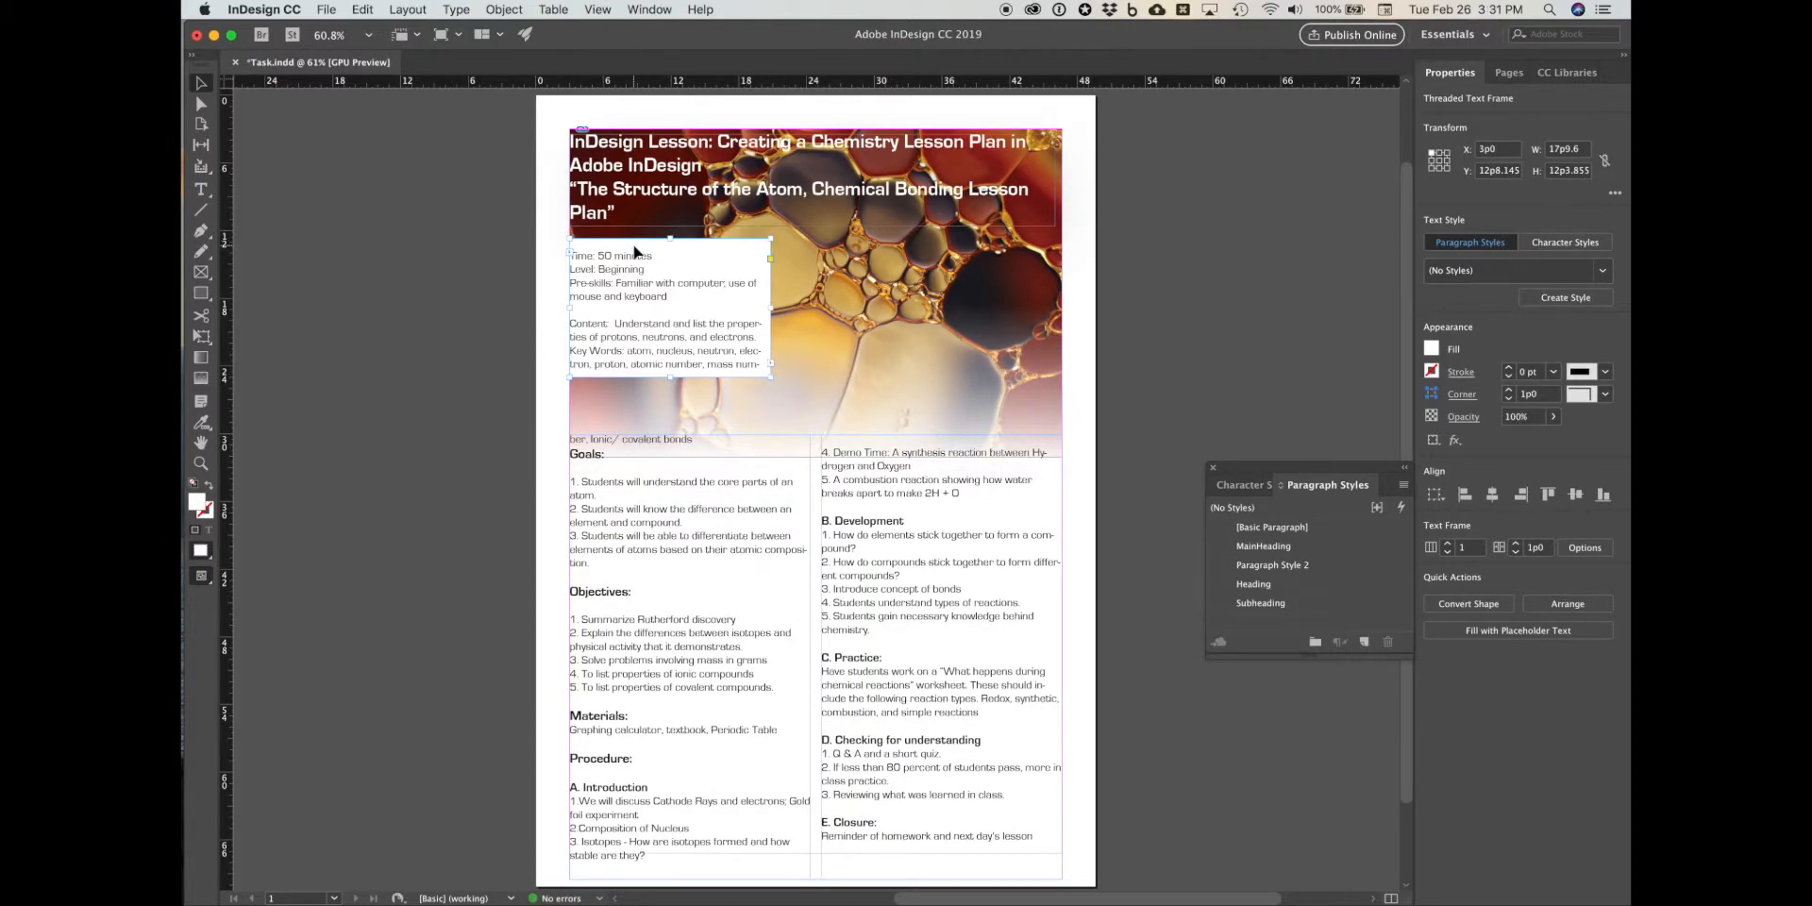
double_click(632, 244)
key(Delete)
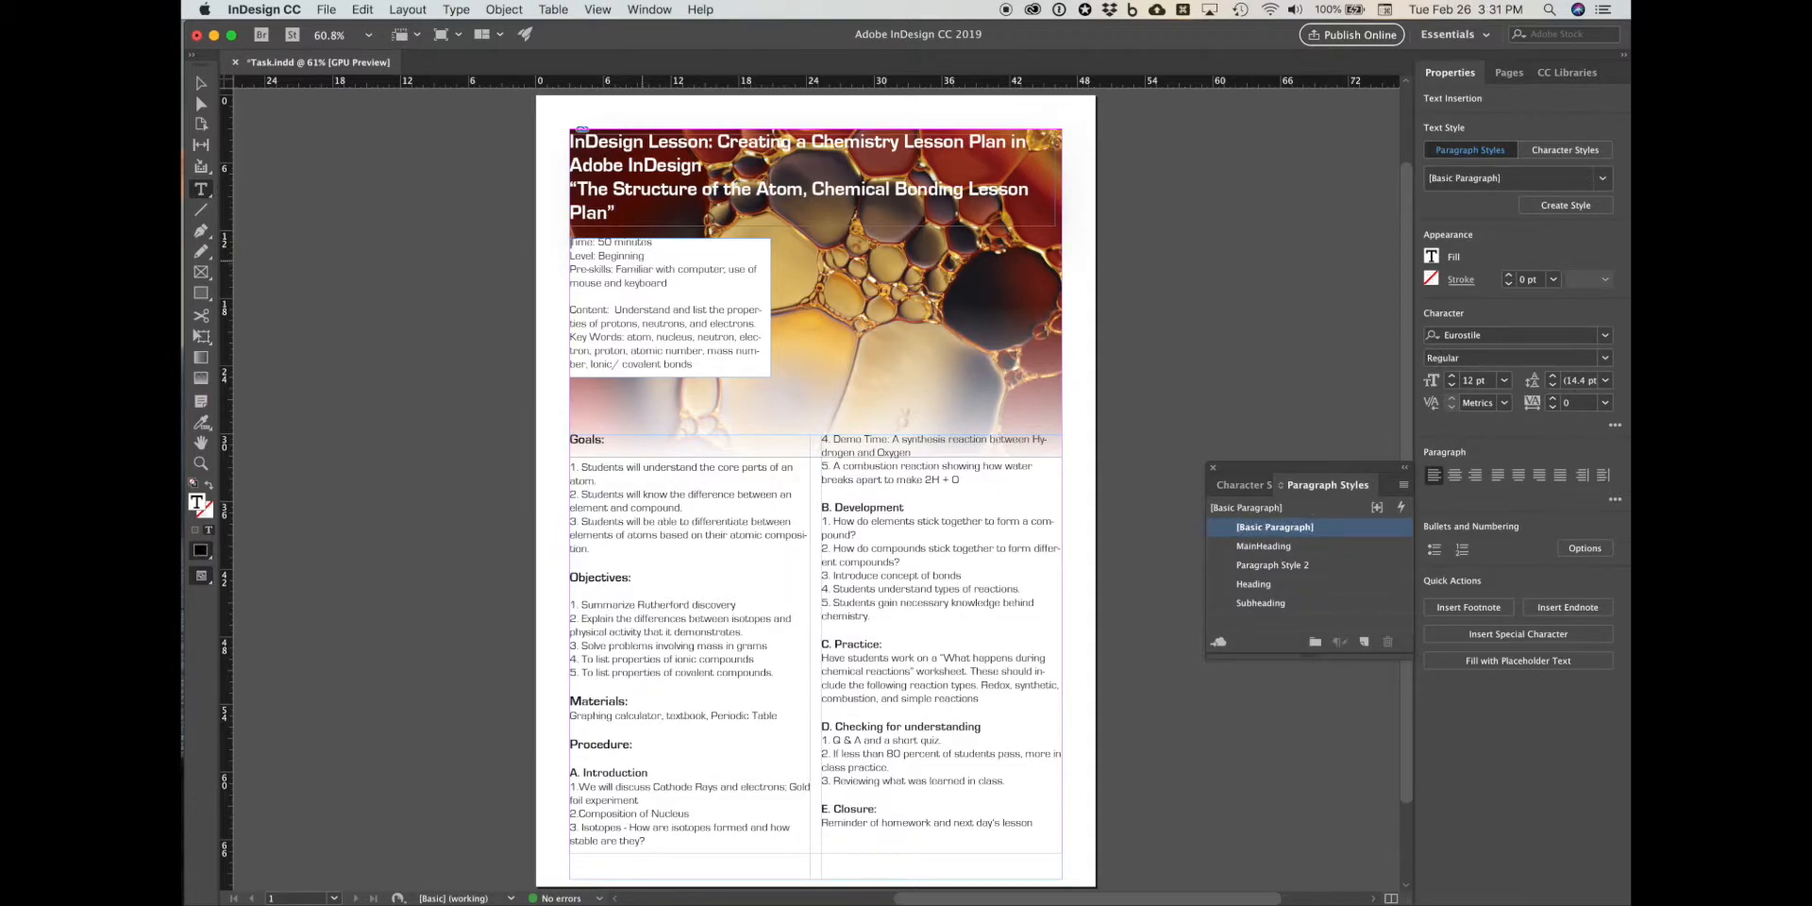
key(Return)
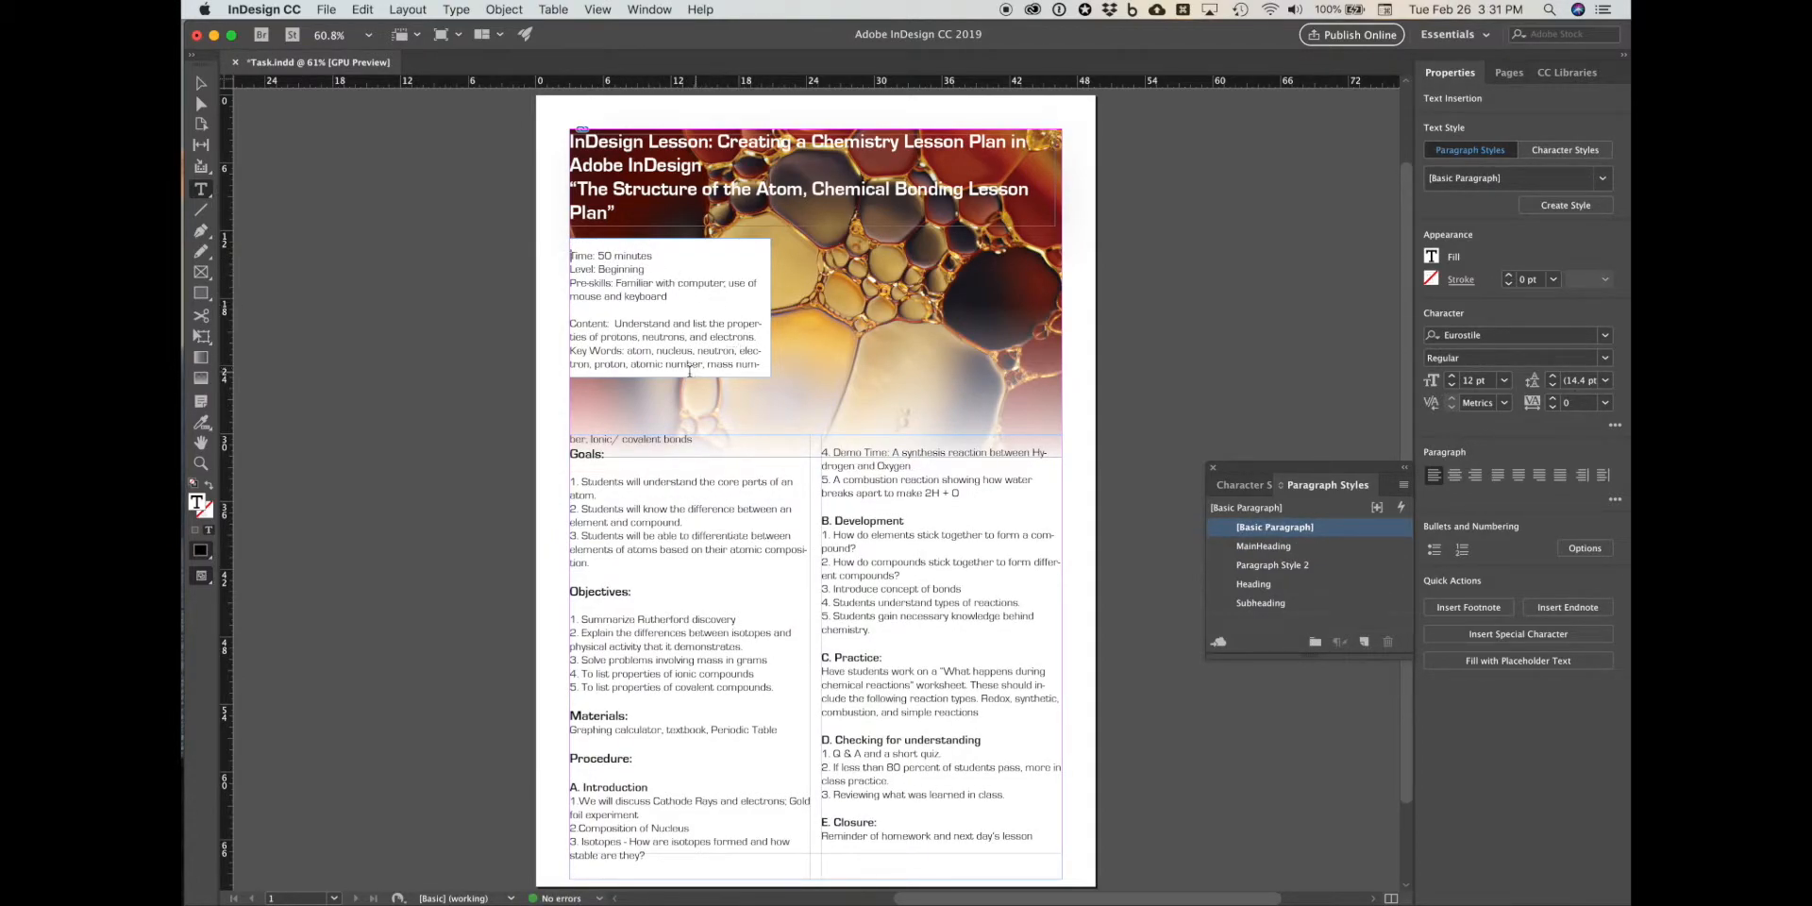
click(681, 363)
click(610, 315)
key(BackSpace)
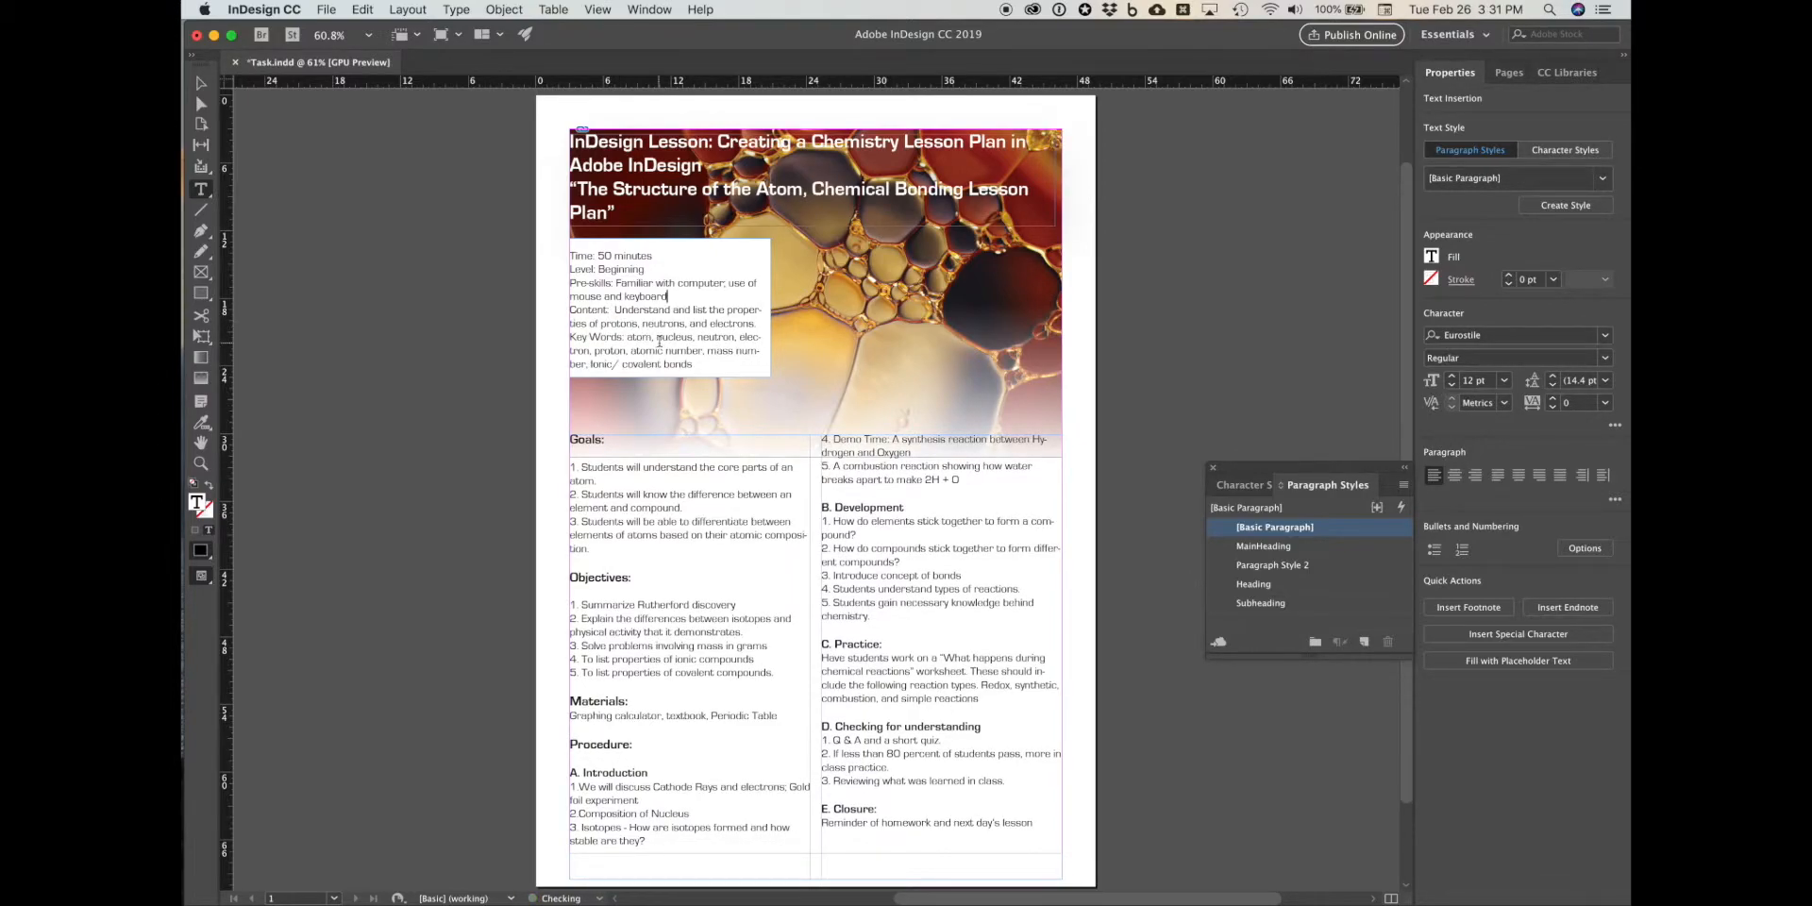
click(559, 309)
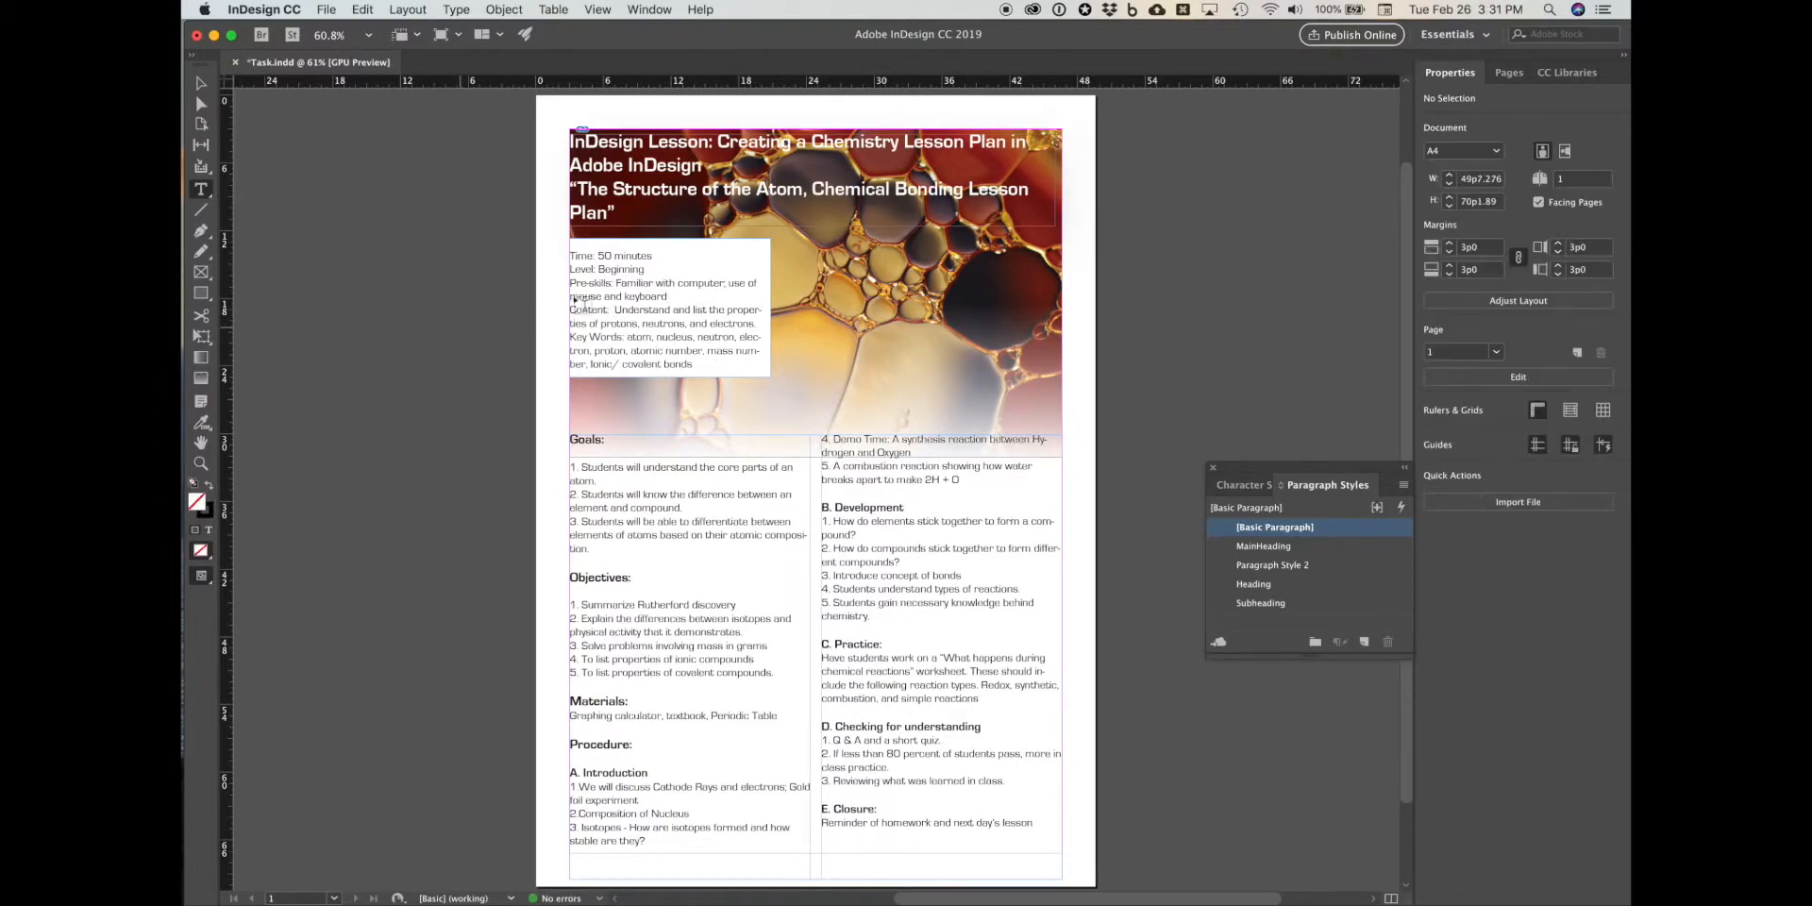
Step: Move the details frame to the photo's lower right, at about X 28p2 and Y 16p6, and deselect it
key(v)
drag(622, 284, 897, 329)
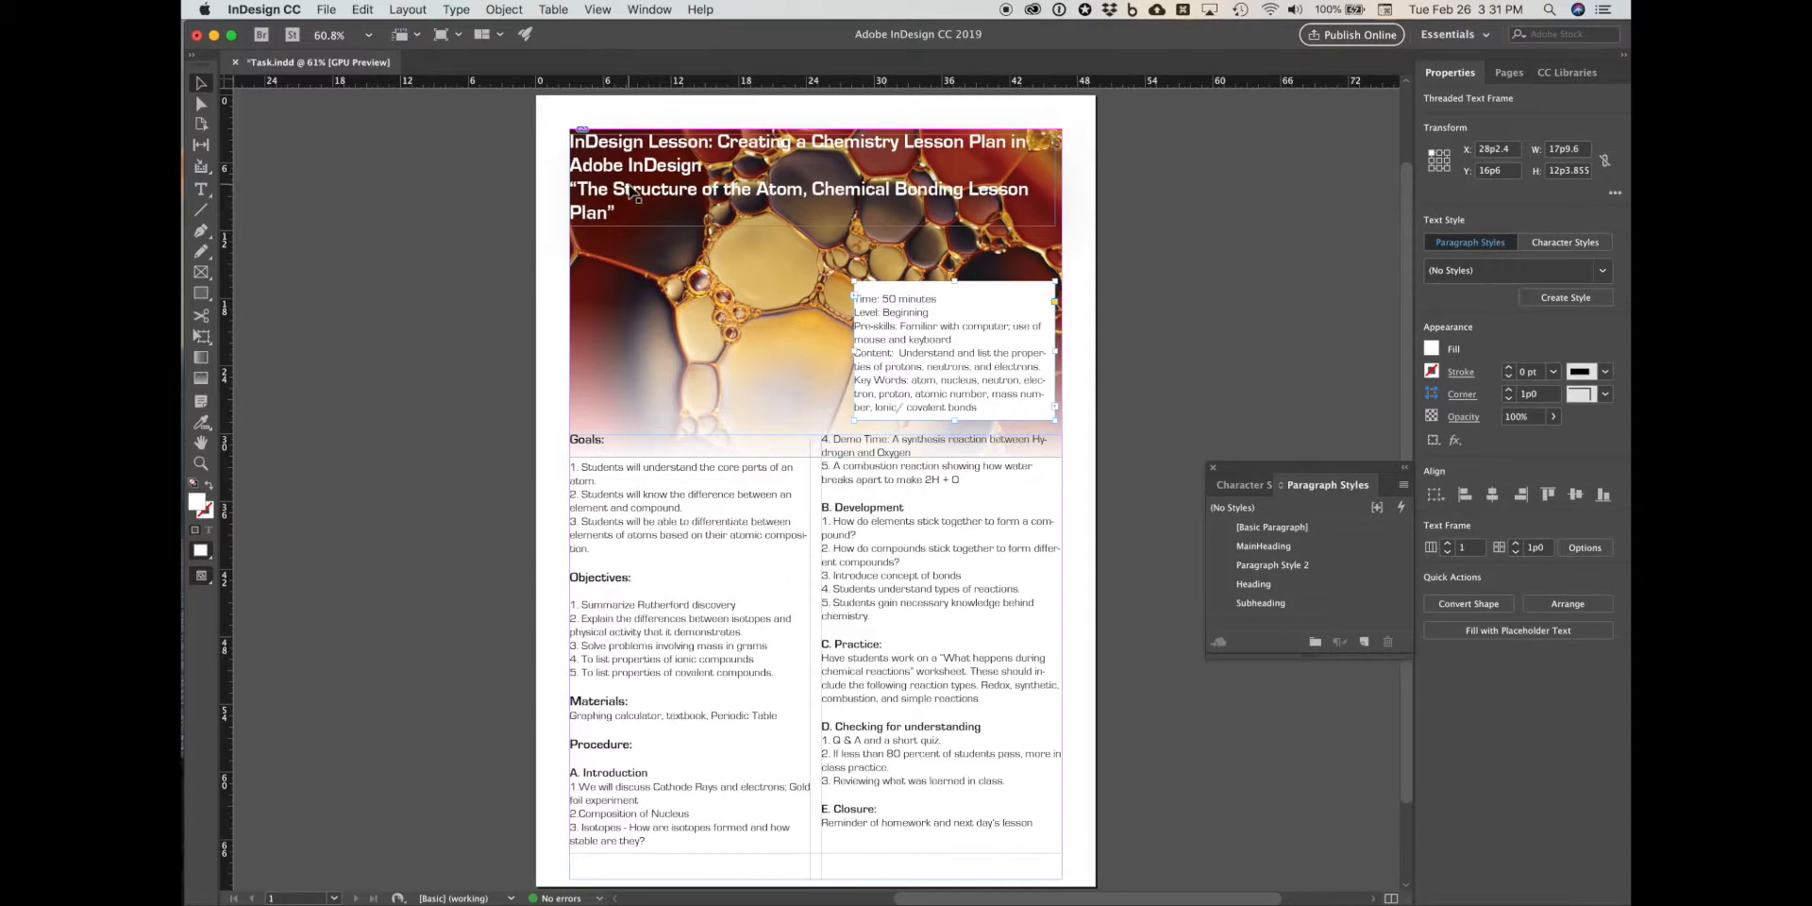
click(549, 377)
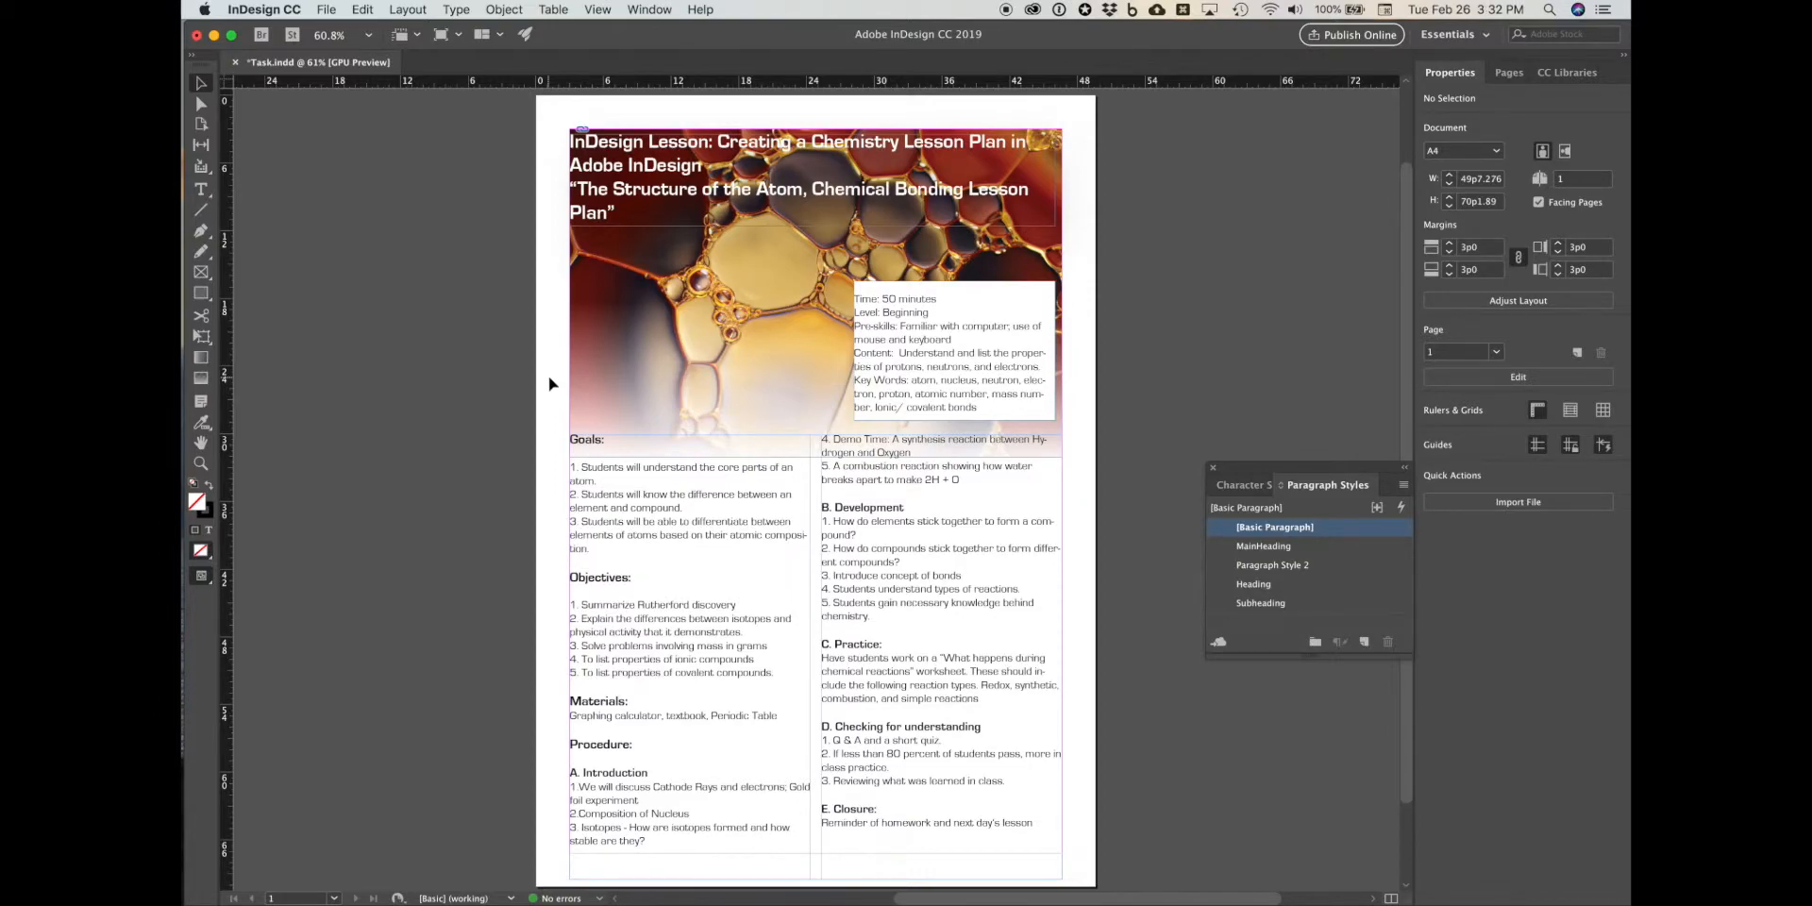
Step: Export the document as Task.pdf to the Desktop with the Smallest File Size preset, continuing past the colour space warning
click(328, 10)
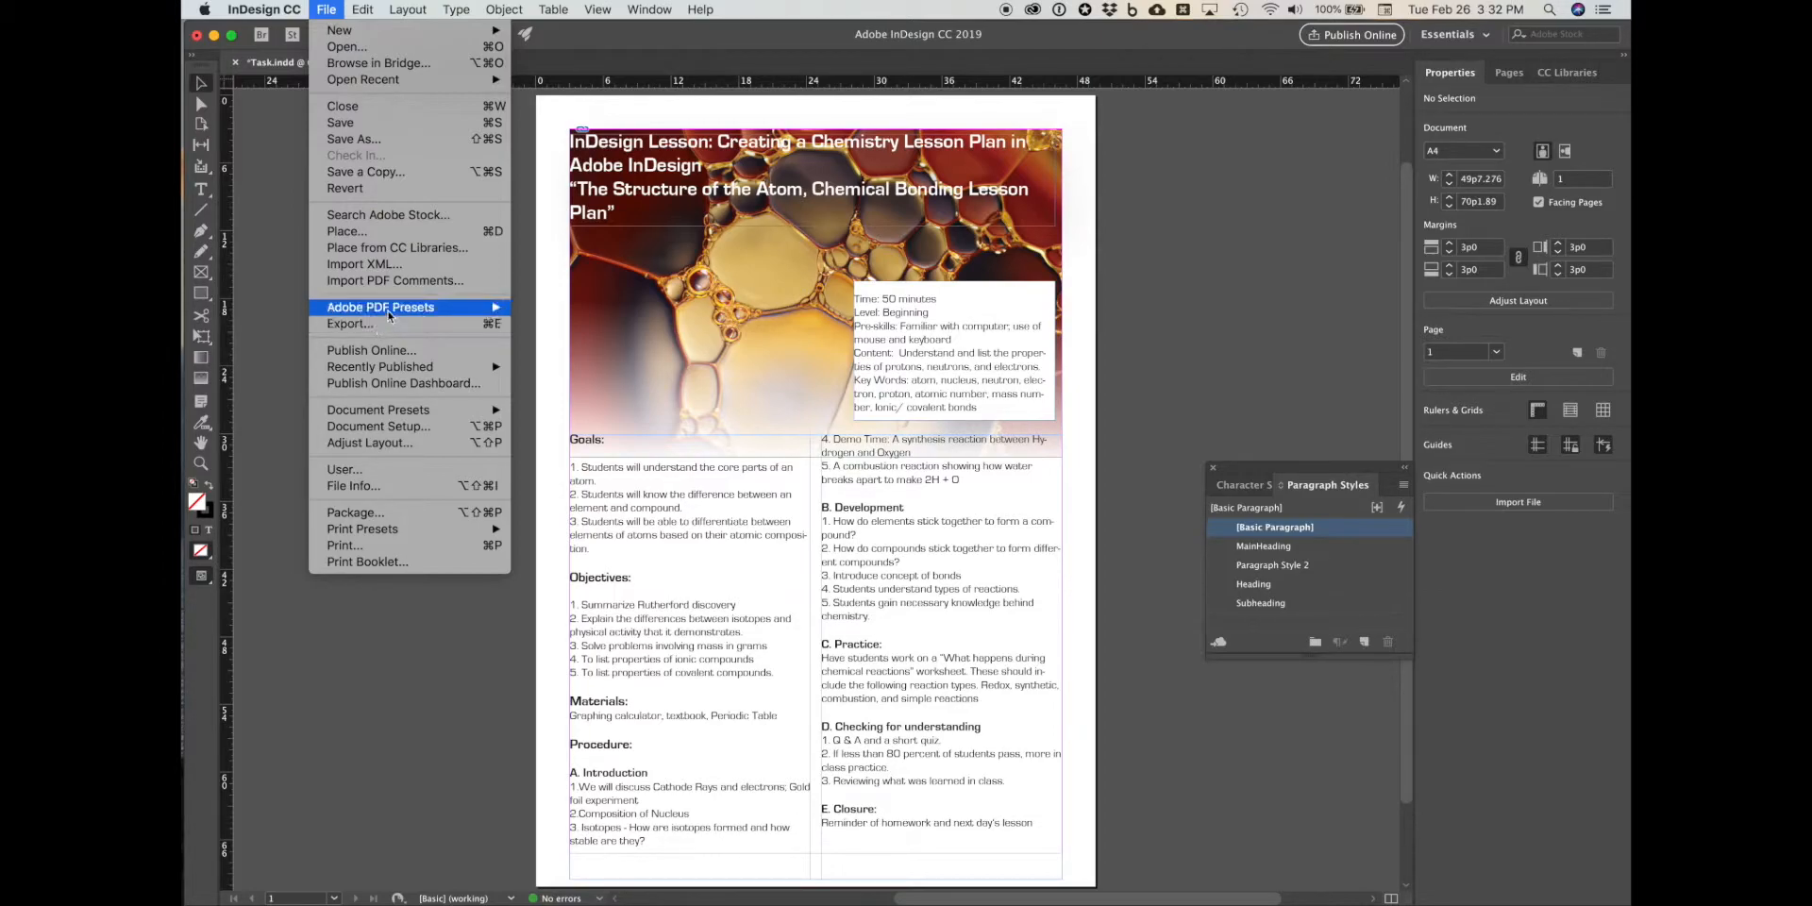
mouse_move(398, 308)
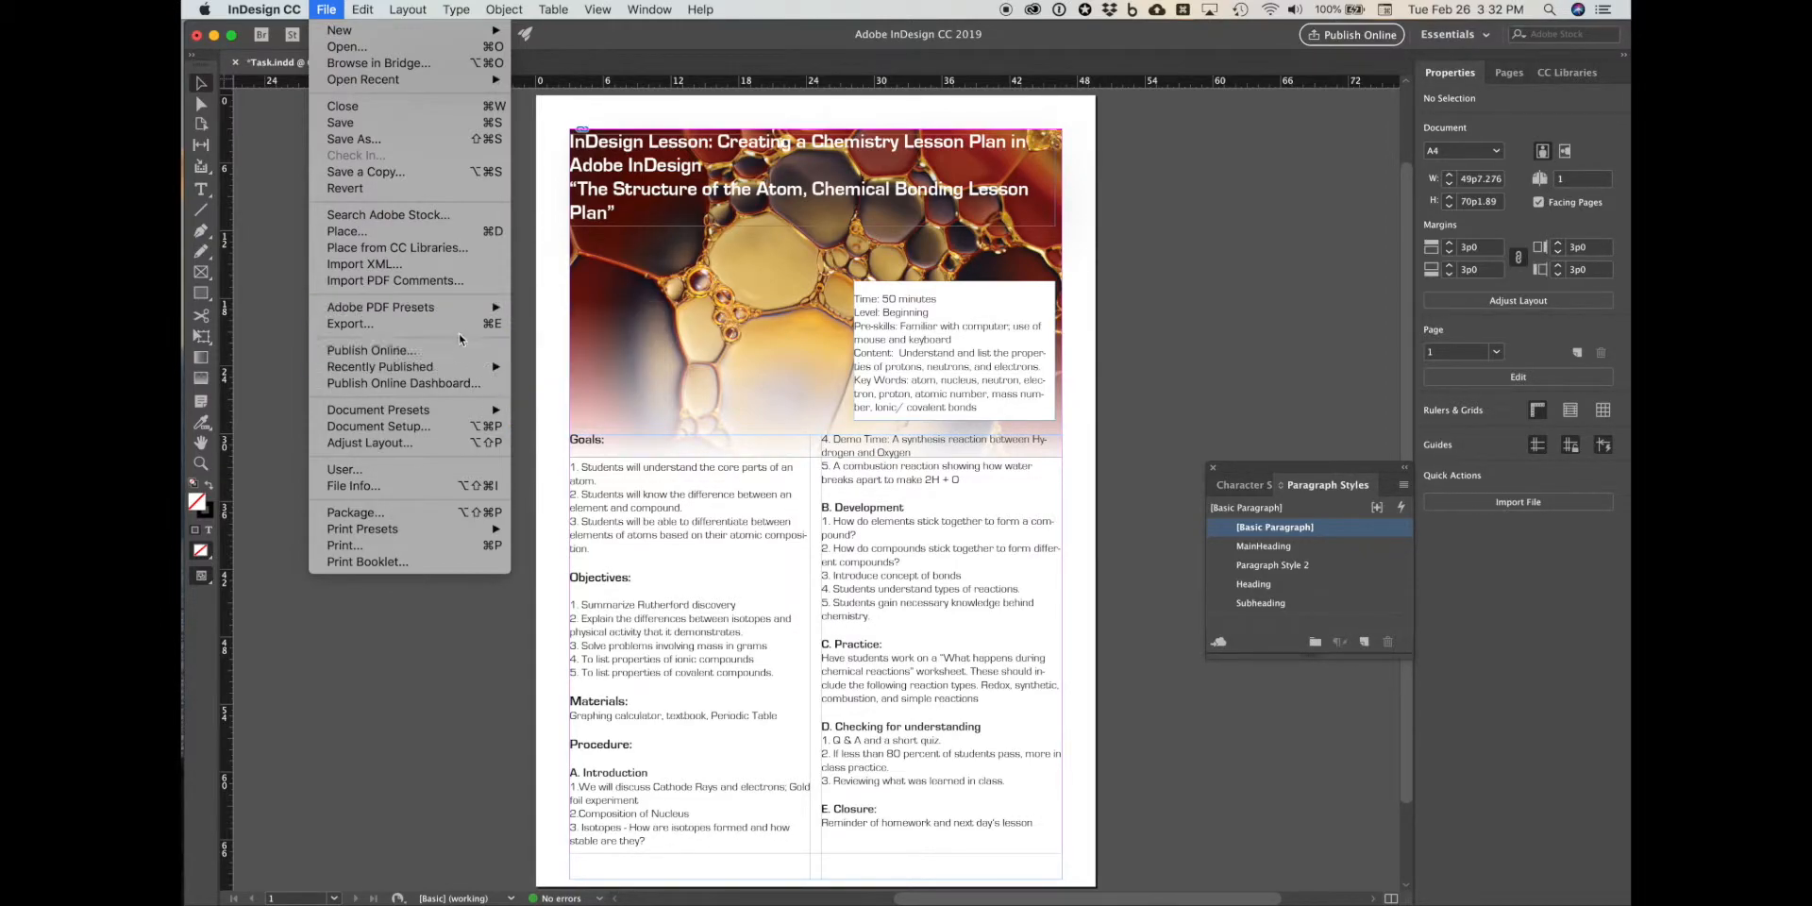
mouse_move(472, 308)
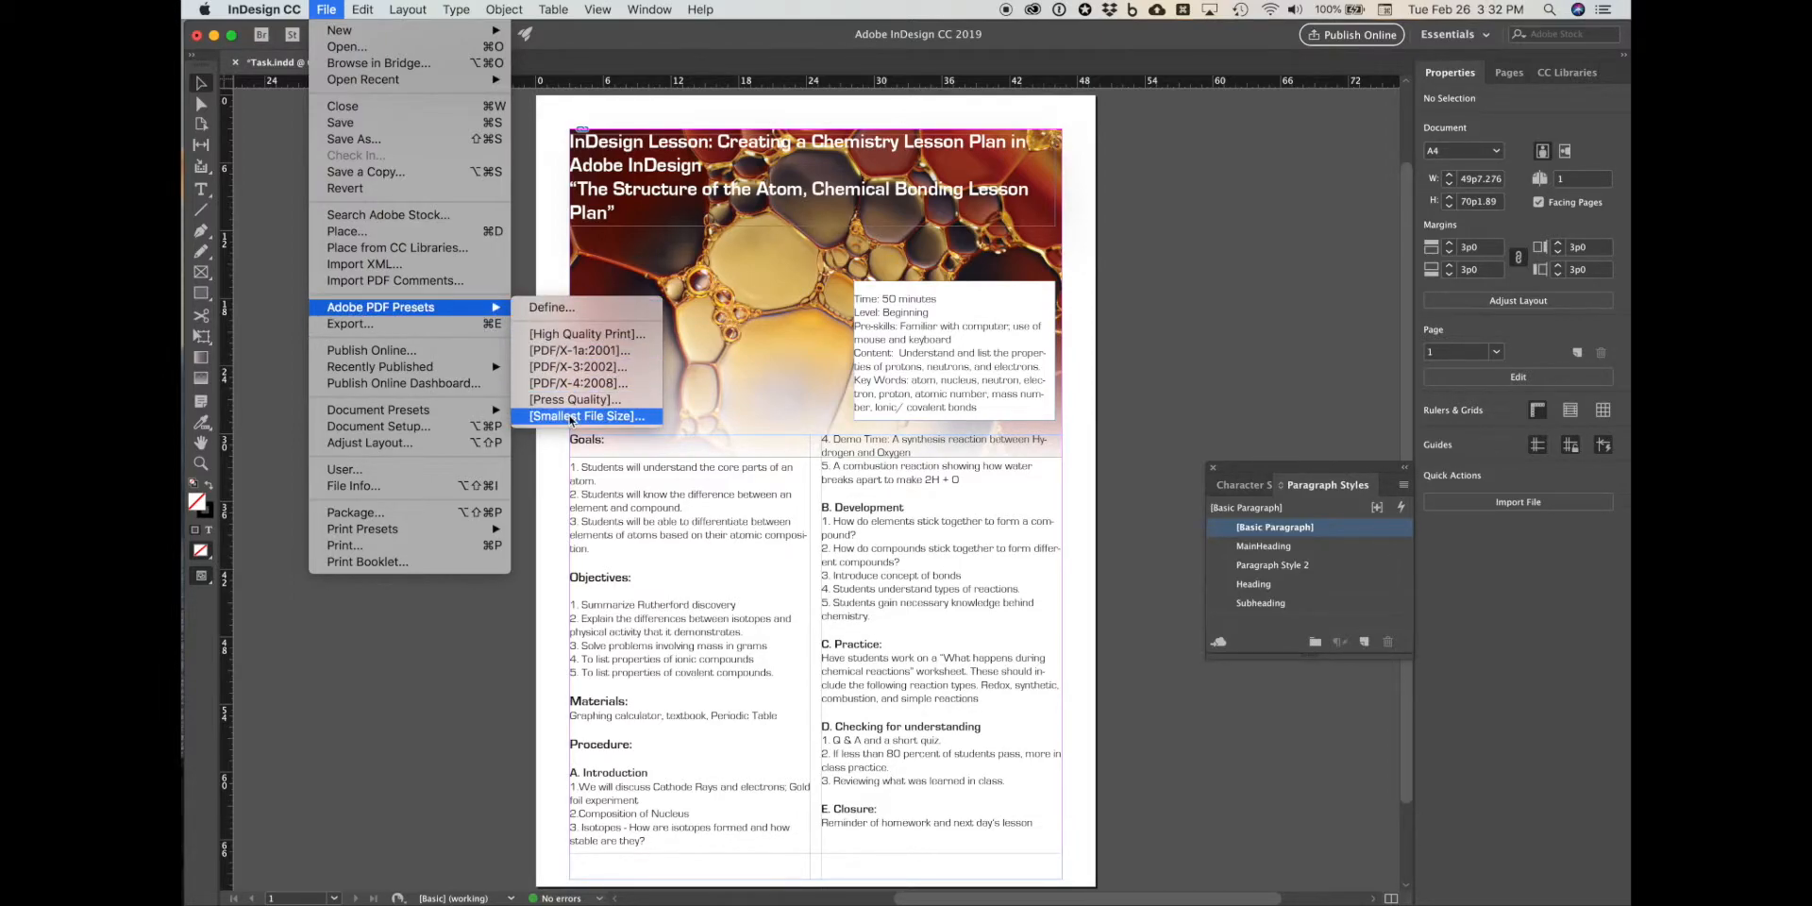
click(570, 417)
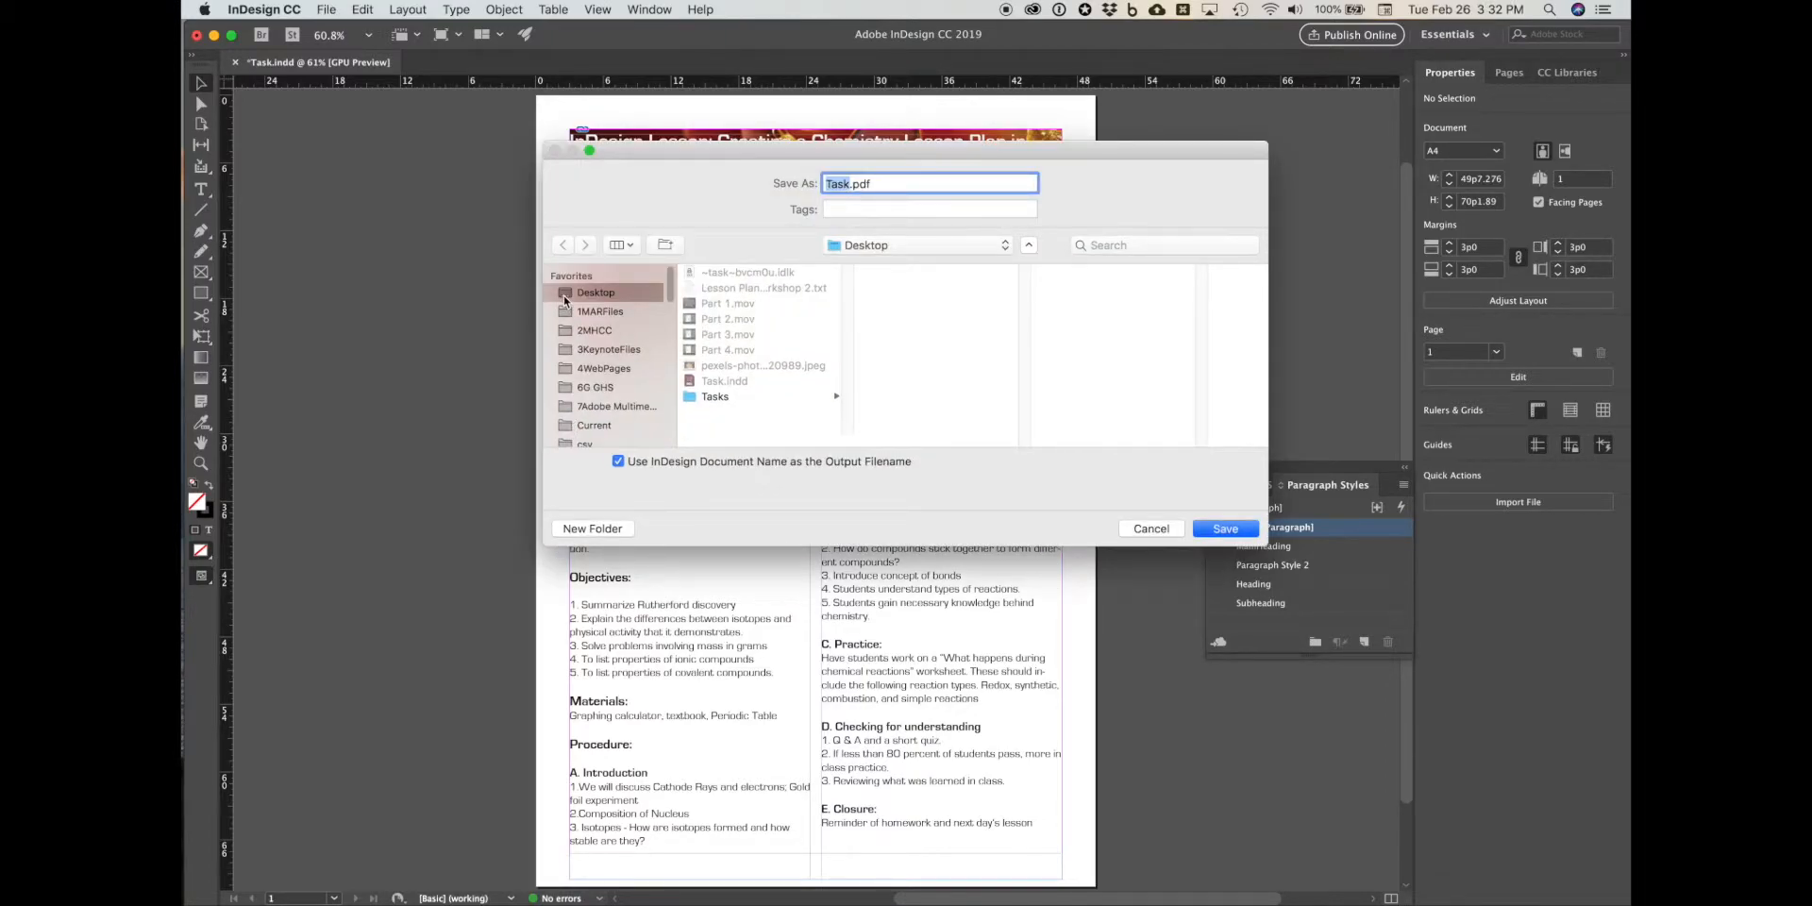
click(1235, 530)
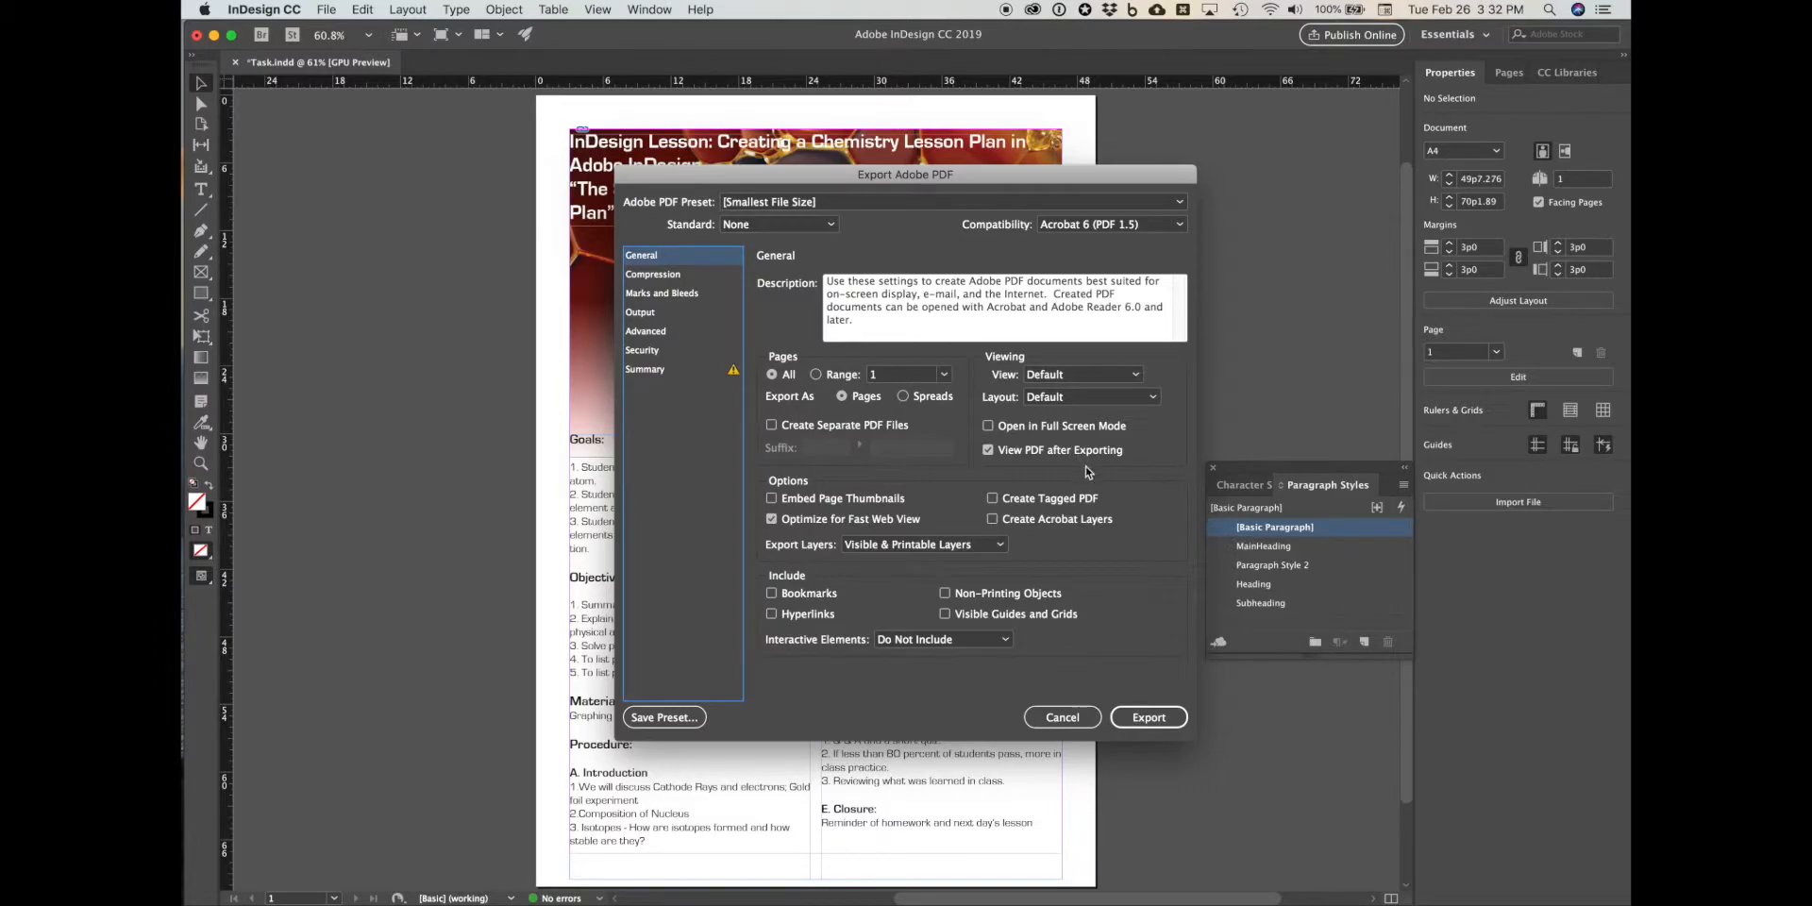
click(1155, 718)
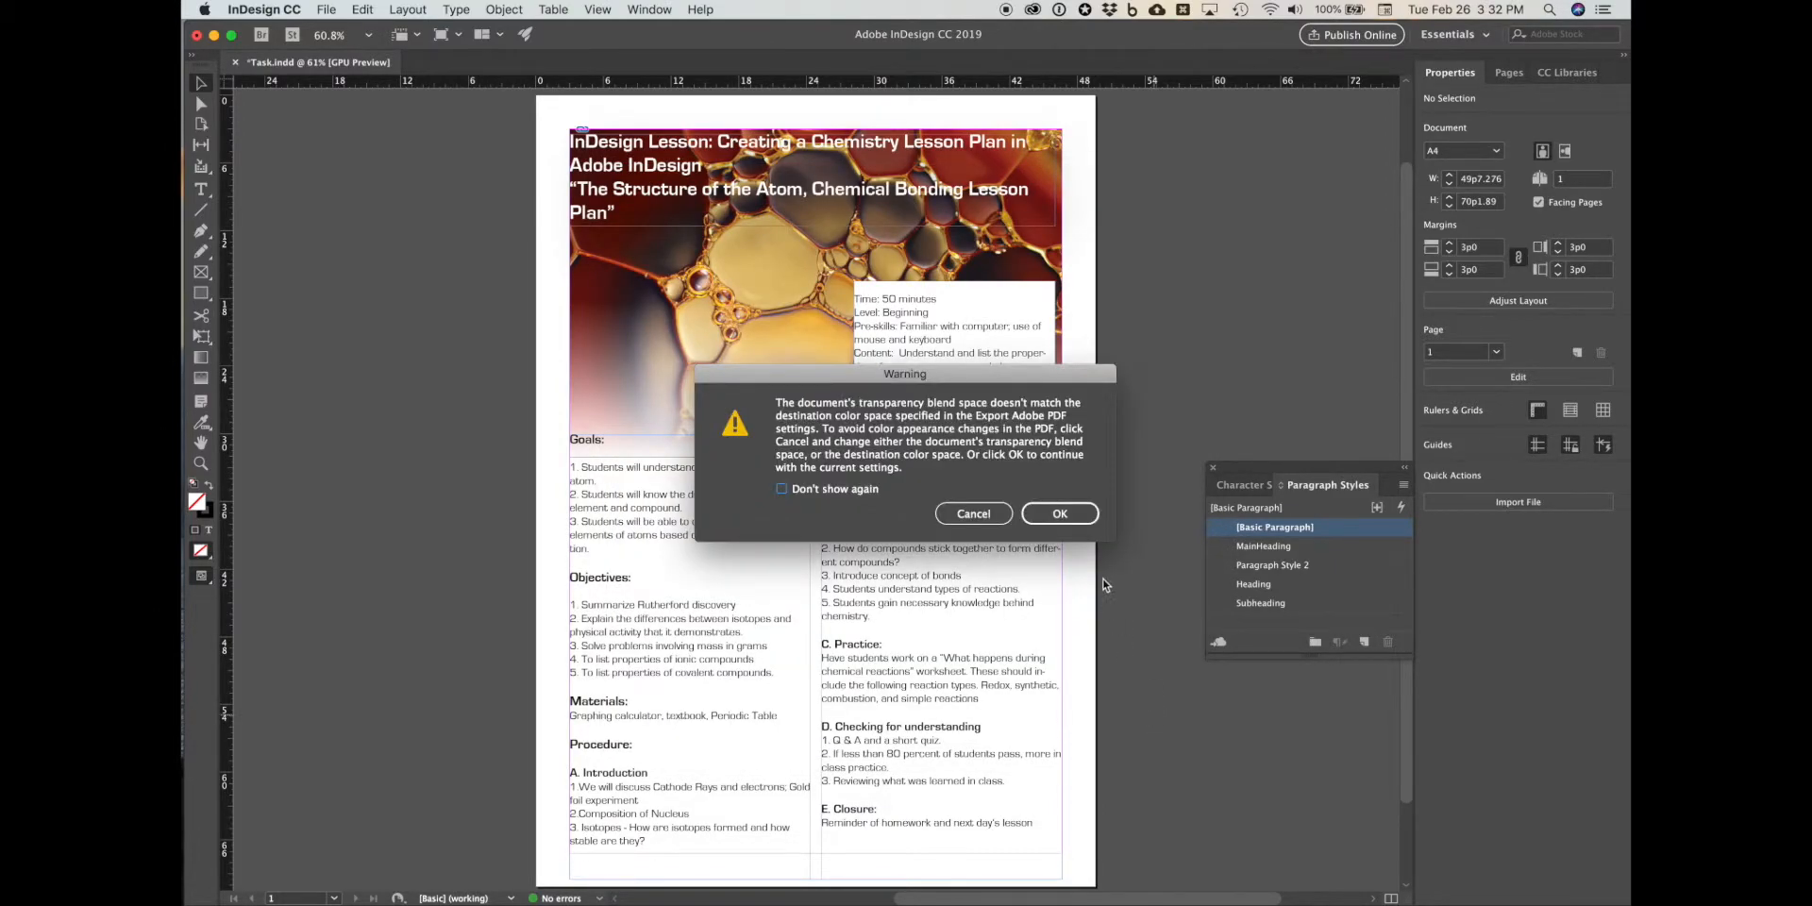
click(1057, 519)
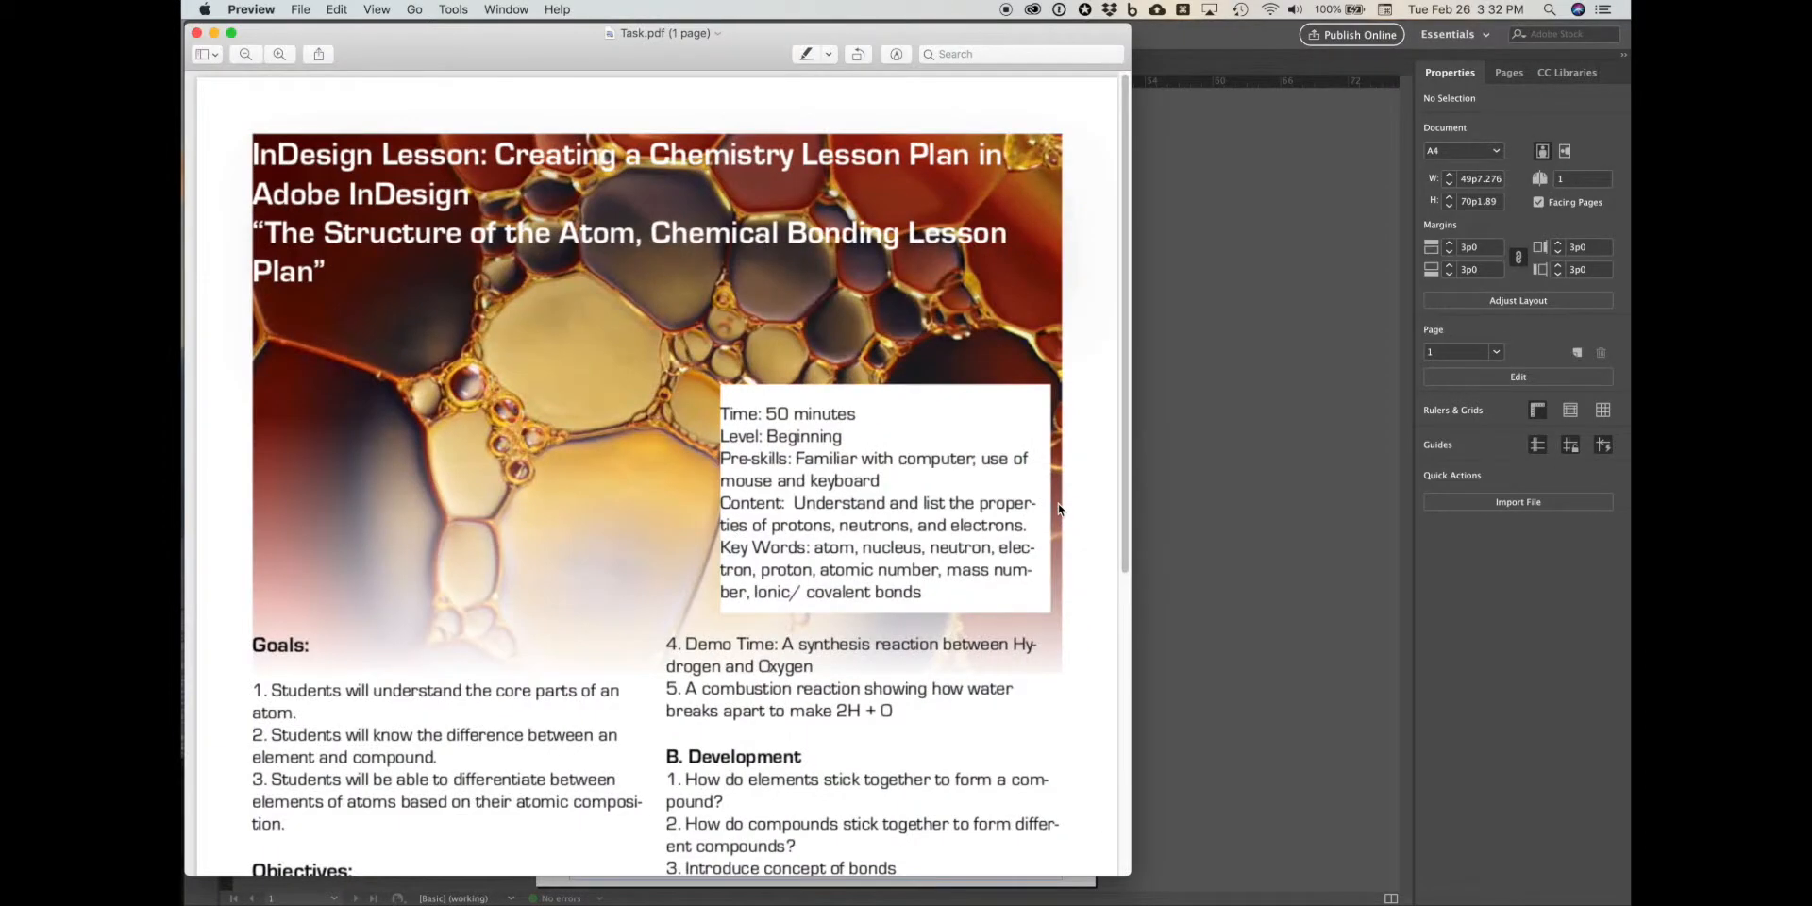